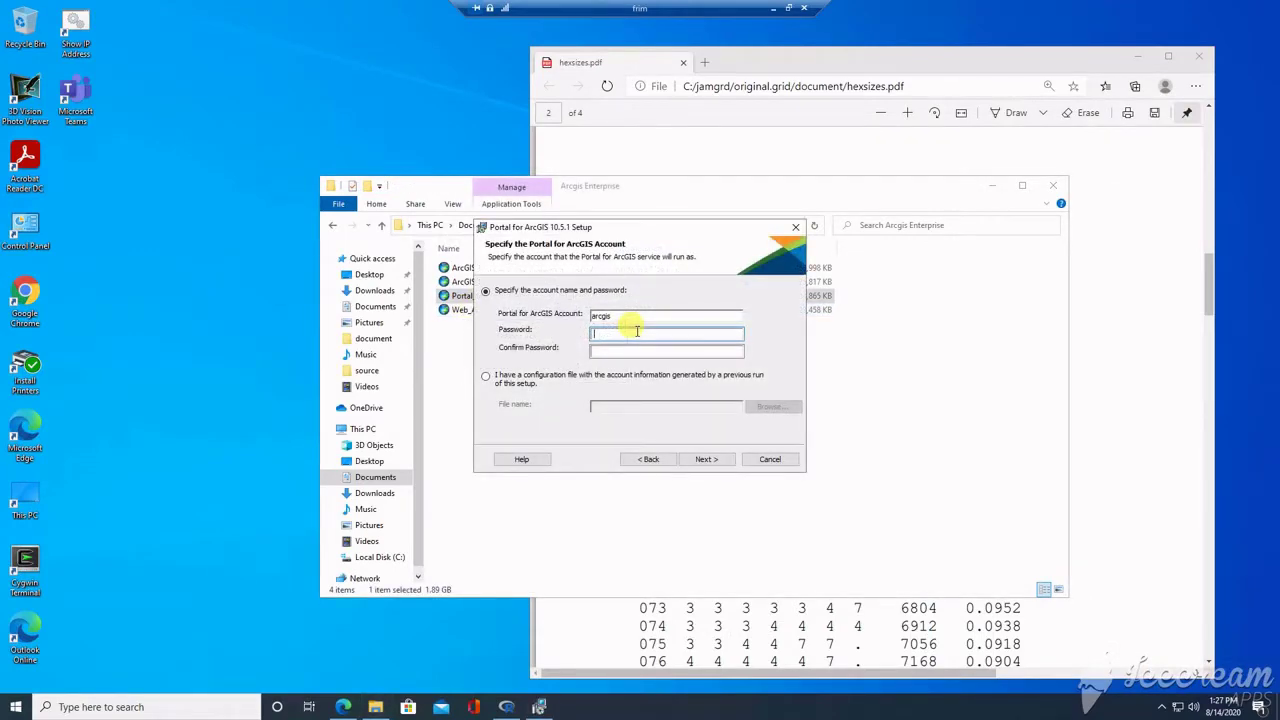
Step: Pick Default Web Site (443) and open the portal's SSL certificates resource to import arcgisnew3.pfx as newcert
{"action": "type", "text": "arcgi"}
{"action": "type", "text": "s"}
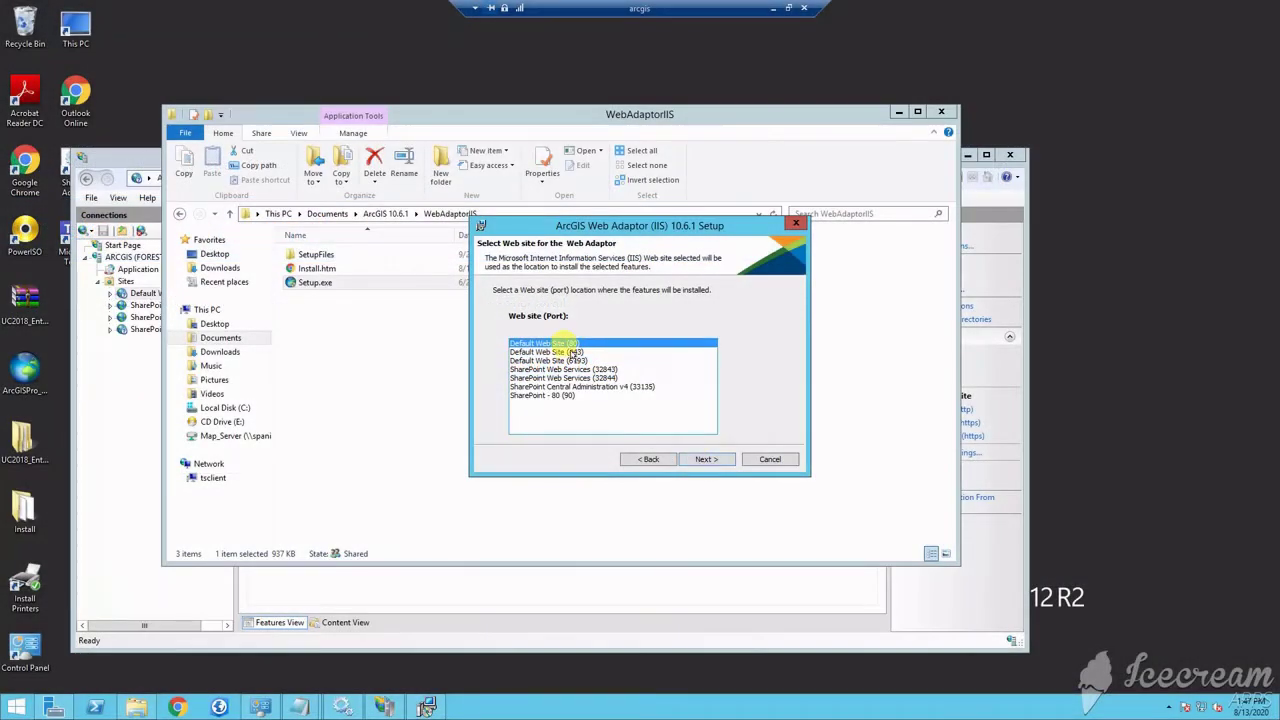
{"action": "left_click", "coordinate": [572, 352]}
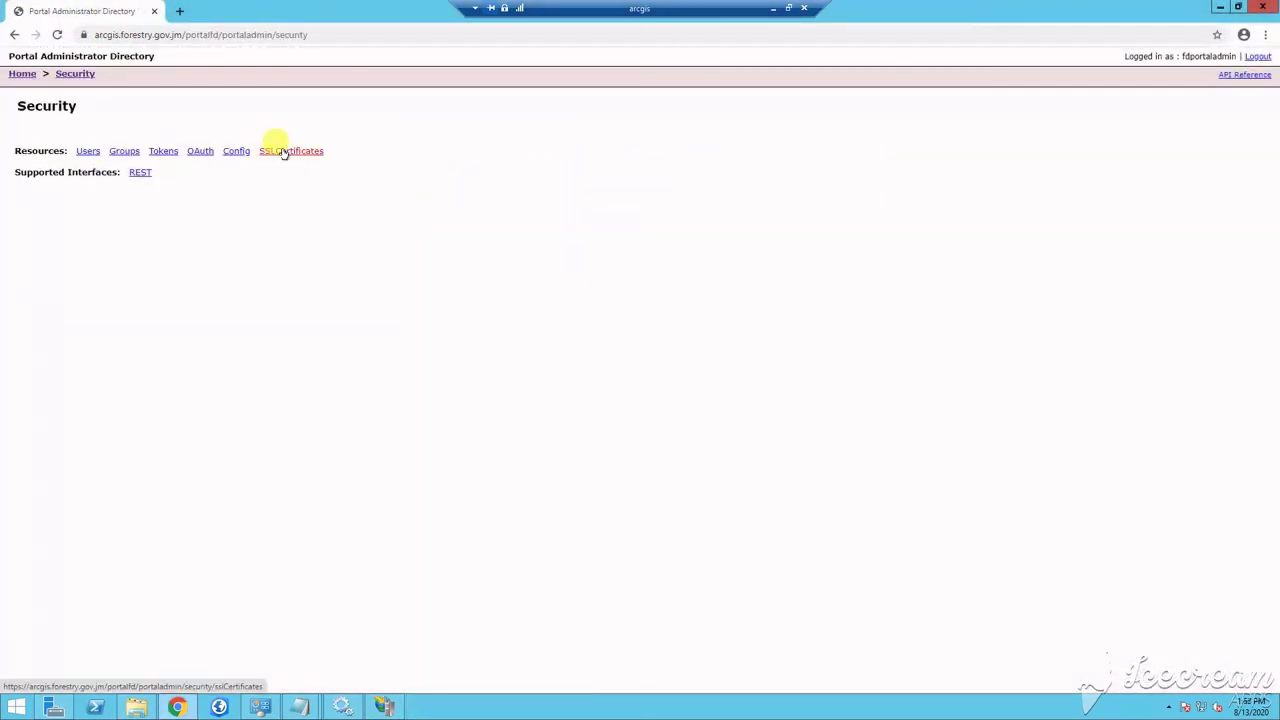
{"action": "left_click", "coordinate": [283, 151]}
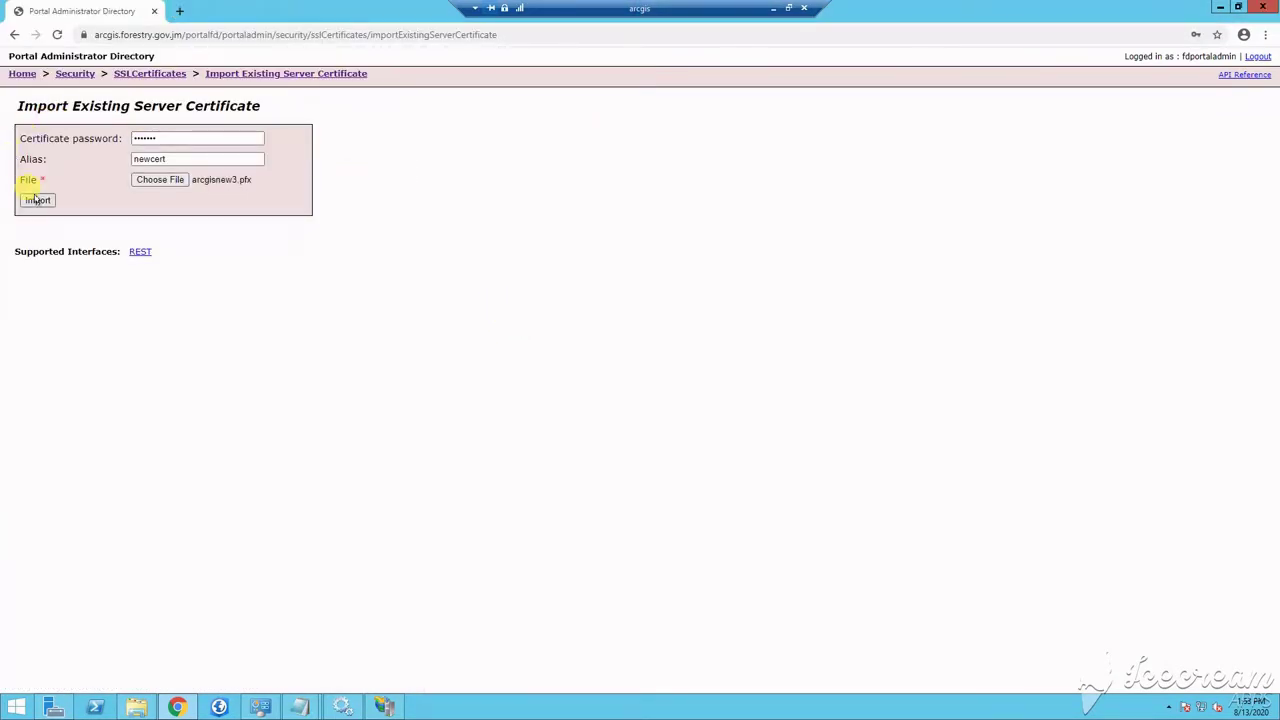
Step: Import the chosen certificate, then search for ArcGIS Enterprise system requirements
{"action": "left_click", "coordinate": [37, 201]}
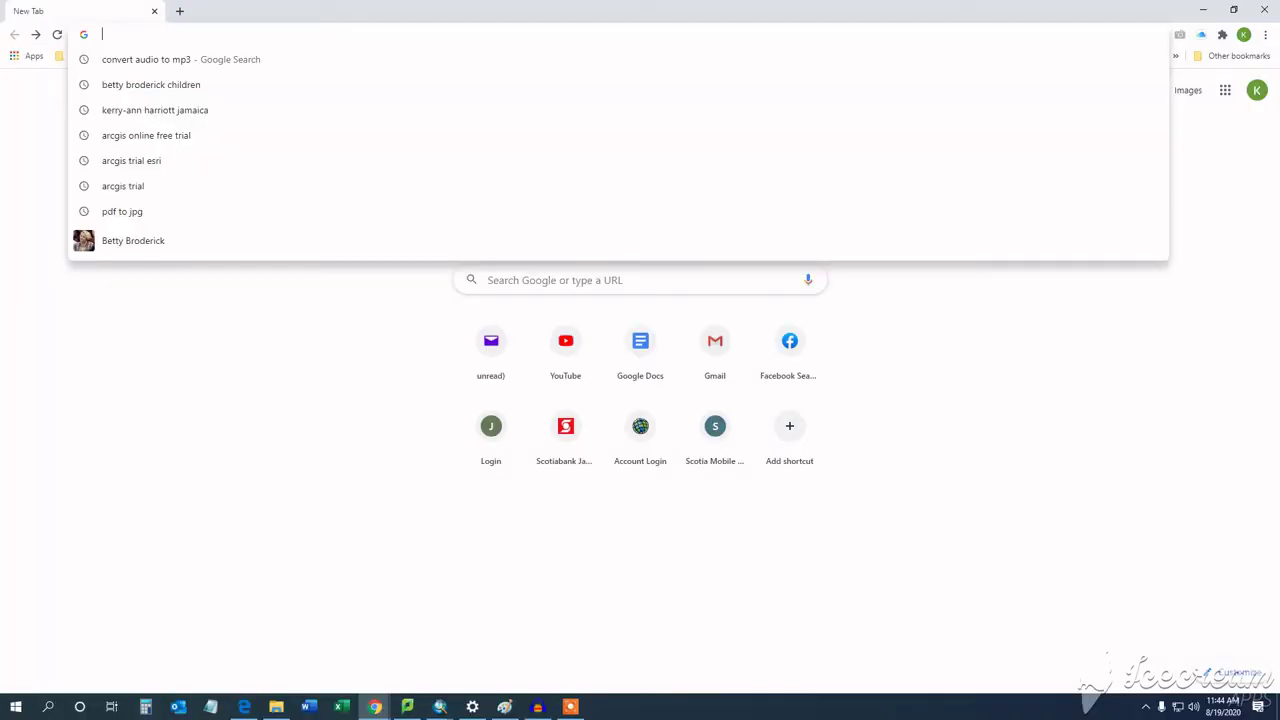
{"action": "type", "text": "arcgis.com"}
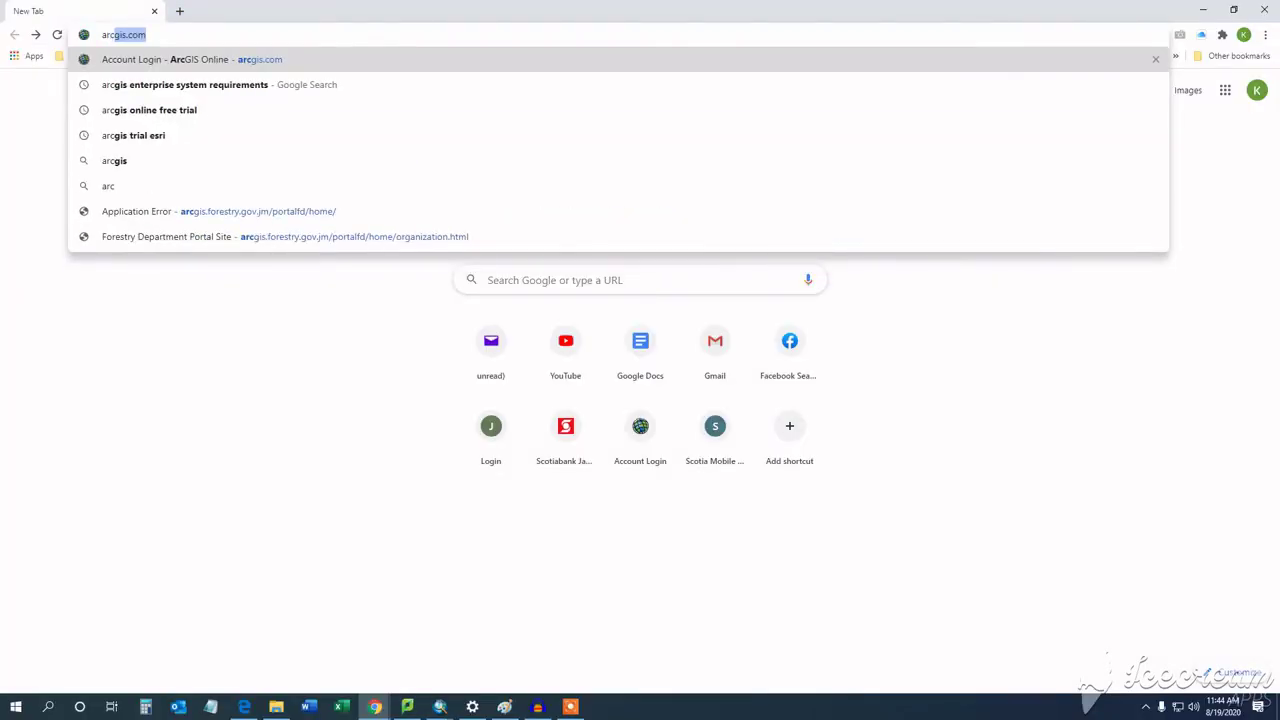
{"action": "left_click", "coordinate": [237, 86]}
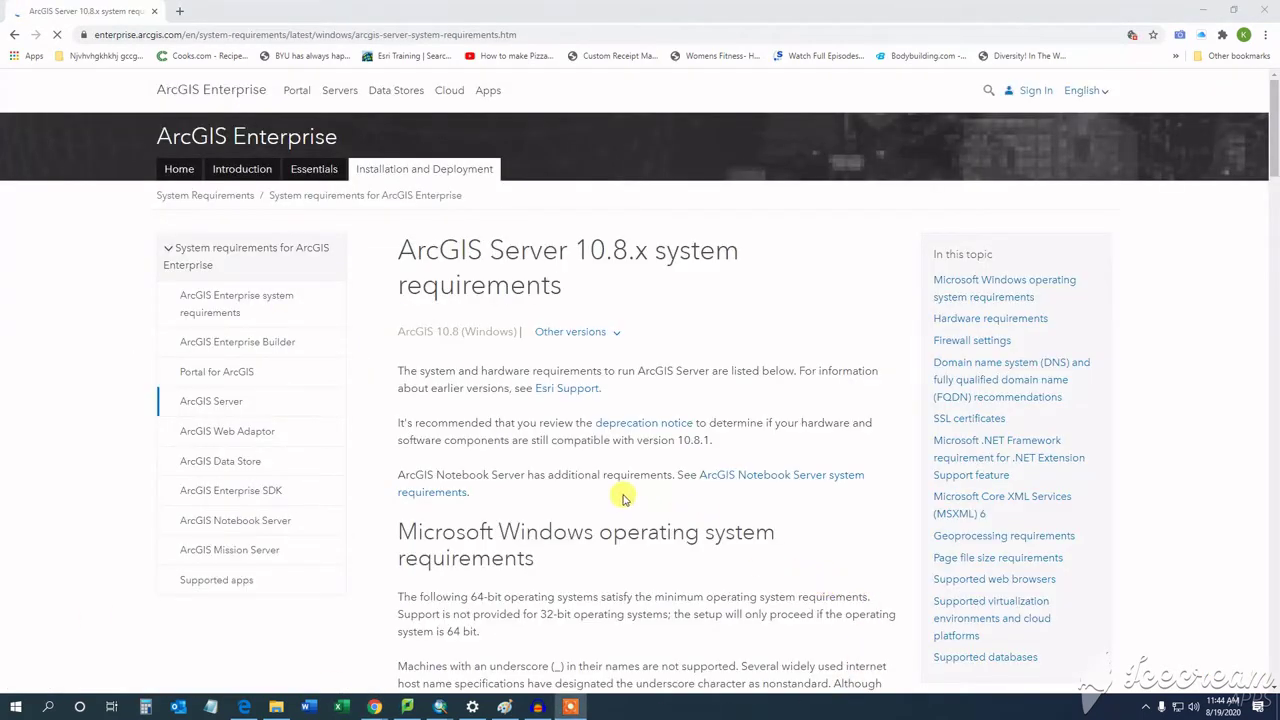
Step: Read the ArcGIS Server 10.8.x system requirements down to the SSL certificates section
{"action": "scroll", "coordinate": [578, 334], "scroll_direction": "down", "scroll_amount": 2}
{"action": "scroll", "coordinate": [578, 334], "scroll_direction": "down", "scroll_amount": 1}
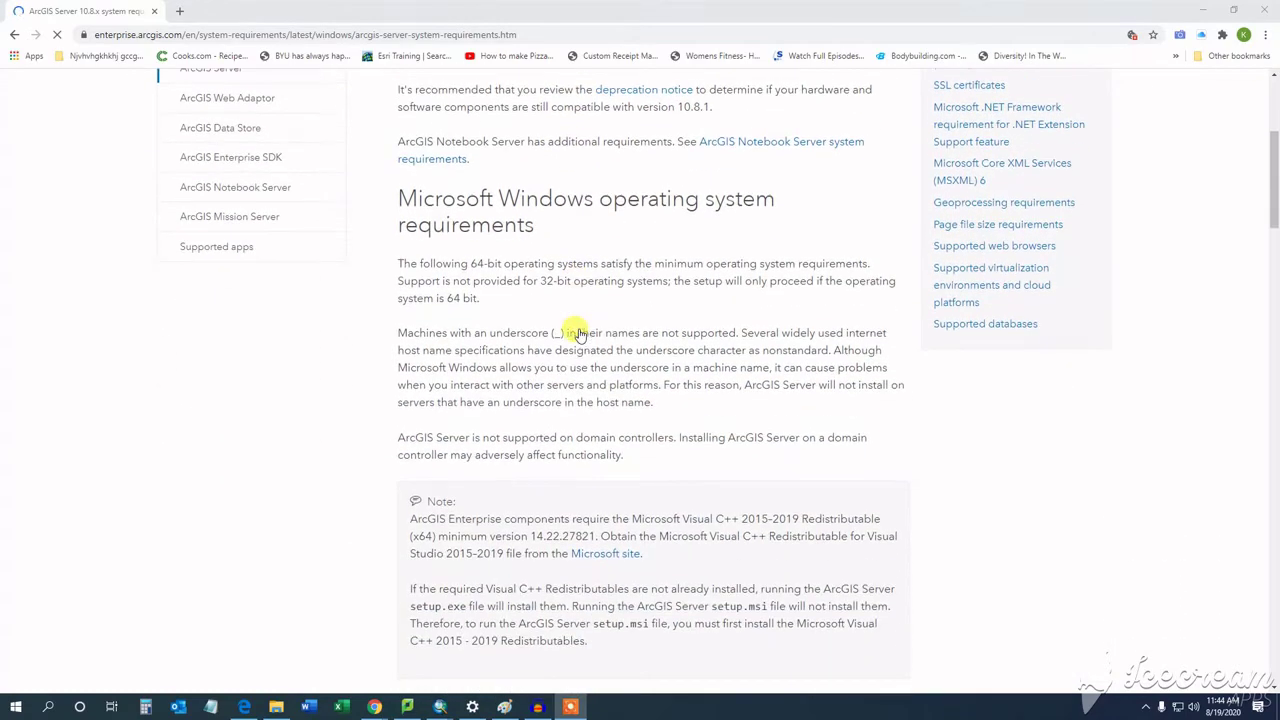
{"action": "scroll", "coordinate": [552, 230], "scroll_direction": "down", "scroll_amount": 3}
{"action": "scroll", "coordinate": [562, 260], "scroll_direction": "down", "scroll_amount": 1}
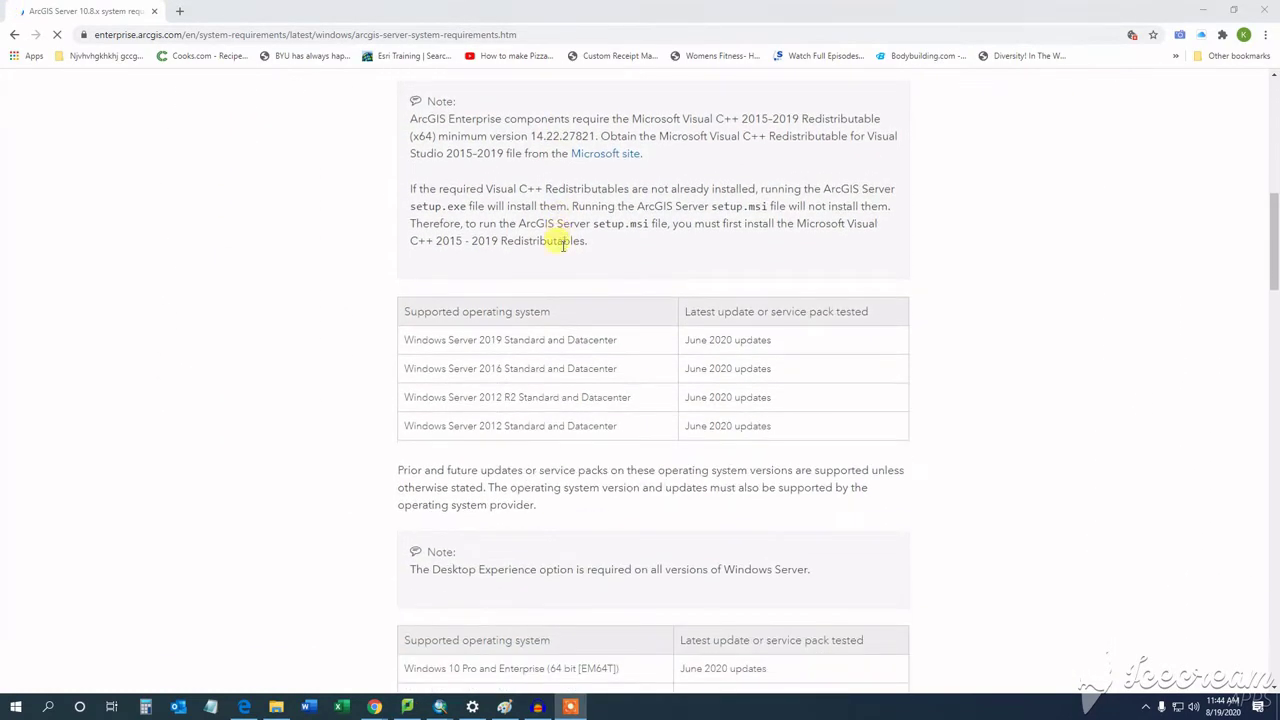
{"action": "scroll", "coordinate": [584, 375], "scroll_direction": "down", "scroll_amount": 3}
{"action": "scroll", "coordinate": [579, 385], "scroll_direction": "down", "scroll_amount": 4}
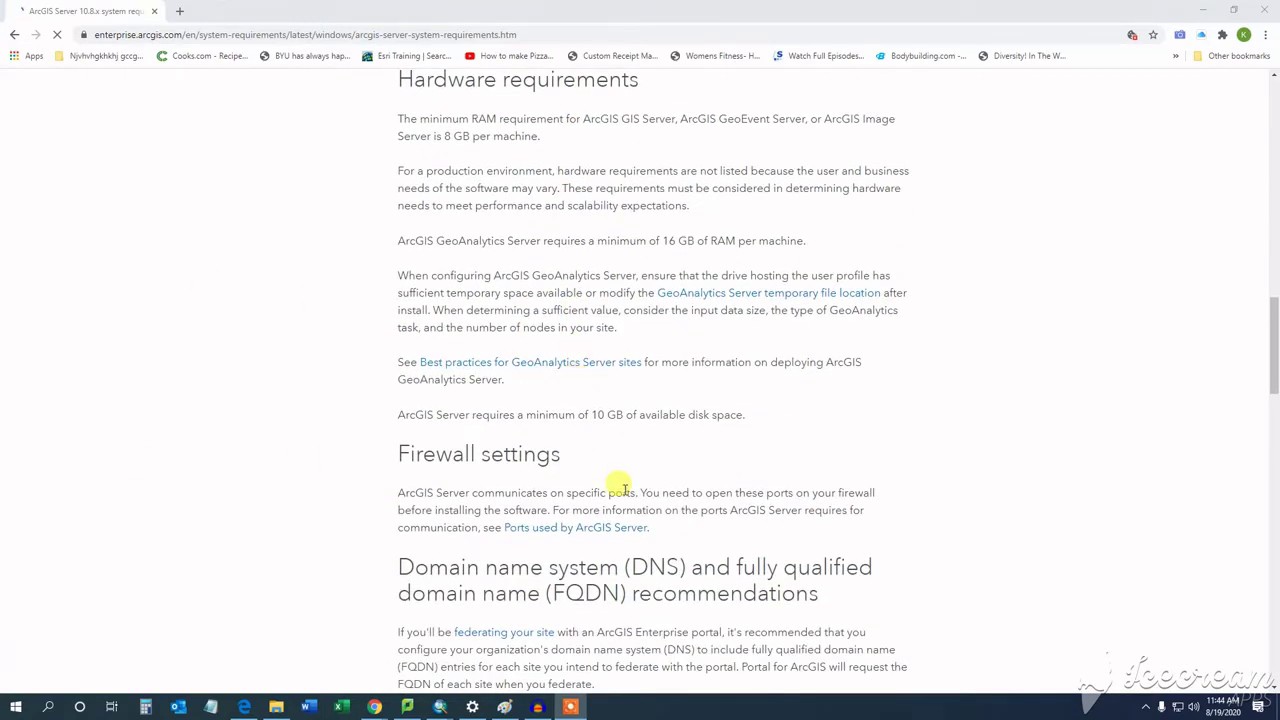
{"action": "scroll", "coordinate": [612, 484], "scroll_direction": "down", "scroll_amount": 3}
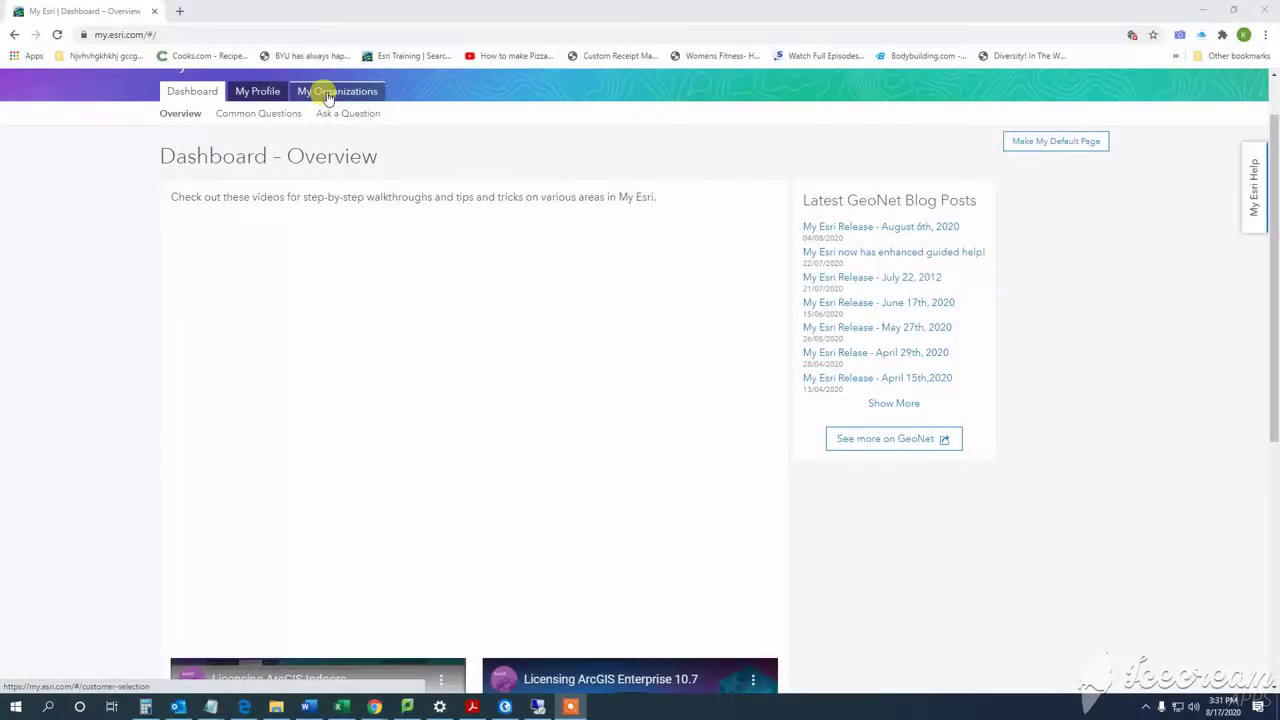
Step: Go to the organization's Downloads and open the ArcGIS Enterprise (Windows) 10.8.1 component list
{"action": "left_click", "coordinate": [328, 93]}
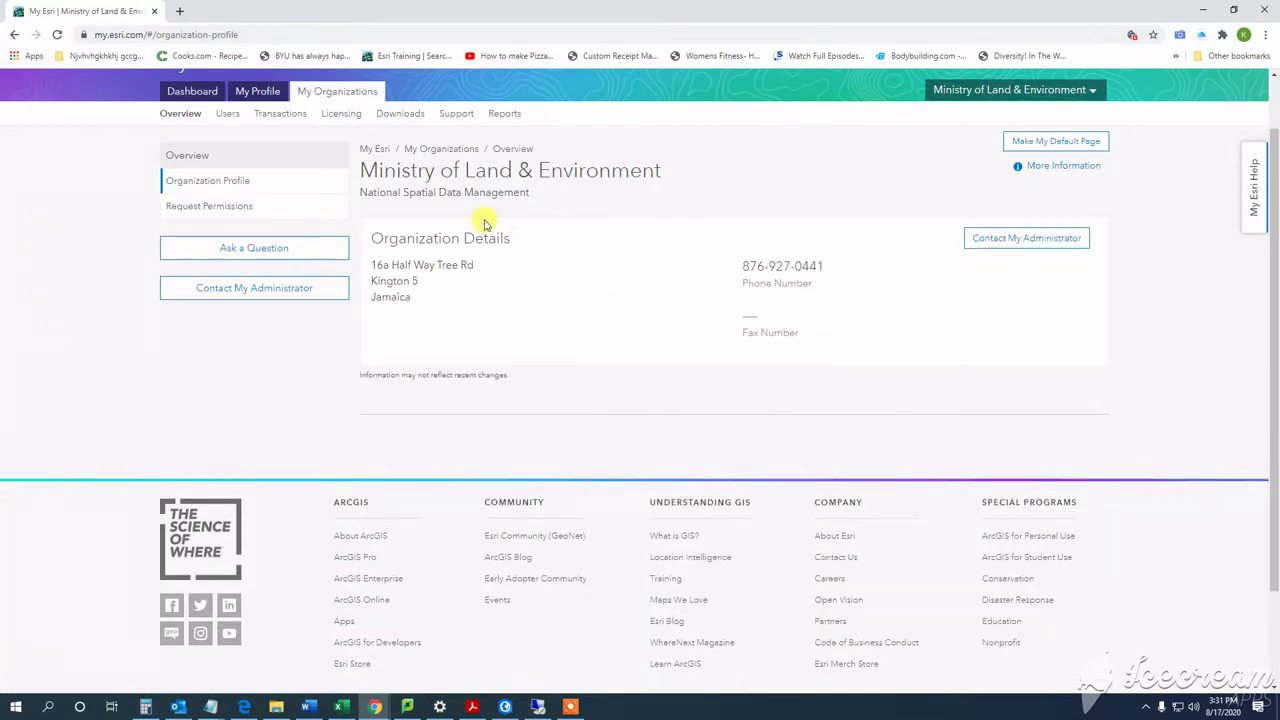
{"action": "left_click", "coordinate": [399, 115]}
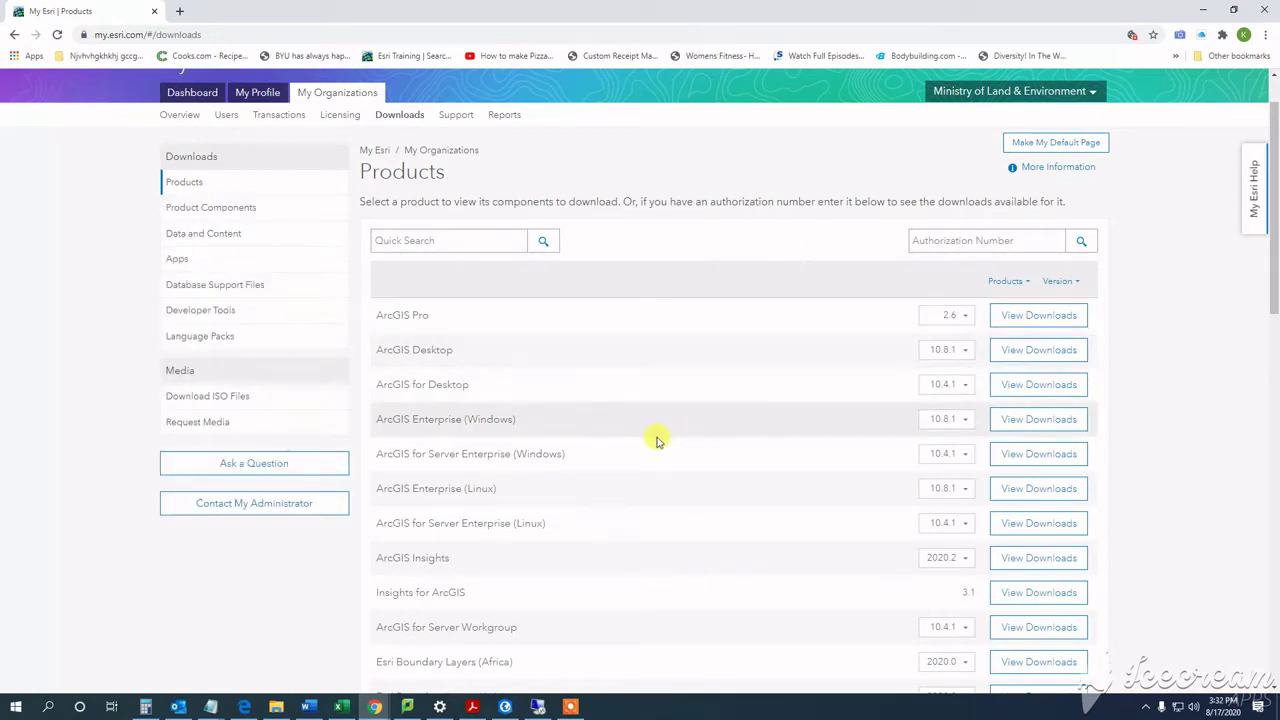
{"action": "left_click", "coordinate": [966, 421]}
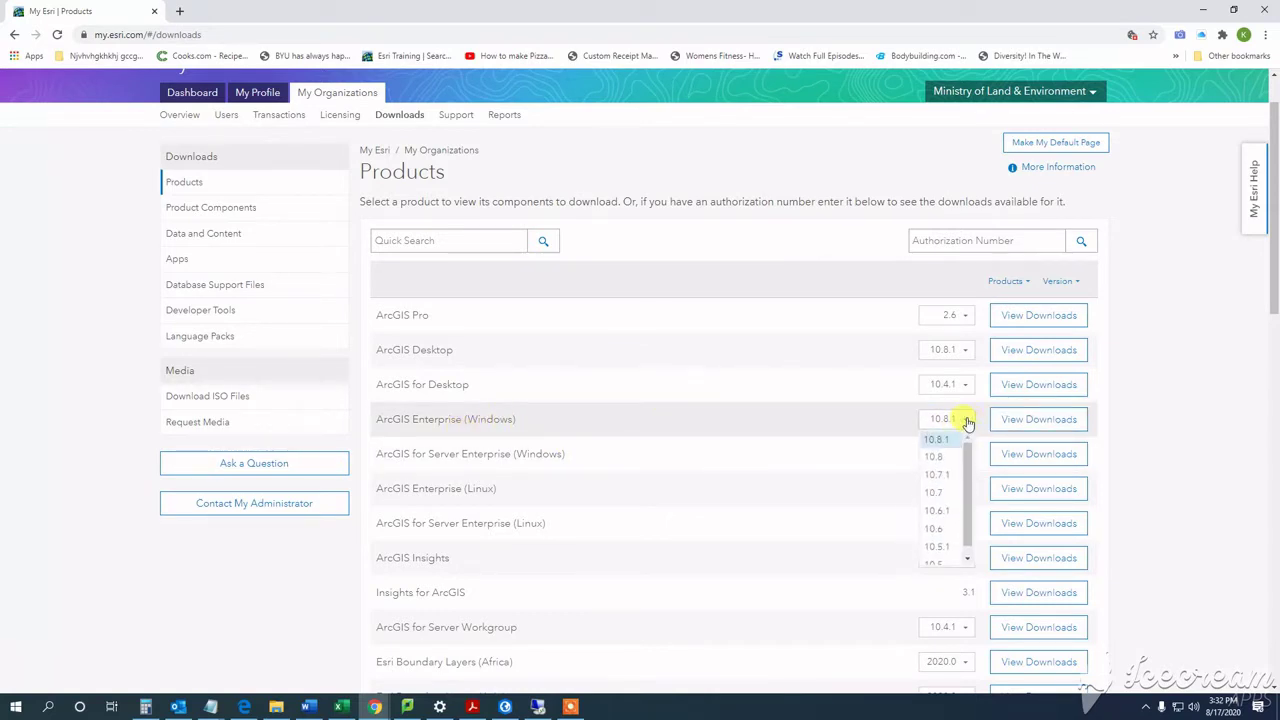
{"action": "left_click", "coordinate": [1018, 420]}
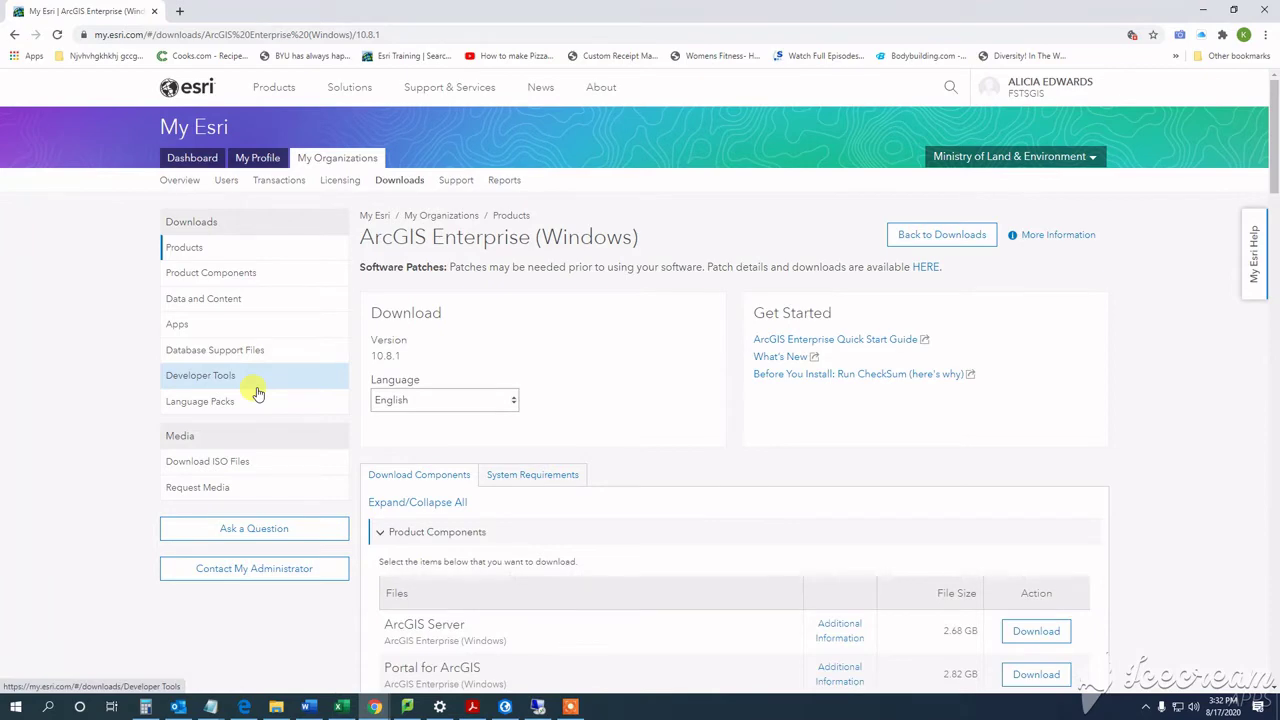
{"action": "scroll", "coordinate": [680, 357], "scroll_direction": "down", "scroll_amount": 4}
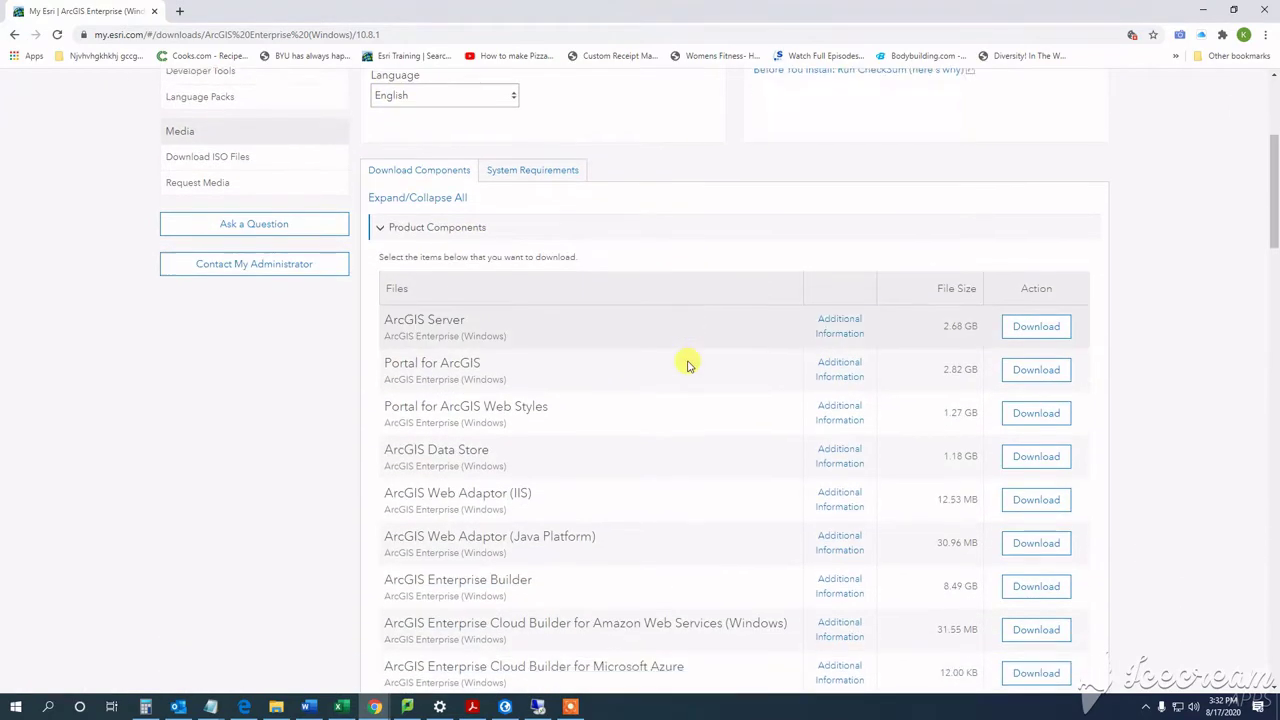
Step: Download ArcGIS Server and browse to Documents > Arcgis Enterprise in File Explorer
{"action": "left_click", "coordinate": [1036, 231]}
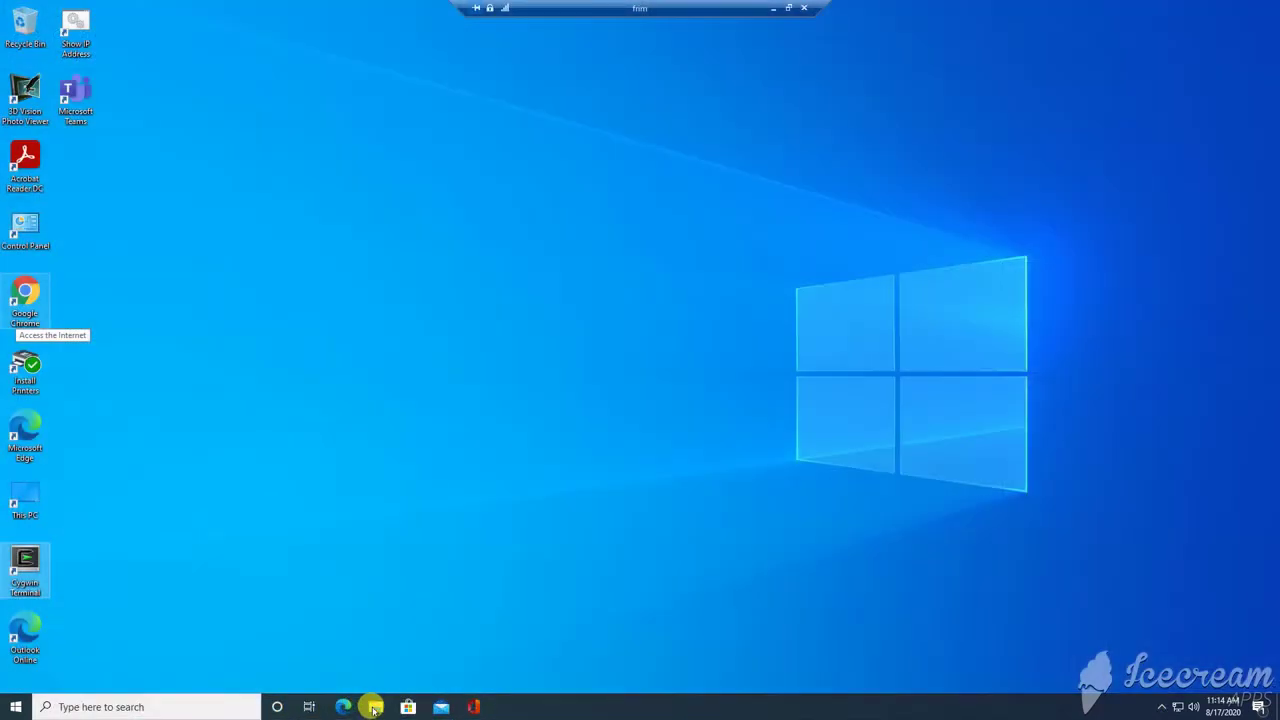
{"action": "left_click", "coordinate": [373, 707]}
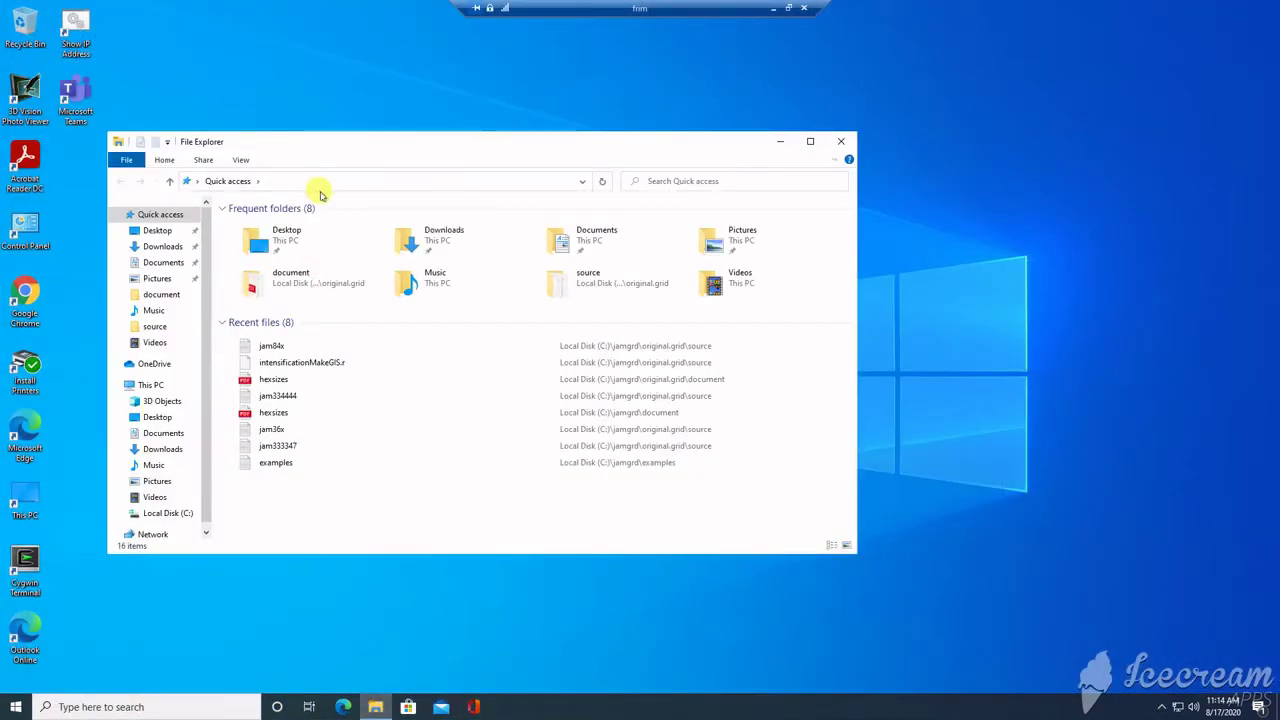
{"action": "left_click", "coordinate": [170, 433]}
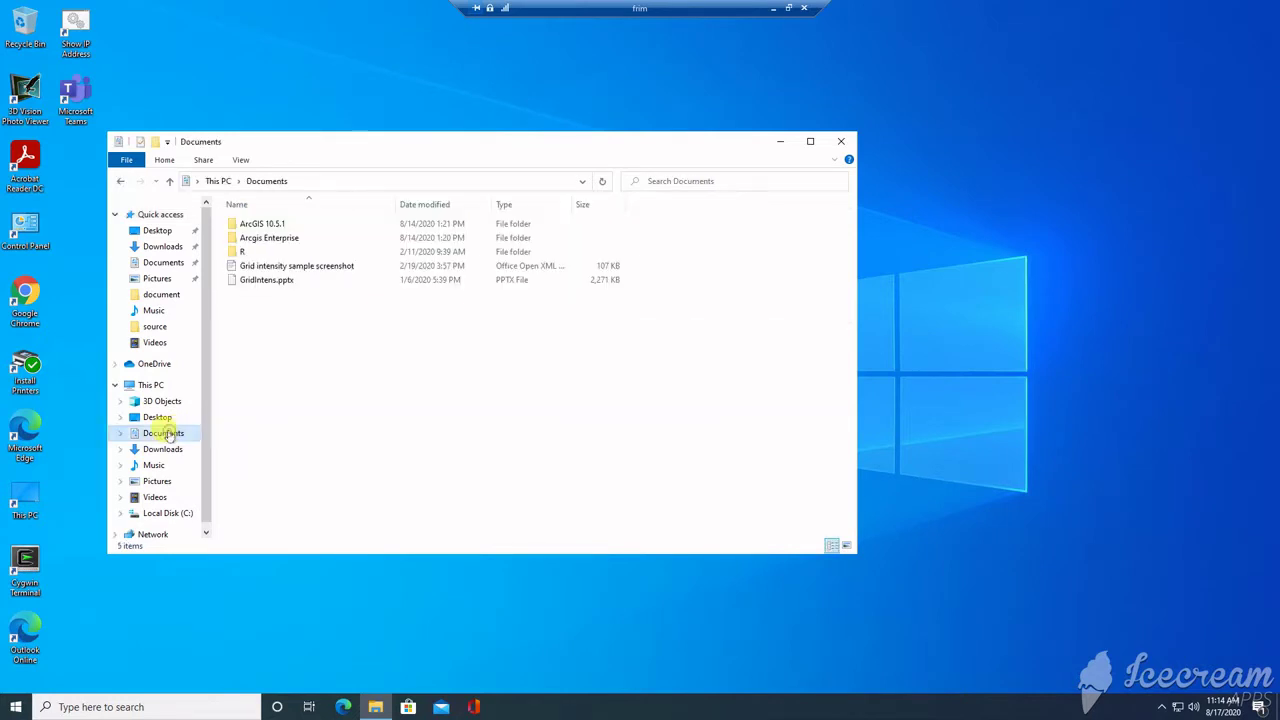
{"action": "left_click", "coordinate": [273, 226]}
{"action": "double_click", "coordinate": [273, 226]}
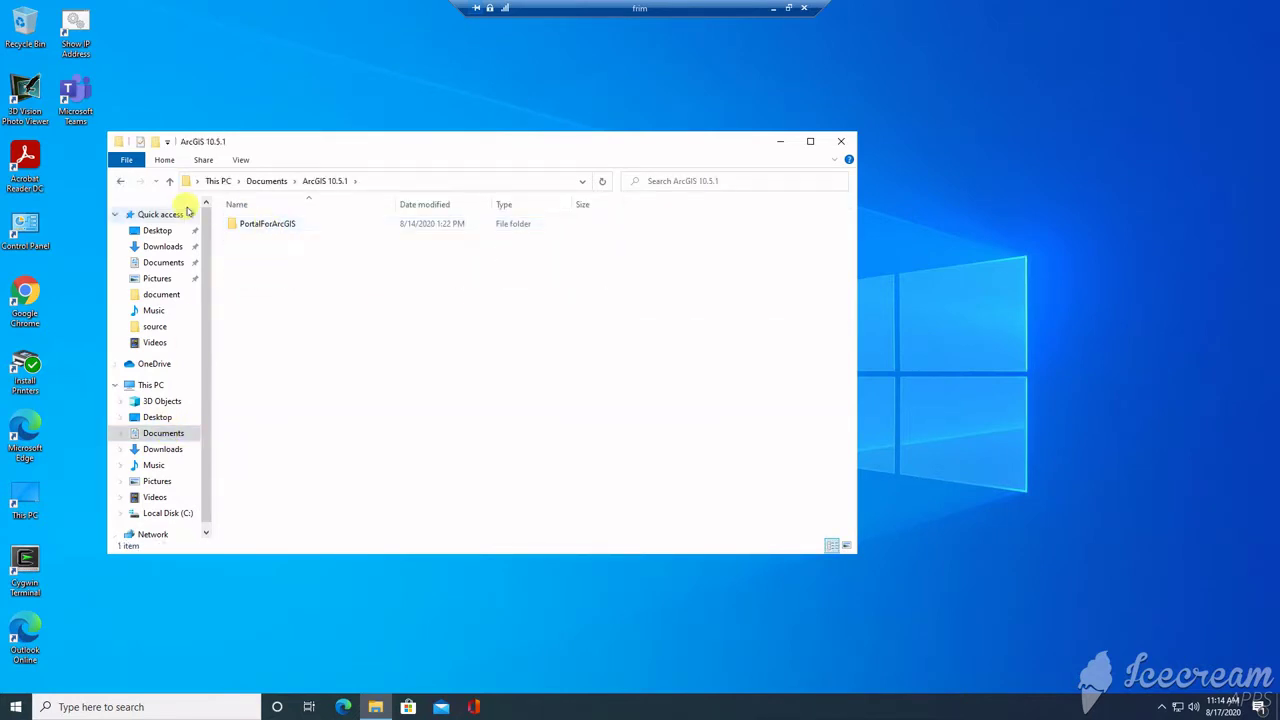
{"action": "left_click", "coordinate": [120, 183]}
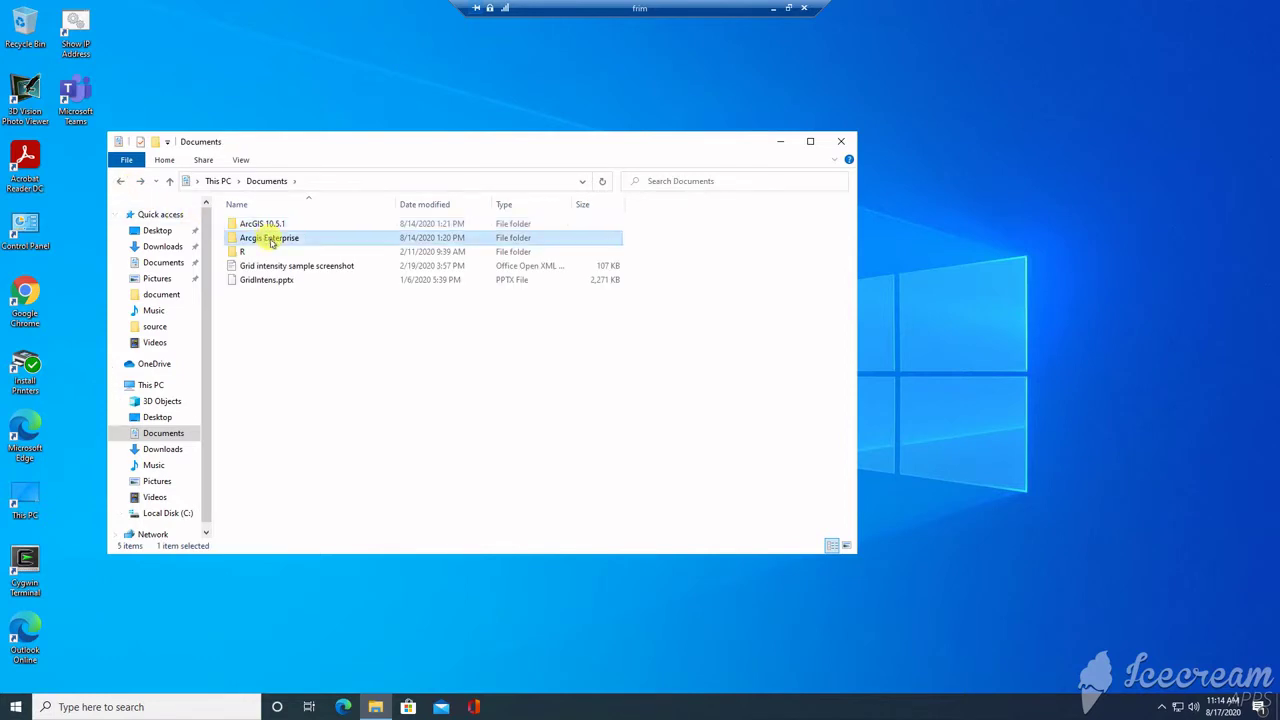
{"action": "double_click", "coordinate": [270, 239]}
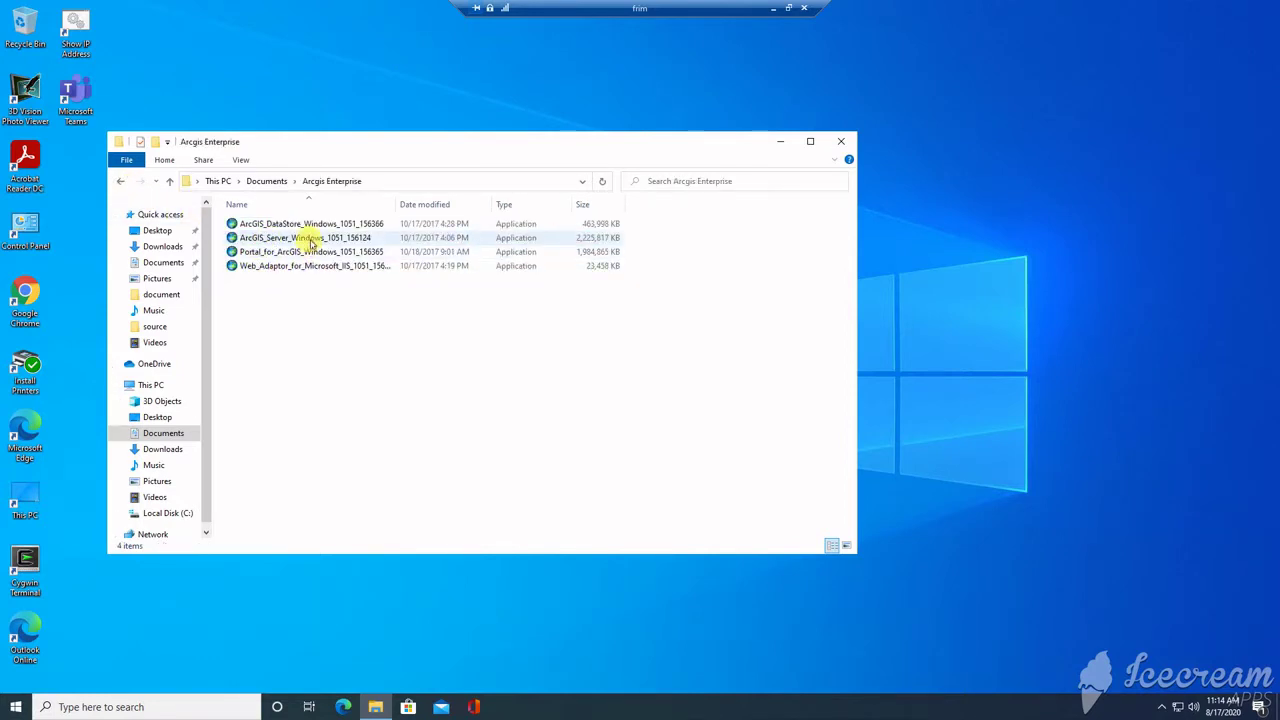
Step: Run the ArcGIS_Server installer, extract its files, and launch the setup program
{"action": "double_click", "coordinate": [312, 240]}
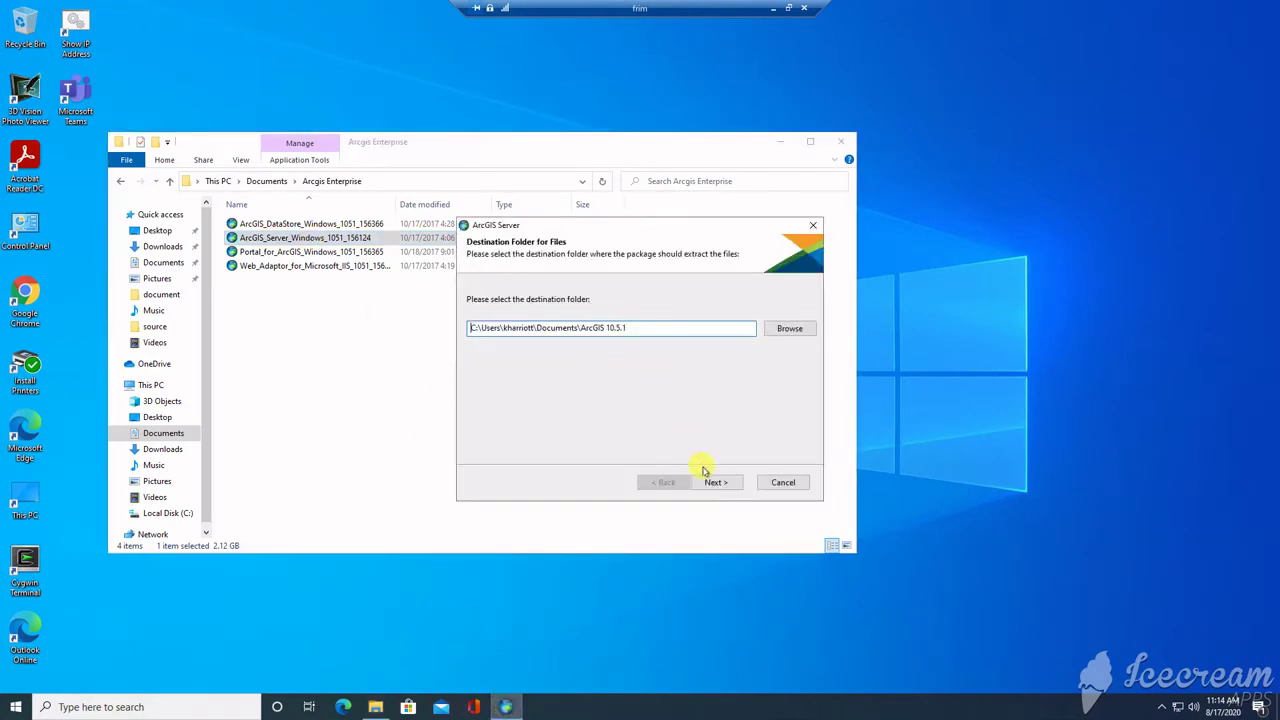
{"action": "left_click", "coordinate": [714, 484]}
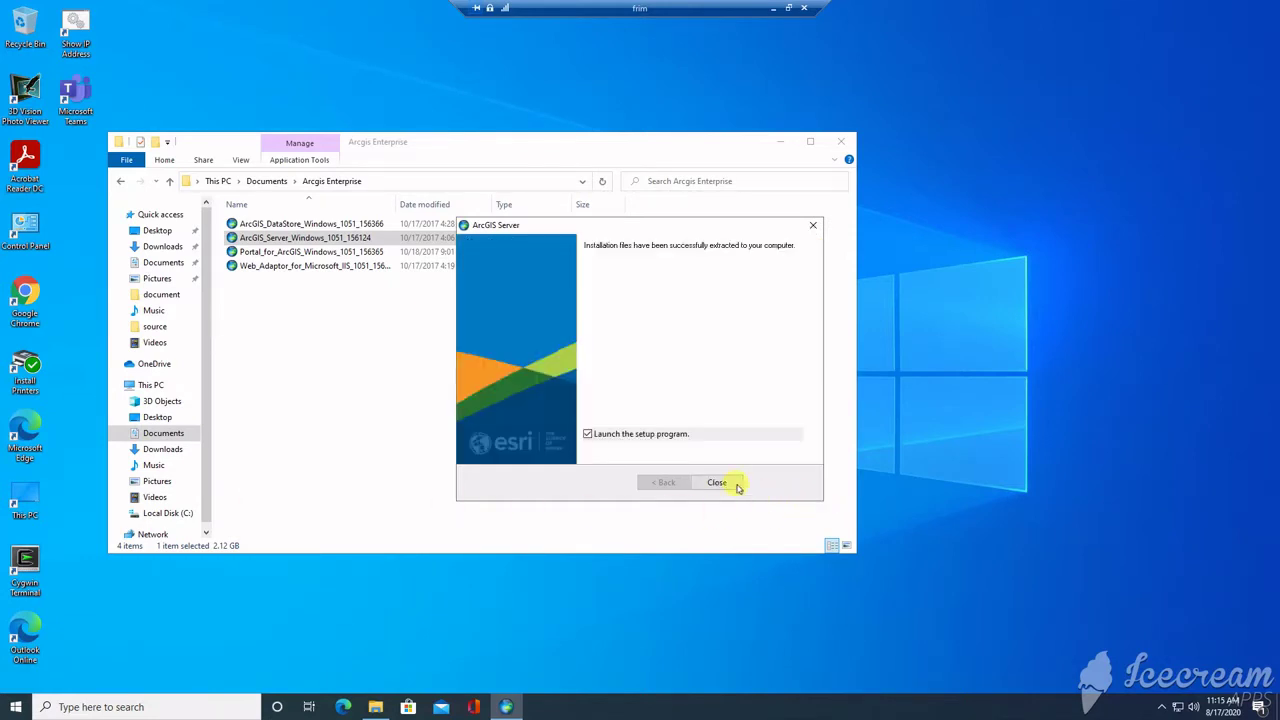
{"action": "left_click", "coordinate": [717, 484]}
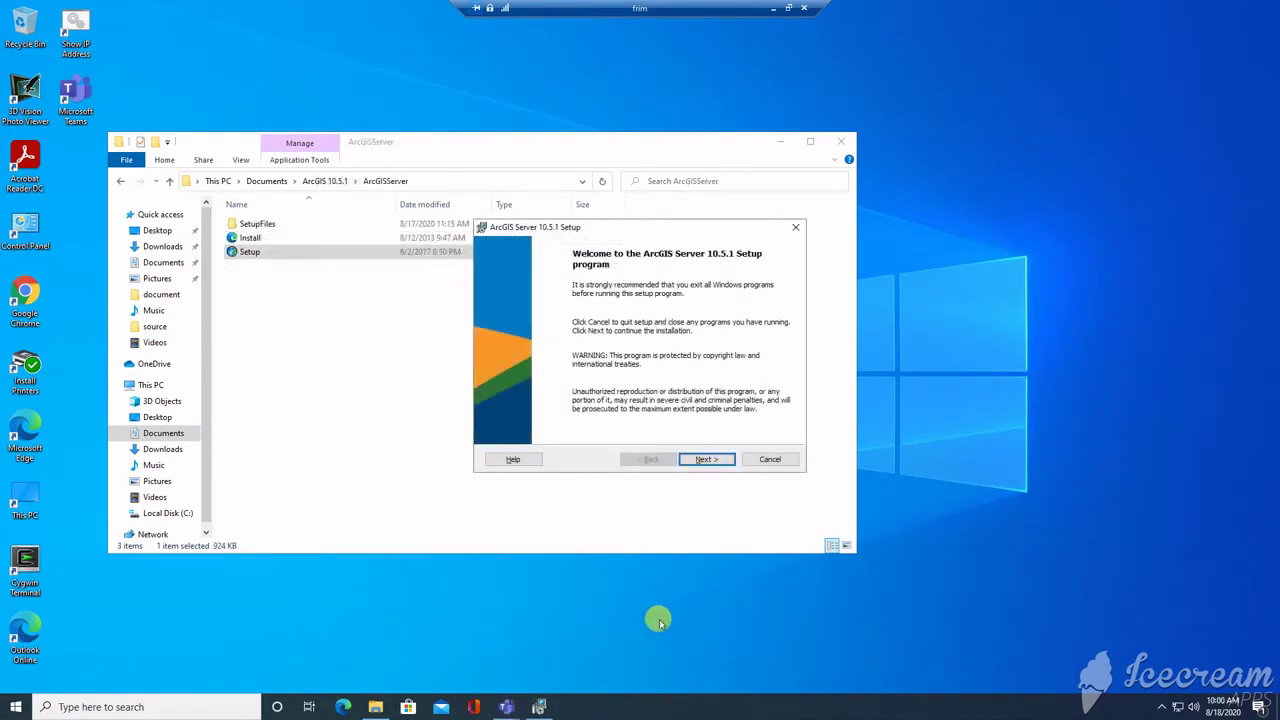
Step: Accept the master agreement and keep the default features and Python install folder
{"action": "left_click", "coordinate": [704, 459]}
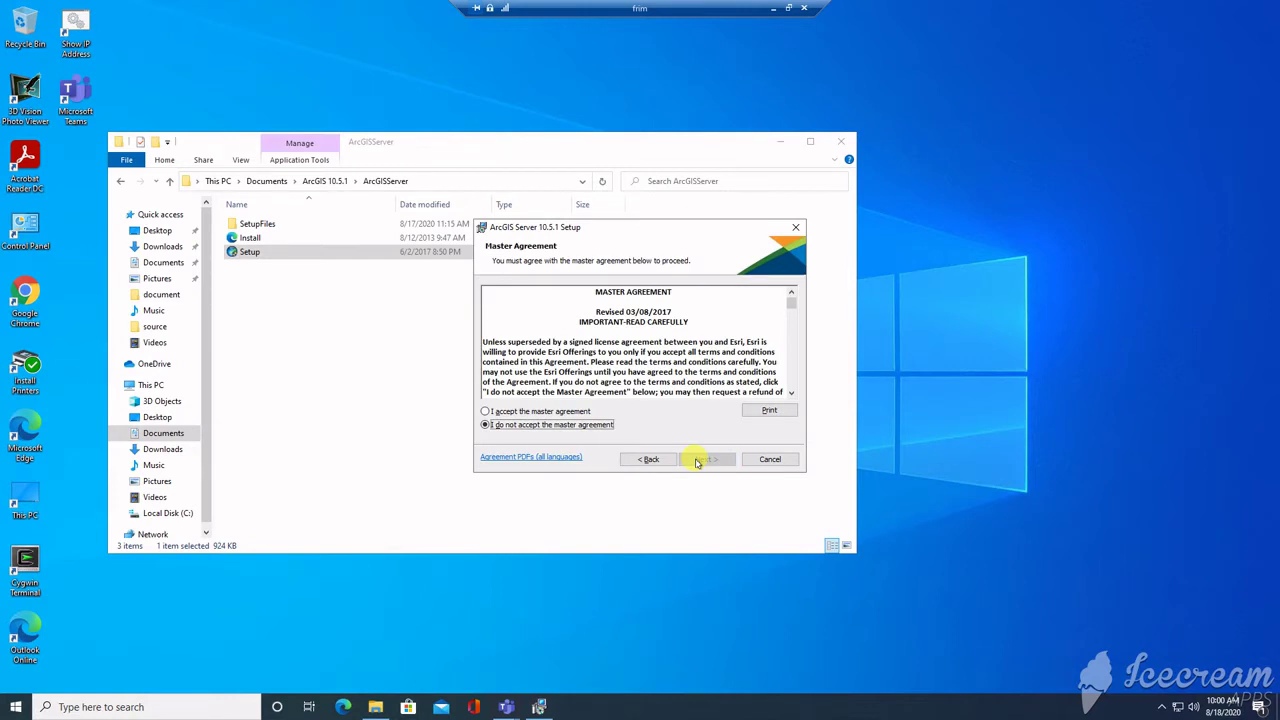
{"action": "left_click", "coordinate": [524, 411]}
{"action": "left_click", "coordinate": [697, 461]}
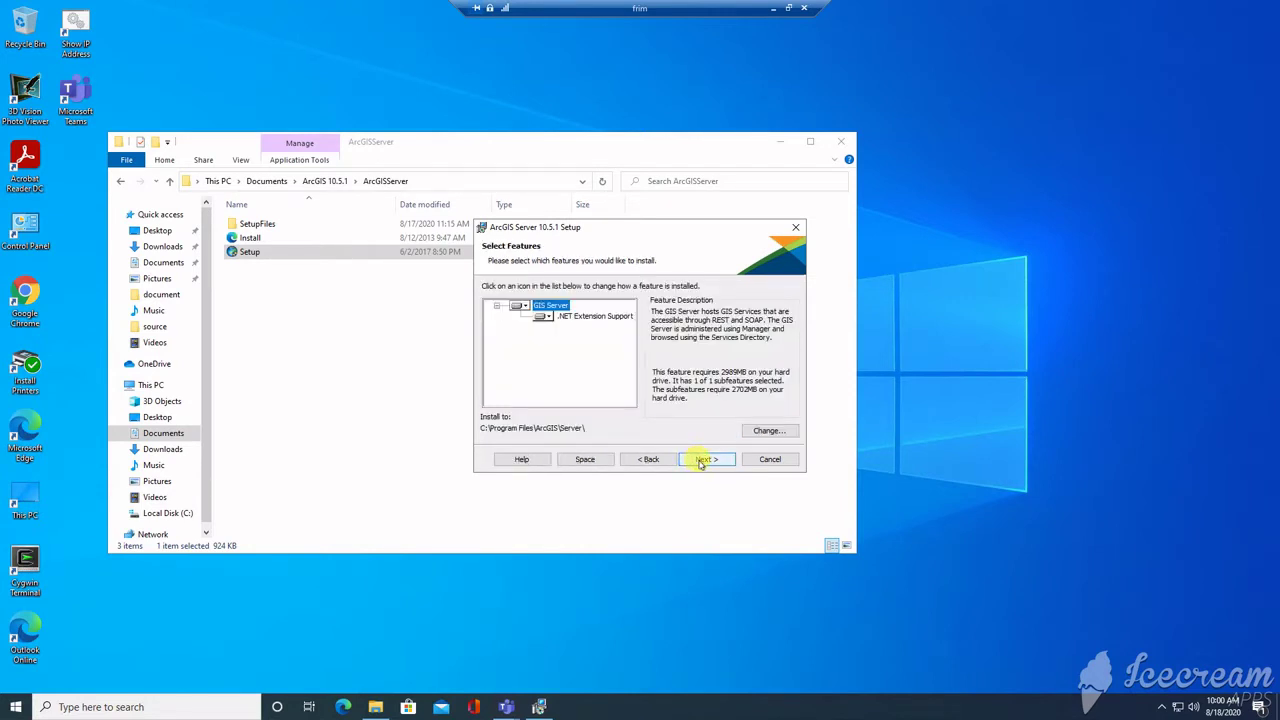
{"action": "left_click", "coordinate": [701, 461]}
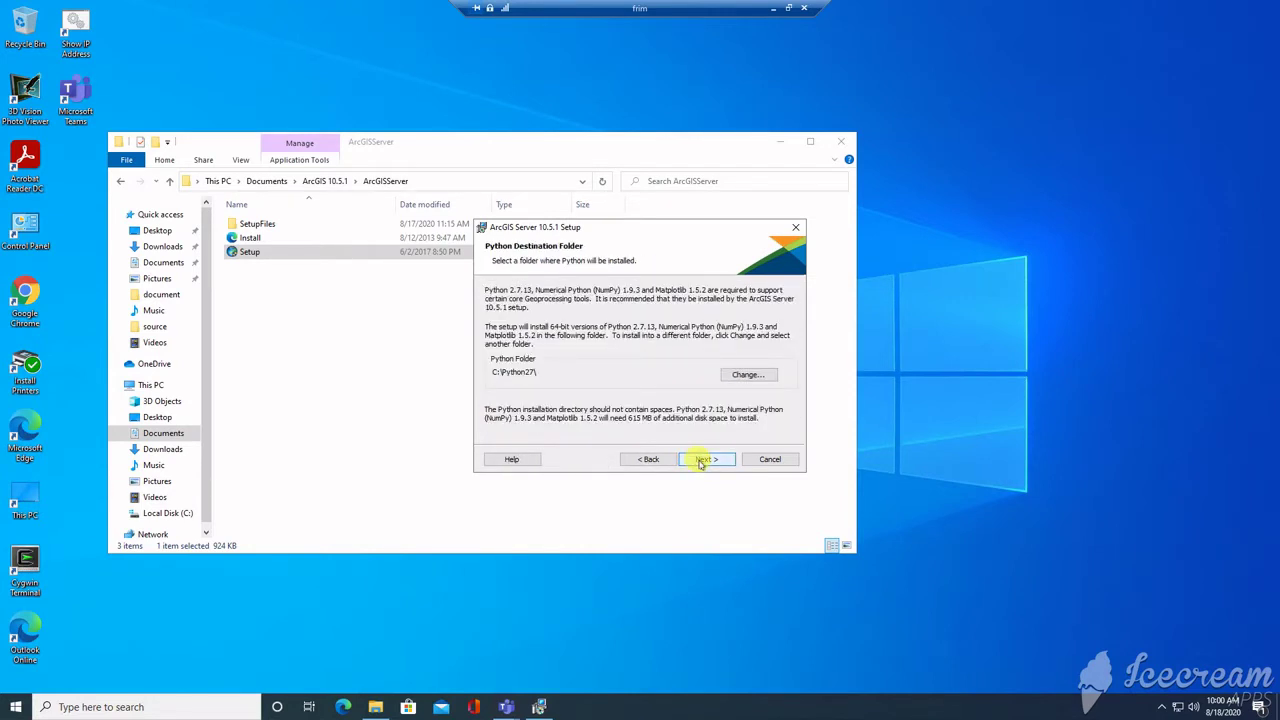
{"action": "left_click", "coordinate": [701, 461]}
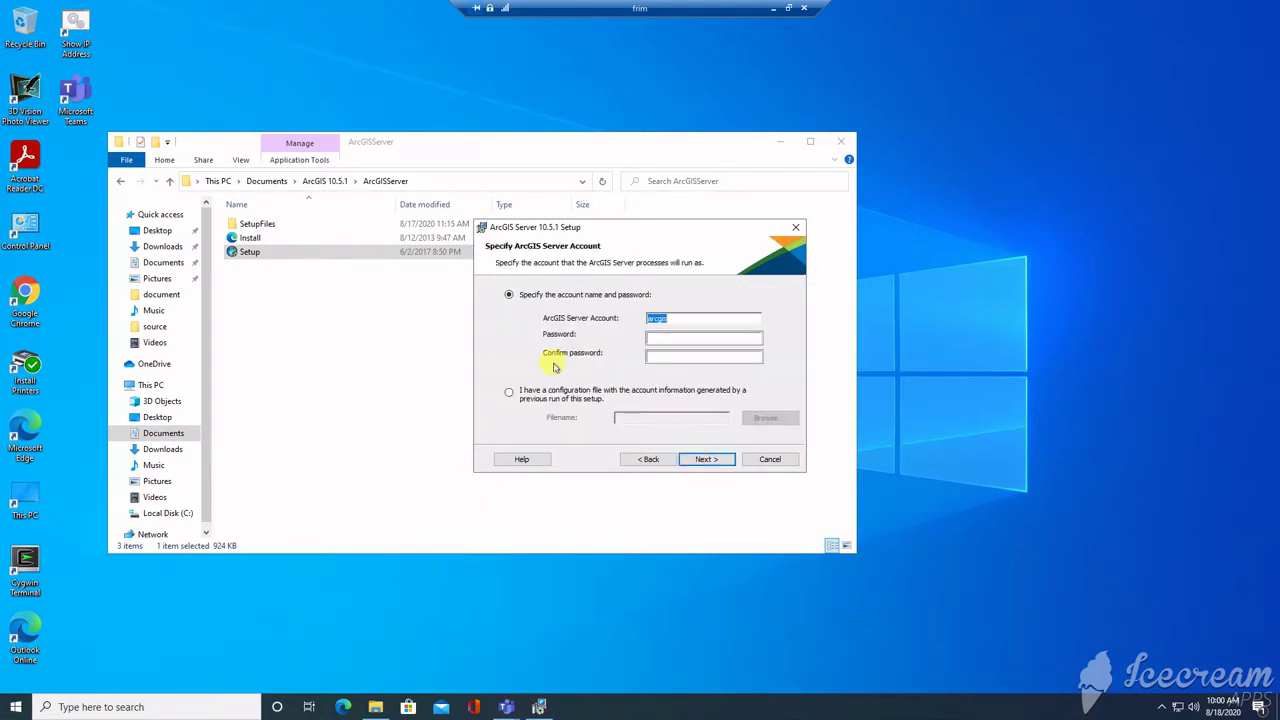
Step: Enter and confirm the password for the arcgis server account
{"action": "left_click", "coordinate": [663, 339]}
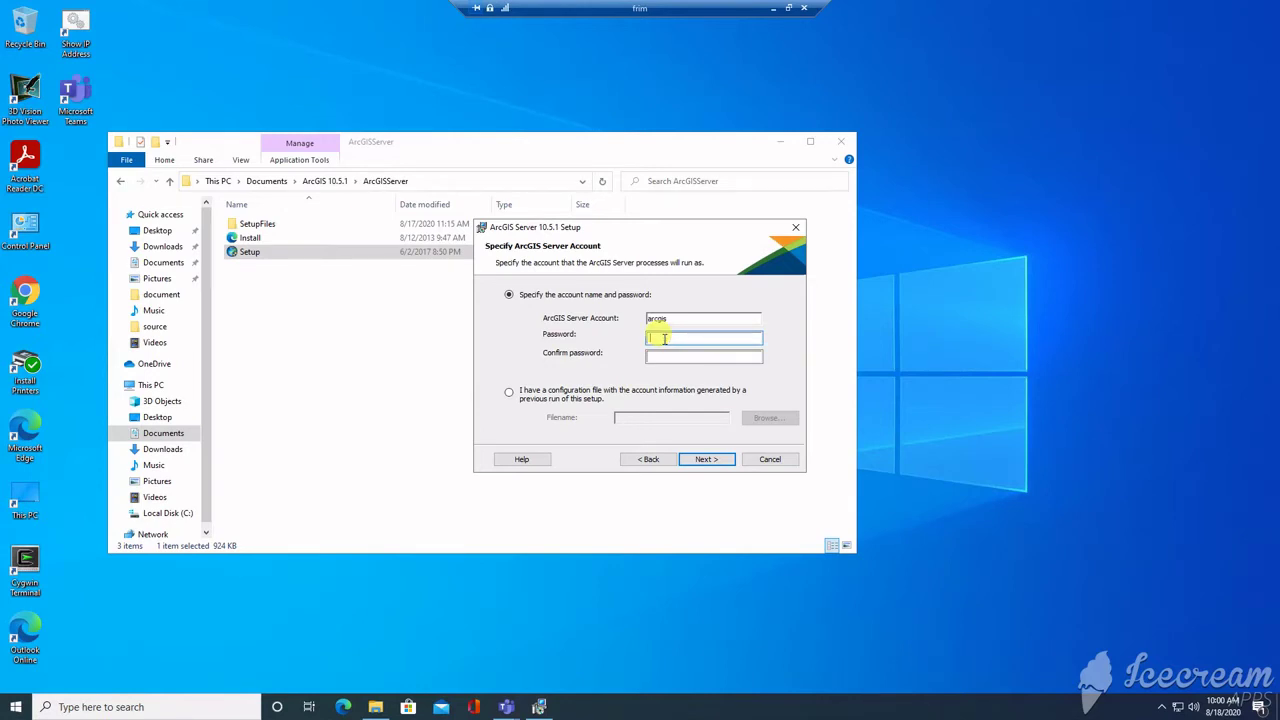
{"action": "type", "text": "********"}
{"action": "left_click", "coordinate": [703, 356]}
{"action": "type", "text": "*********"}
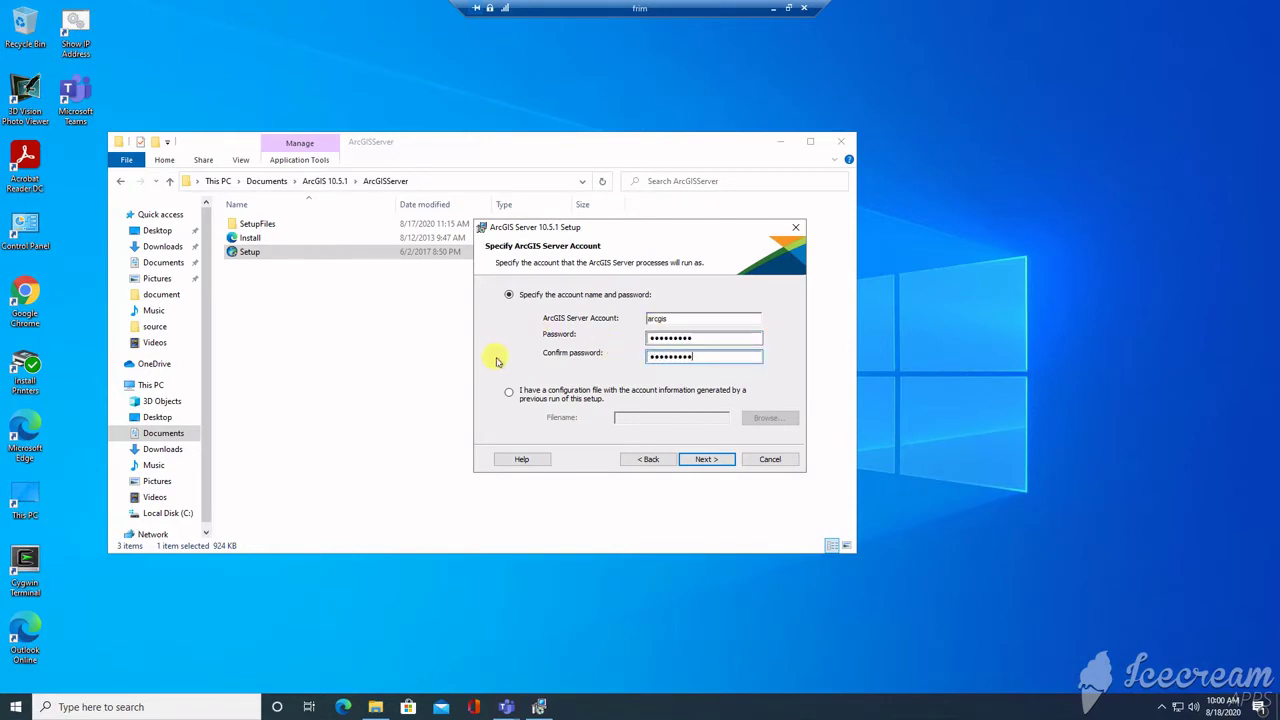
{"action": "left_click", "coordinate": [708, 460]}
Step: Skip exporting a configuration file, install ArcGIS Server 10.5.1, and finish the setup
{"action": "left_click", "coordinate": [714, 463]}
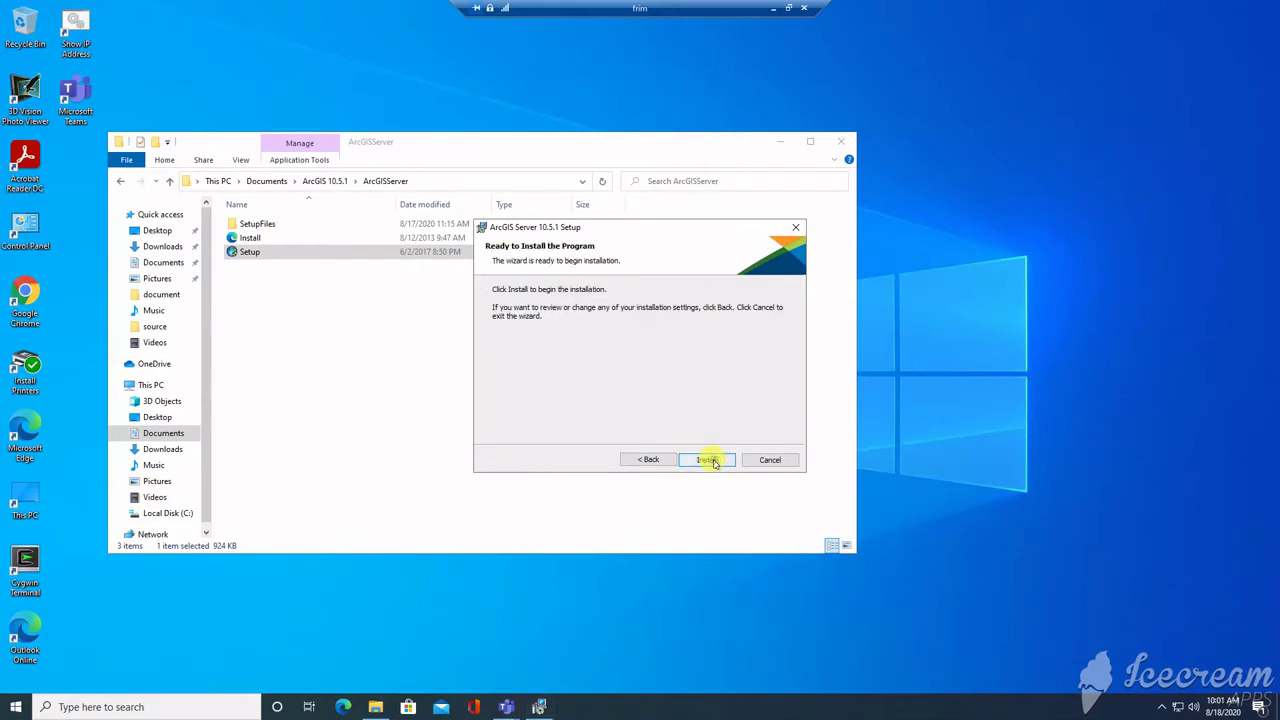
{"action": "left_click", "coordinate": [714, 462]}
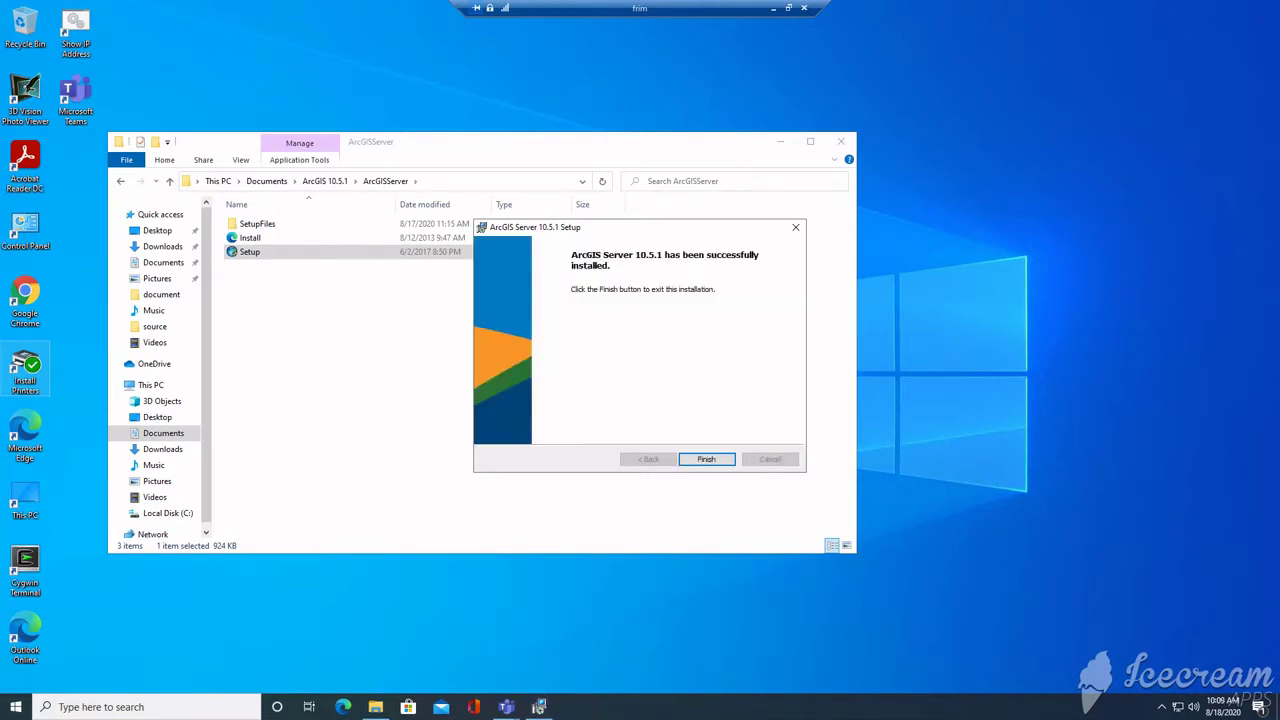
{"action": "left_click", "coordinate": [700, 458]}
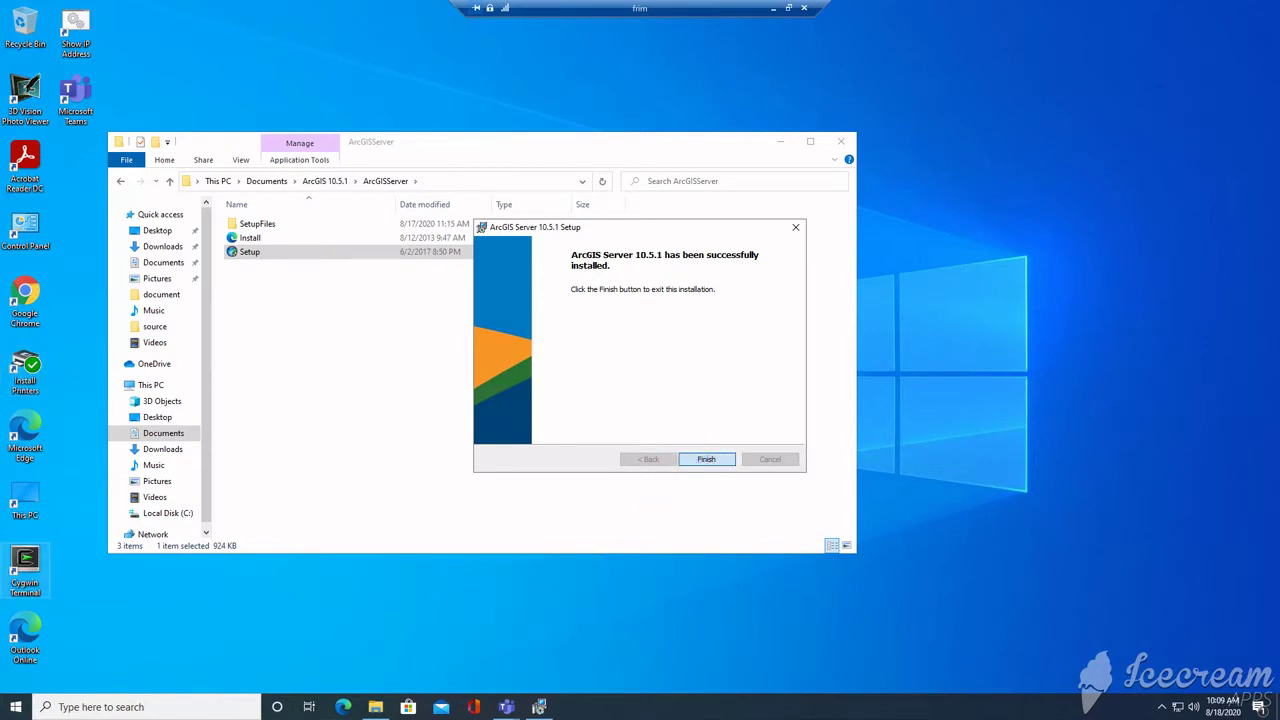
Step: Choose online authorization with Esri, enter 'test' in the registration form, and set Location to Jamaica
{"action": "key", "text": "Return"}
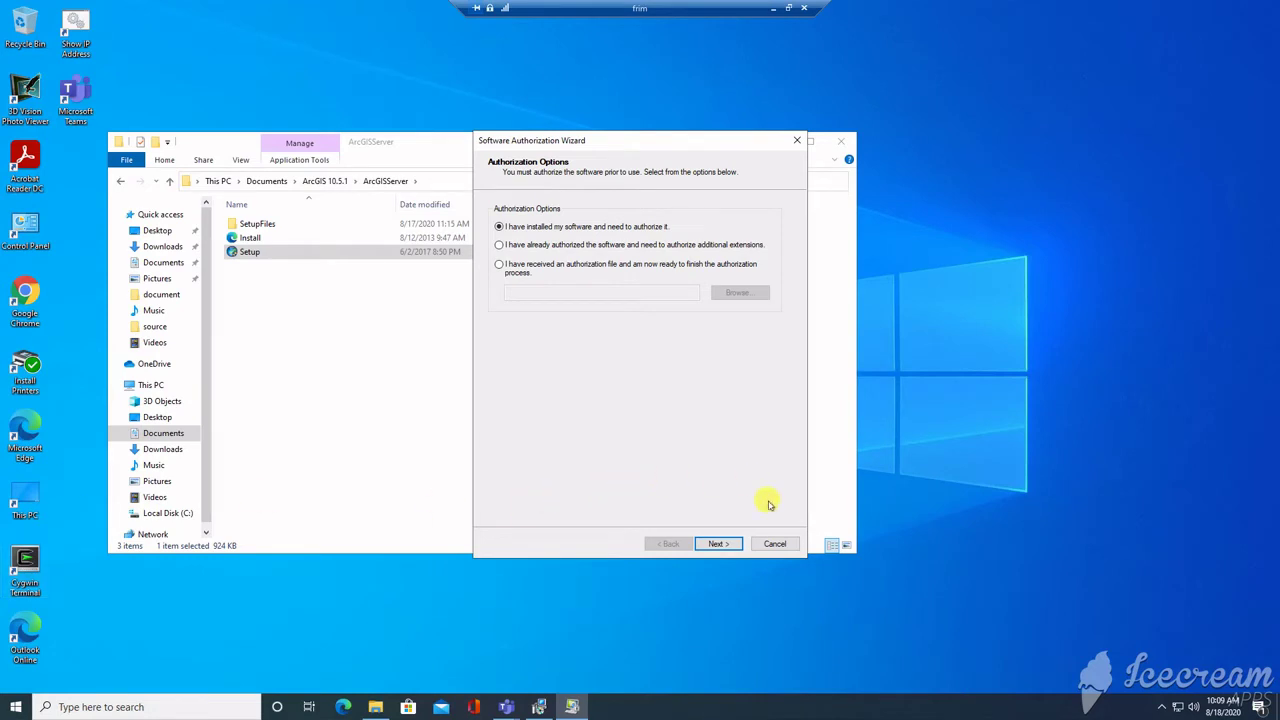
{"action": "left_click", "coordinate": [718, 543]}
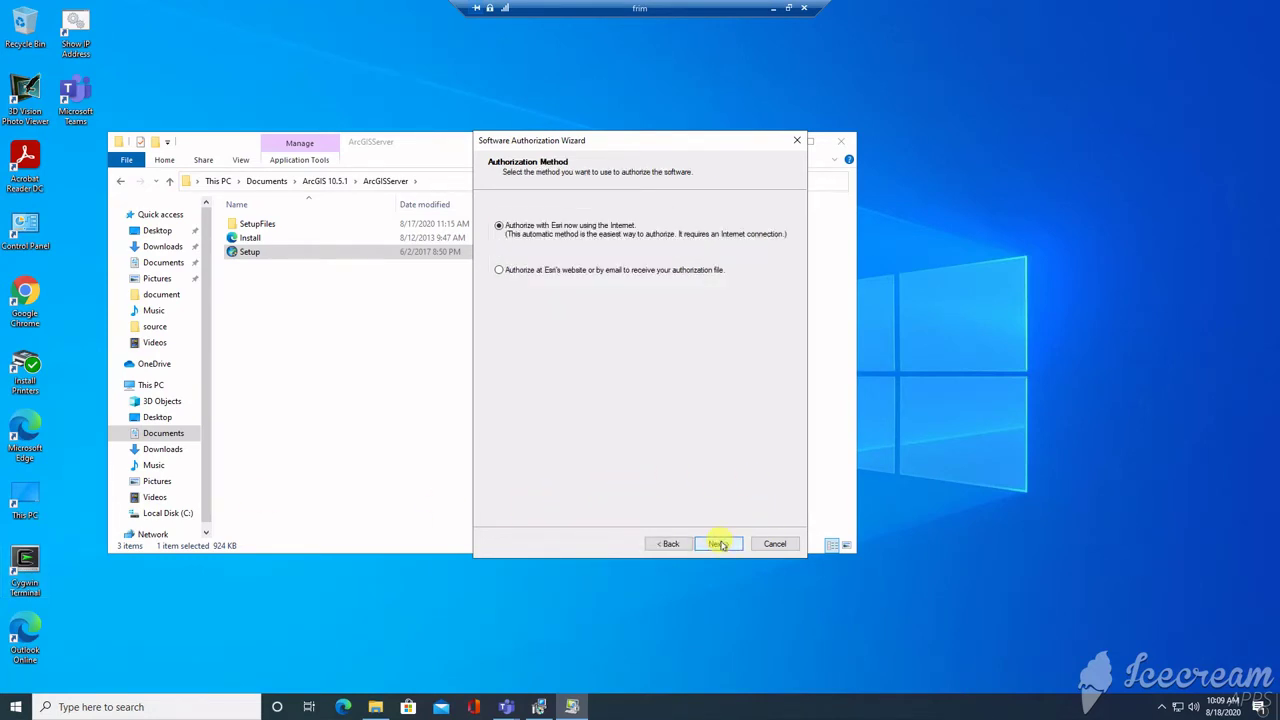
{"action": "left_click", "coordinate": [720, 544]}
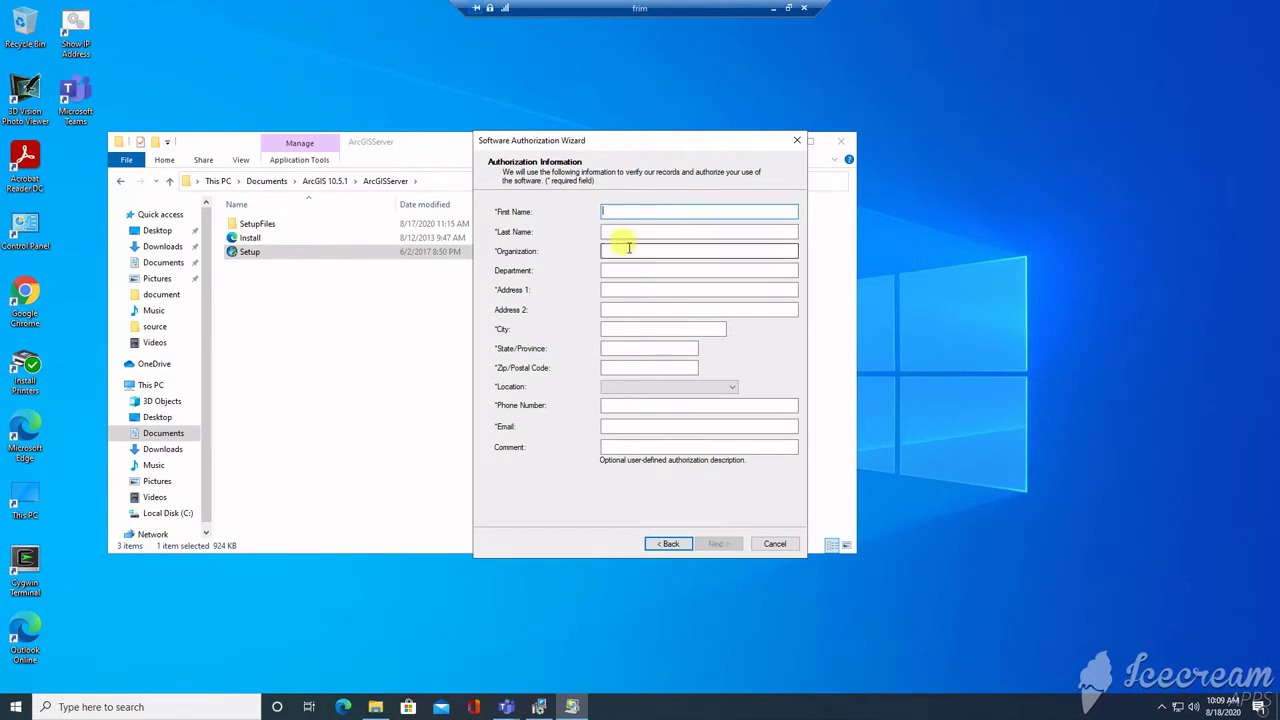
{"action": "type", "text": "tes"}
{"action": "type", "text": "t"}
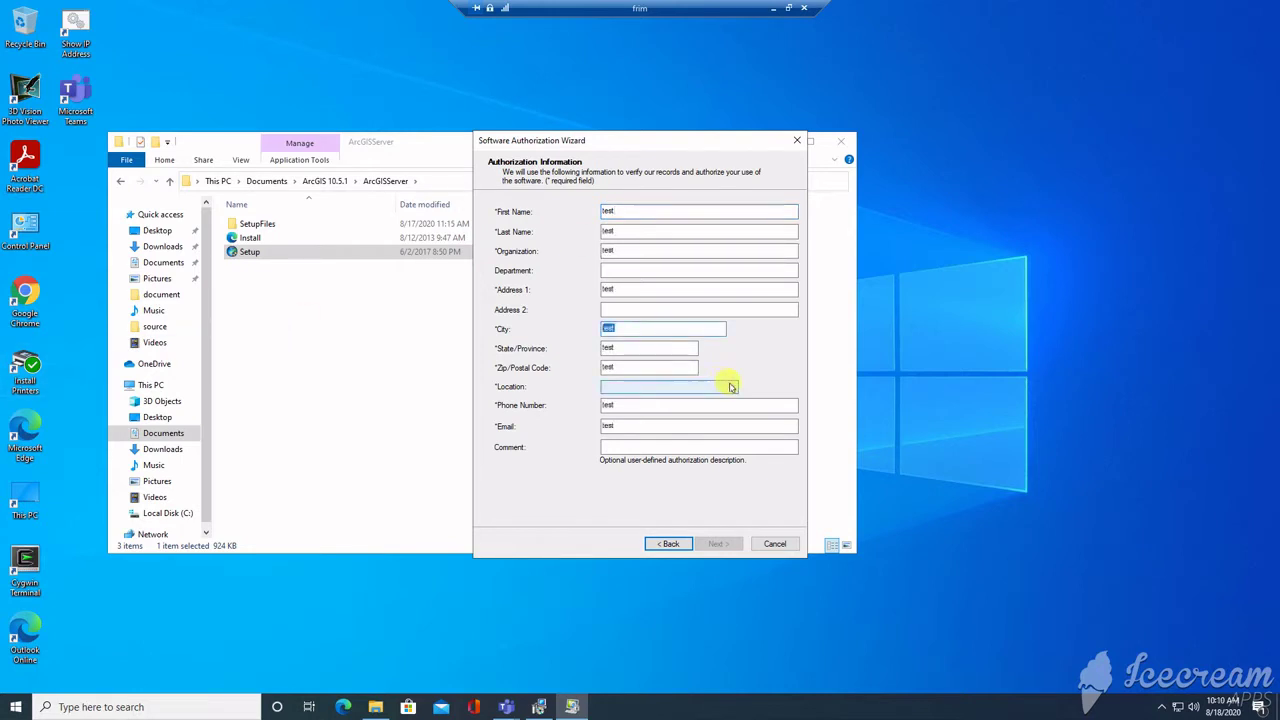
{"action": "left_click", "coordinate": [731, 387]}
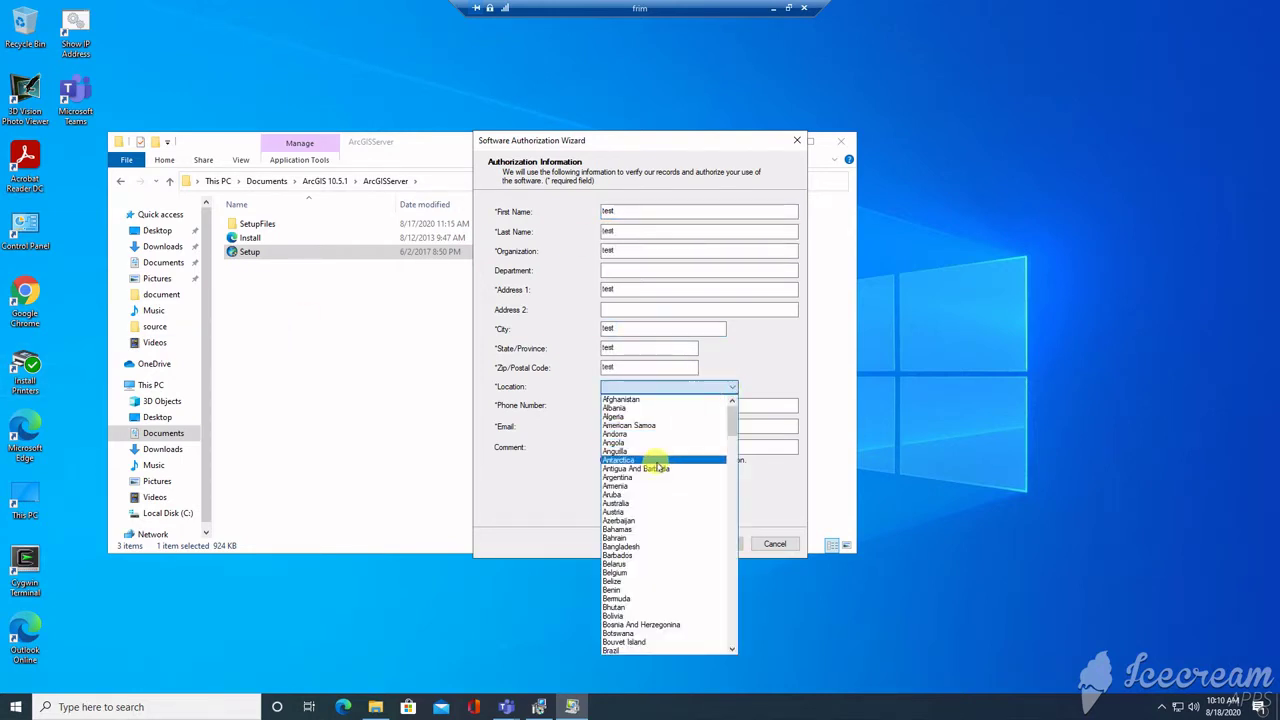
{"action": "key", "text": "j"}
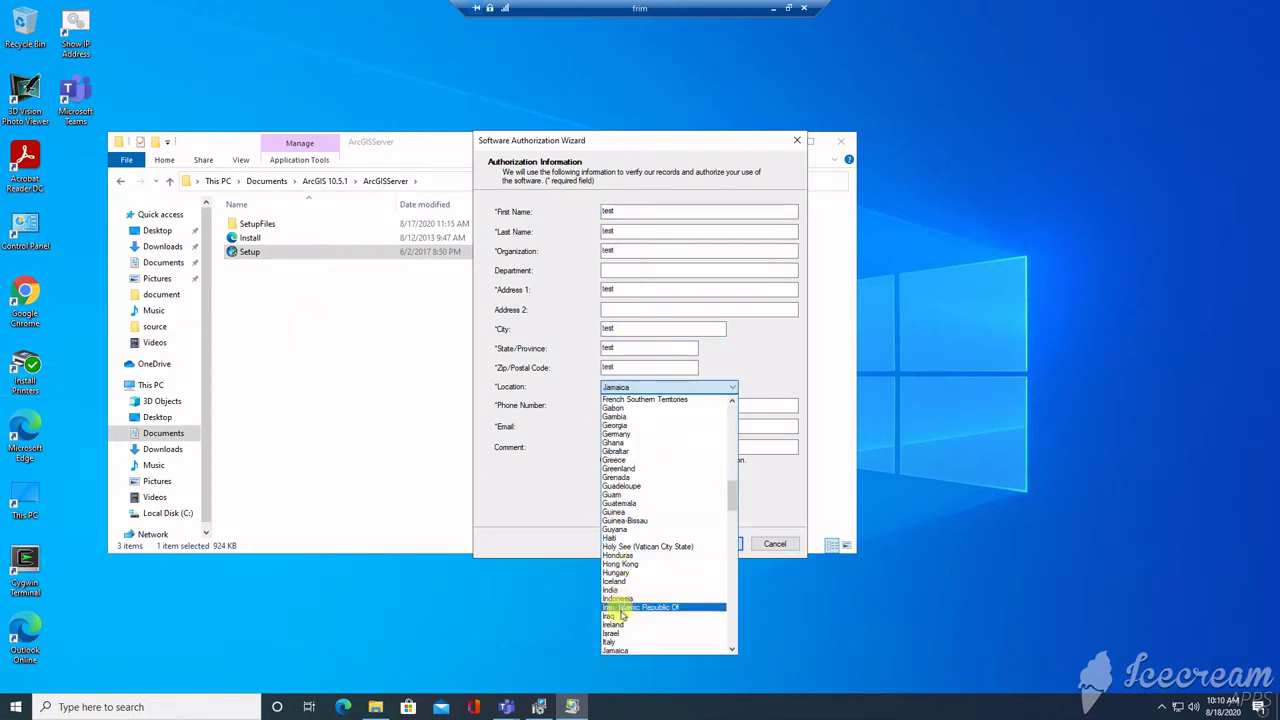
{"action": "left_click", "coordinate": [612, 648]}
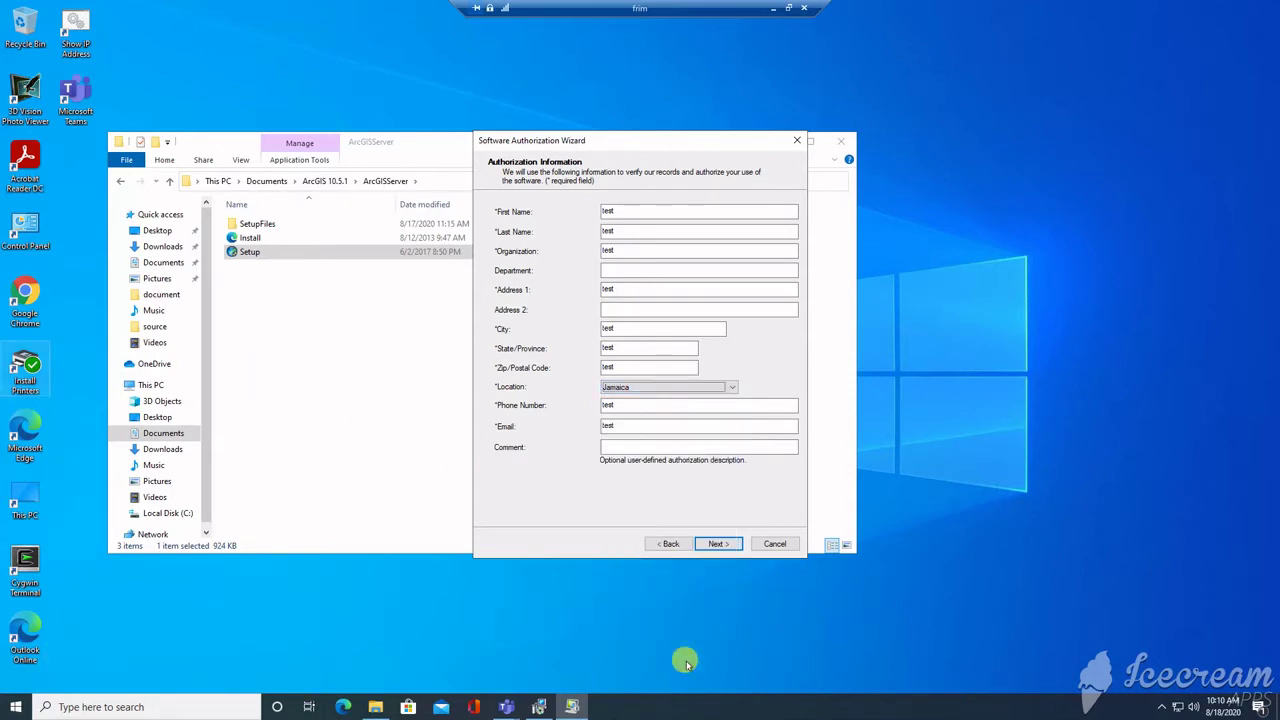
Step: Set City/Town Government and Agriculture, enter the authorization number, and authorize without extensions
{"action": "left_click", "coordinate": [718, 543]}
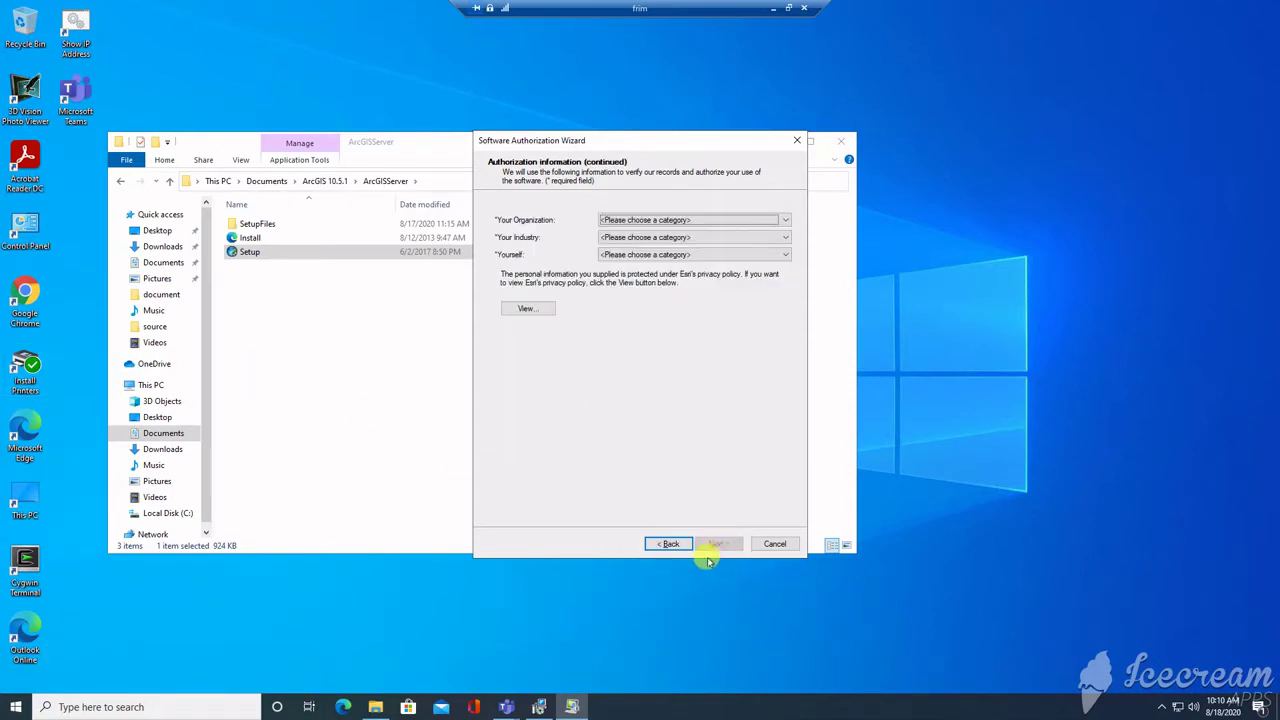
{"action": "left_click", "coordinate": [778, 219]}
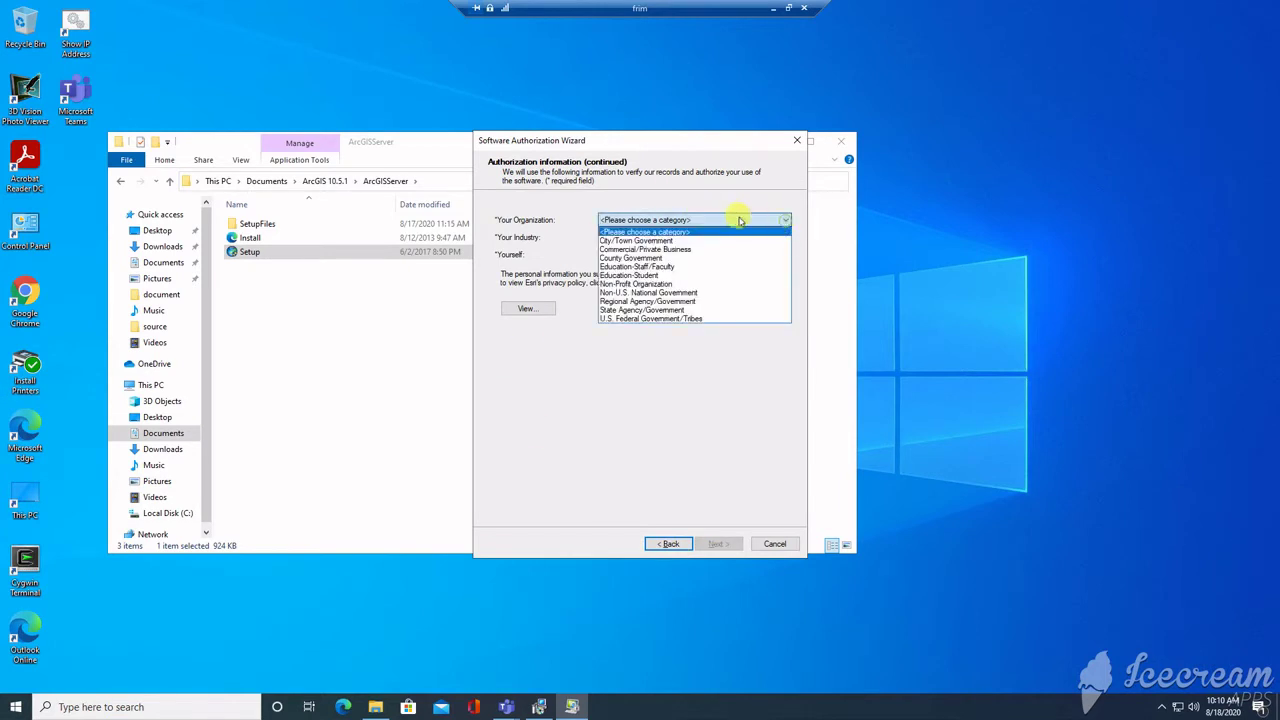
{"action": "left_click", "coordinate": [636, 240]}
{"action": "left_click", "coordinate": [662, 237]}
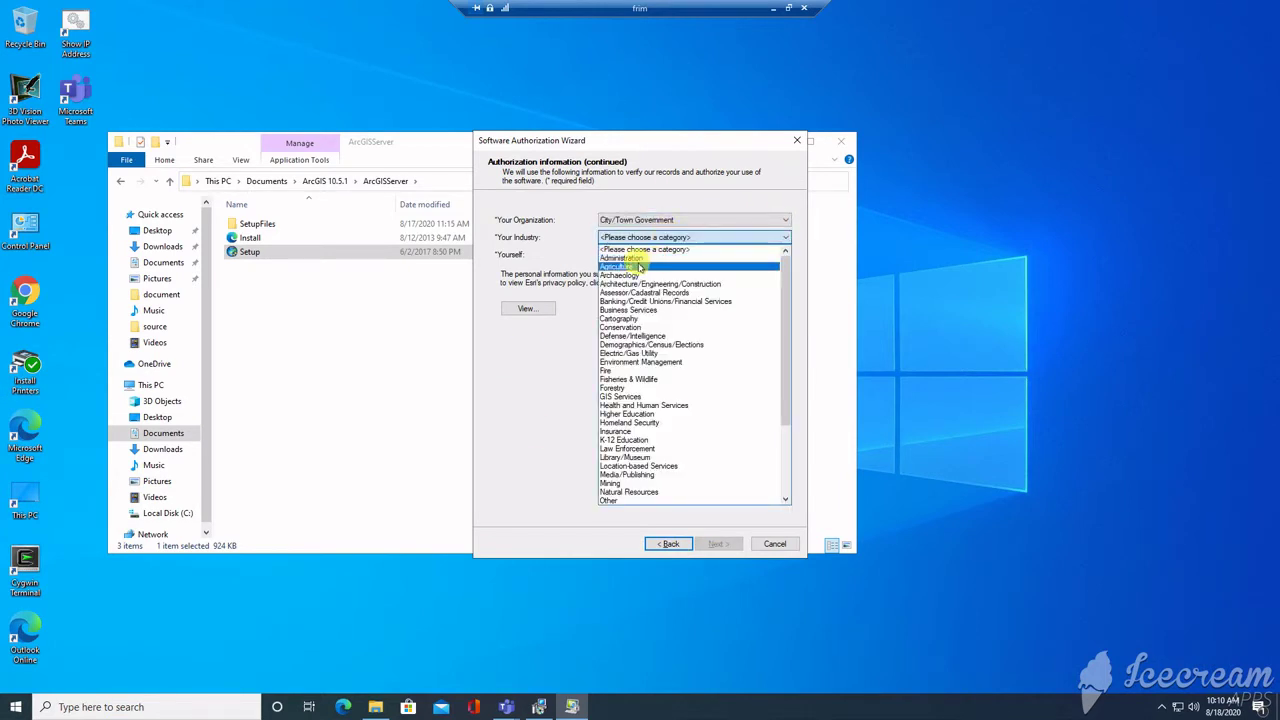
{"action": "left_click", "coordinate": [645, 266]}
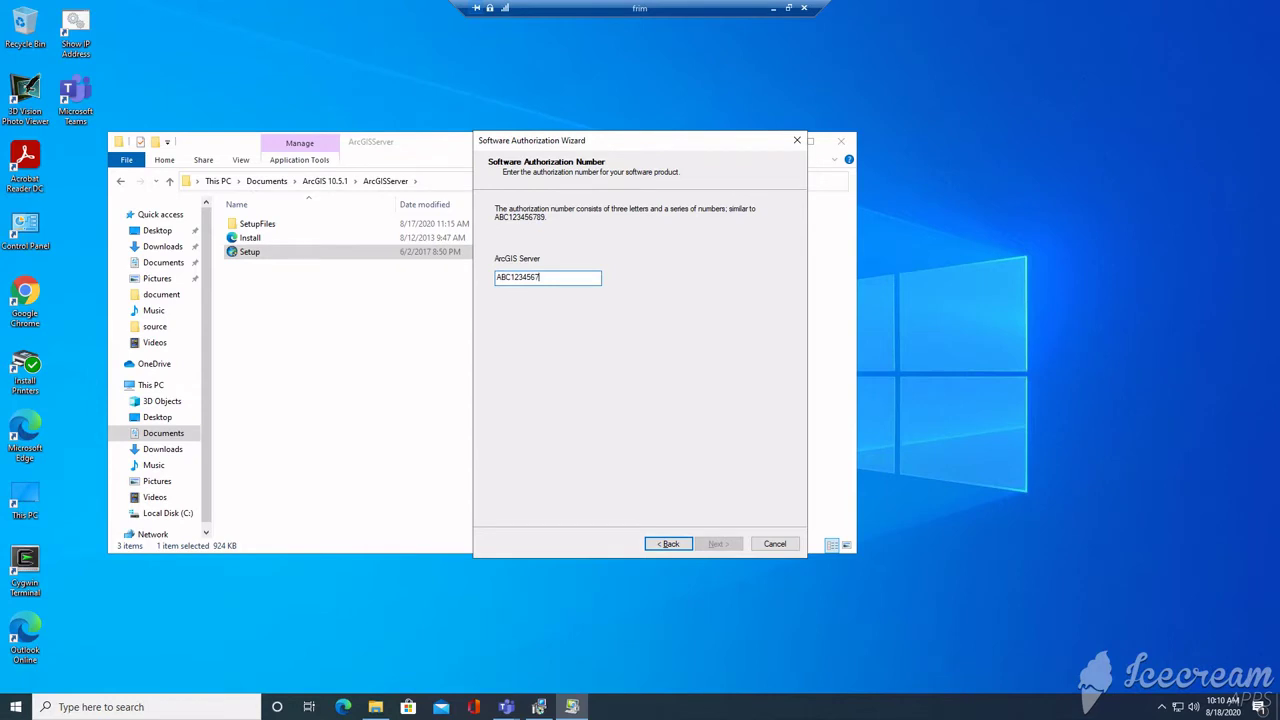
{"action": "type", "text": "89"}
{"action": "left_click", "coordinate": [722, 543]}
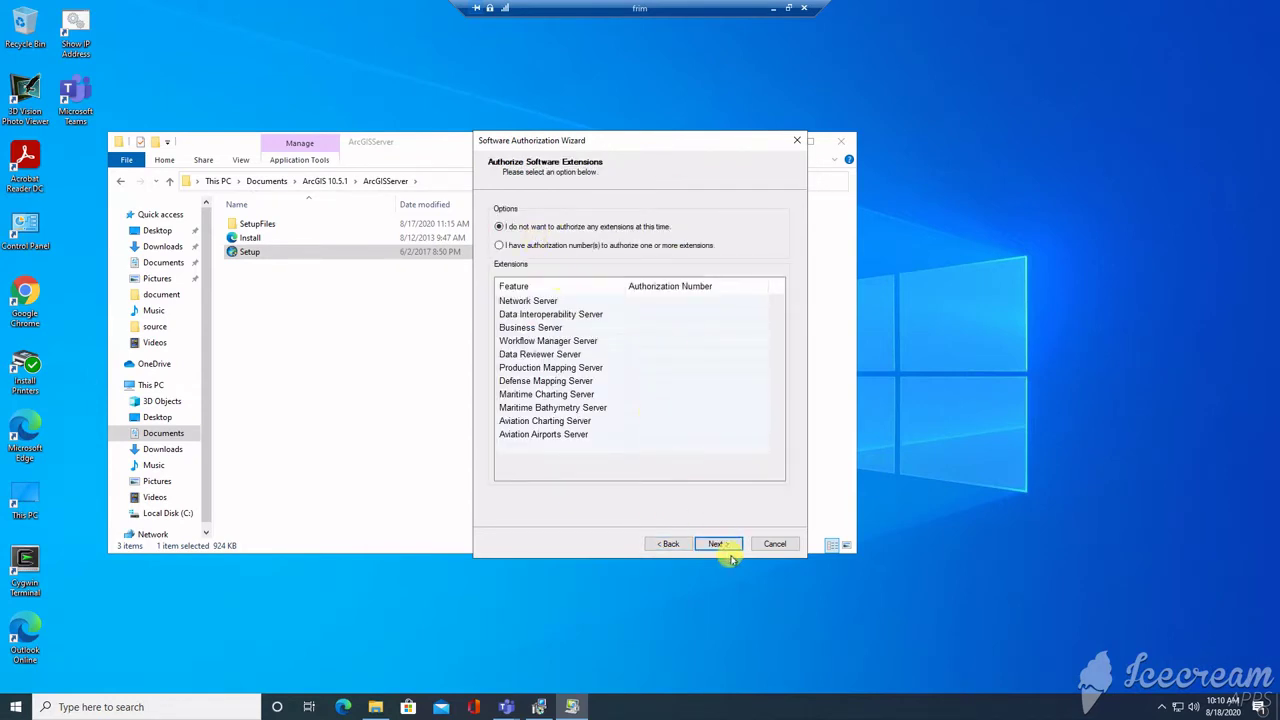
{"action": "left_click", "coordinate": [722, 543]}
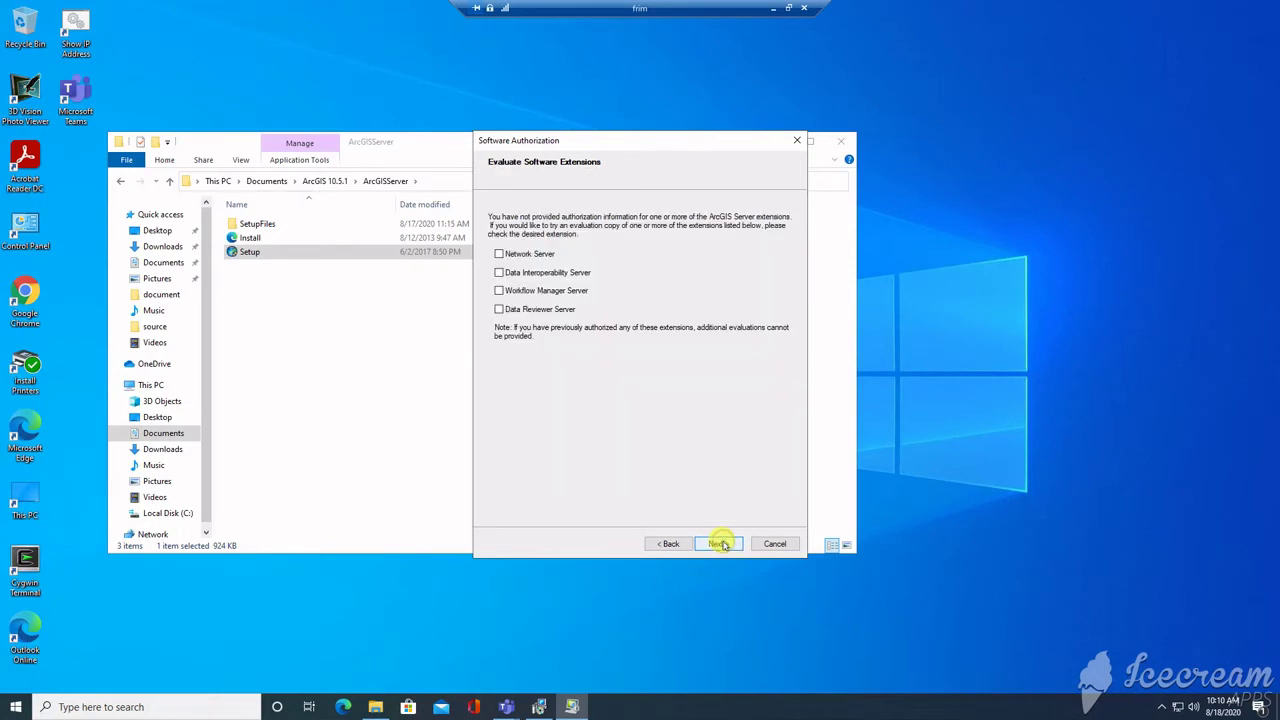
{"action": "left_click", "coordinate": [716, 544]}
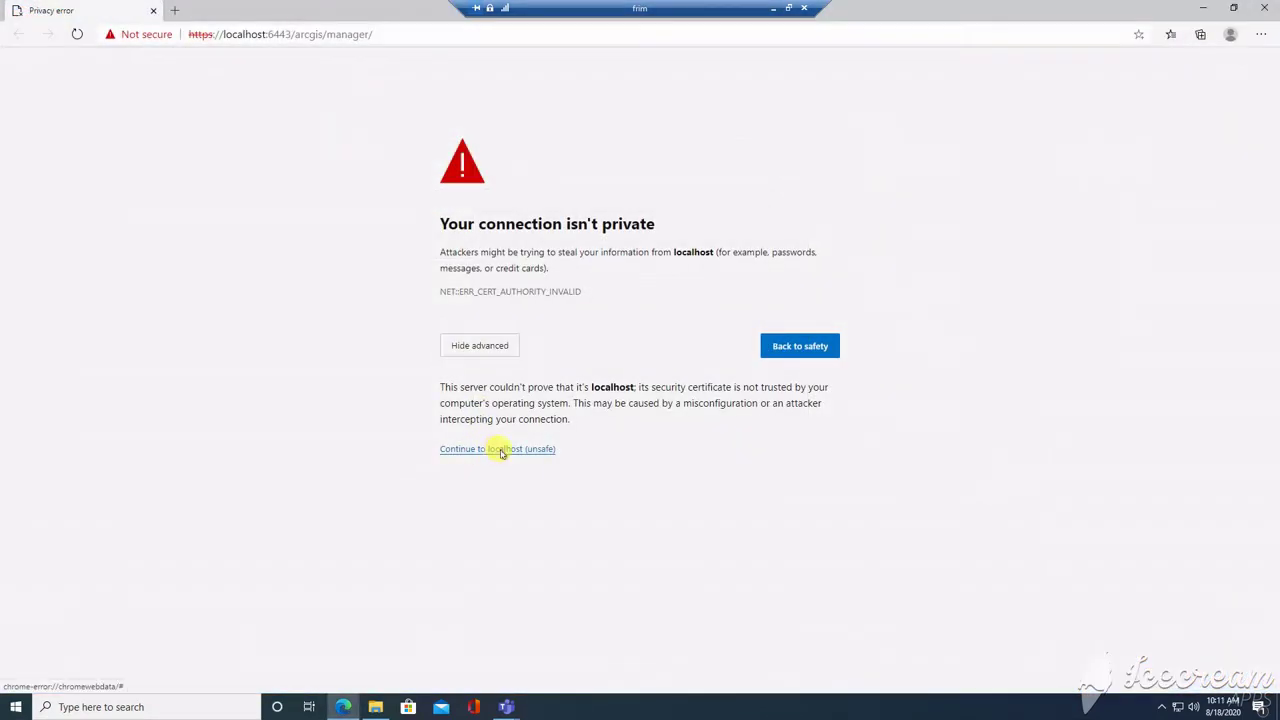
Step: Bypass the certificate warning, create a new site with an admin password, and keep default directories
{"action": "left_click", "coordinate": [500, 450]}
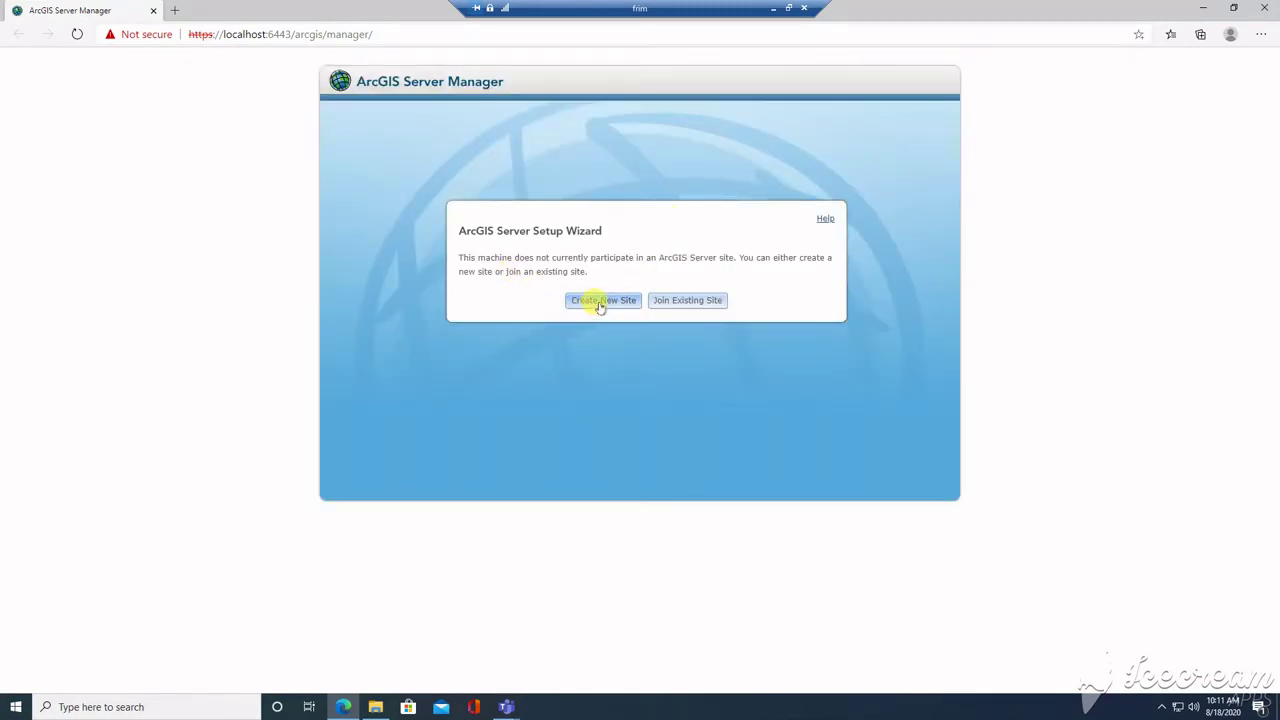
{"action": "left_click", "coordinate": [600, 302]}
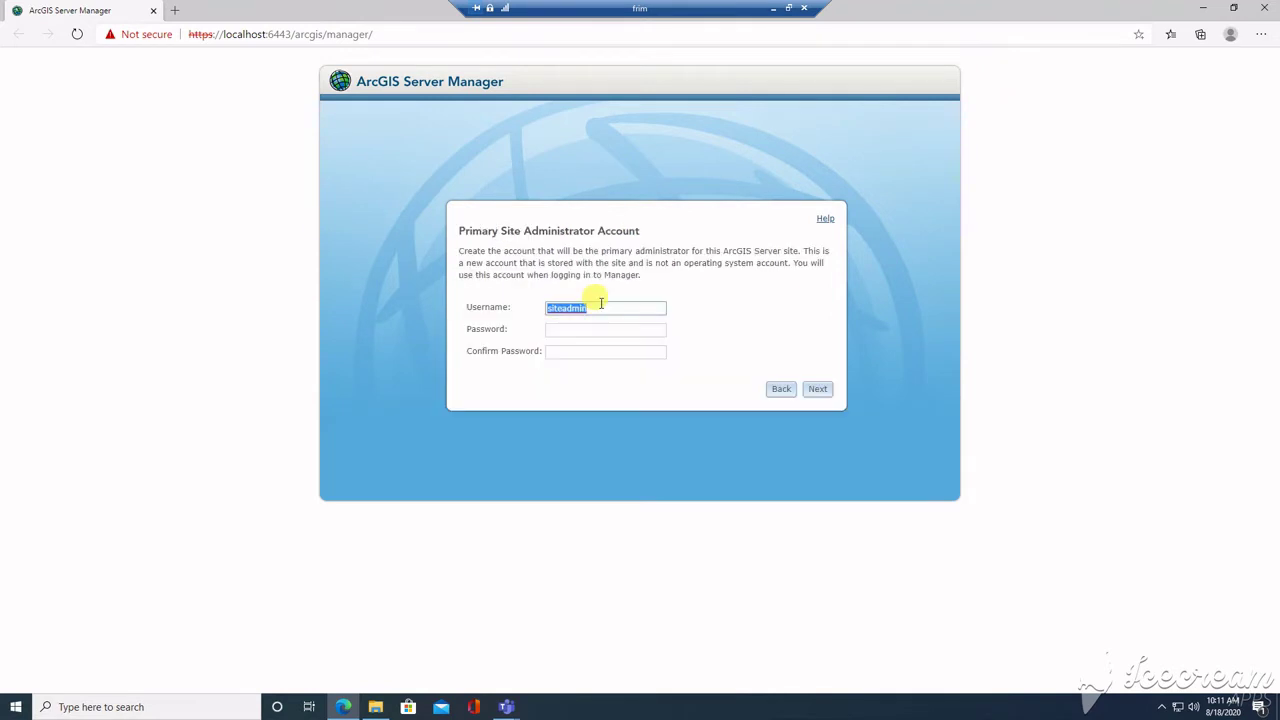
{"action": "left_click", "coordinate": [570, 329]}
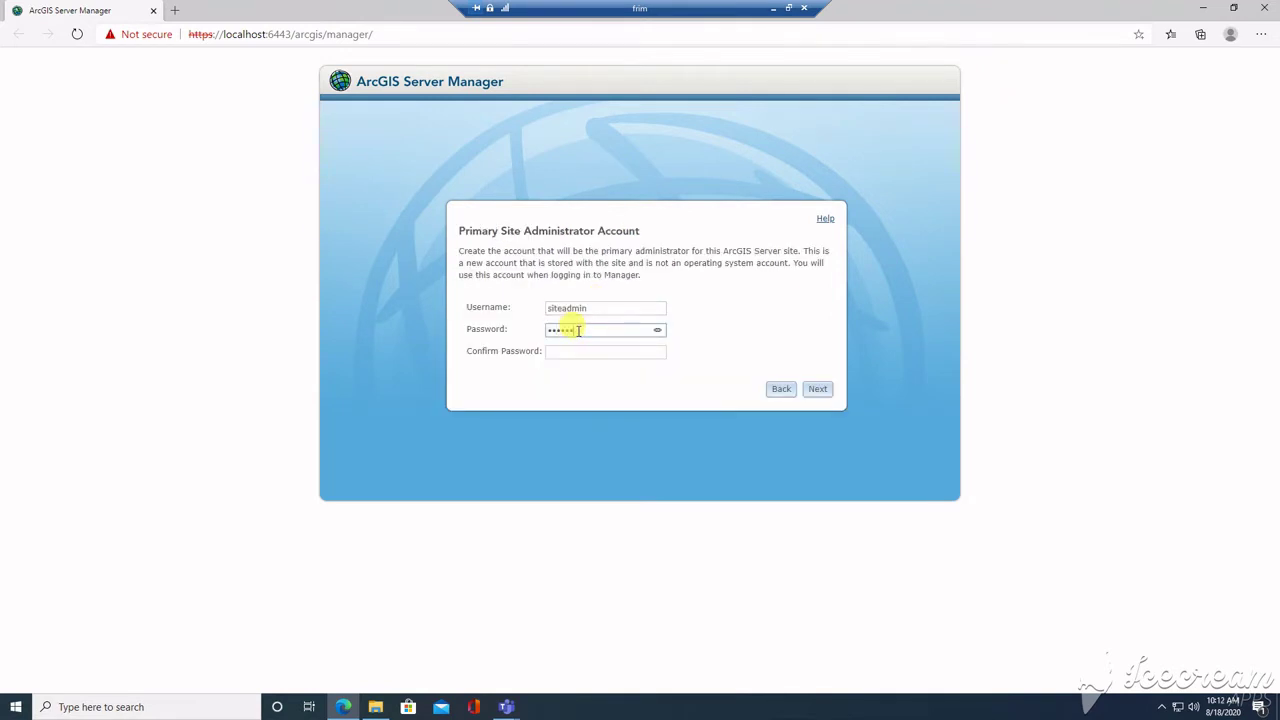
{"action": "key", "text": "Tab"}
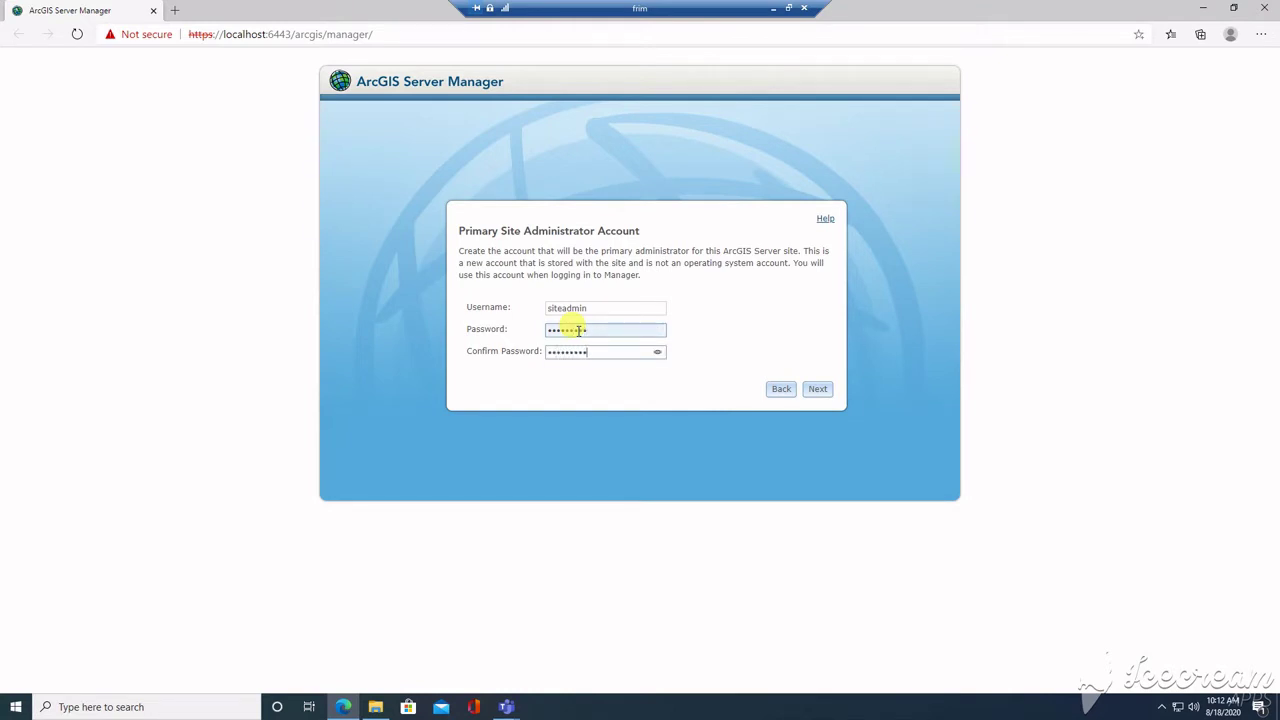
{"action": "left_click", "coordinate": [818, 391]}
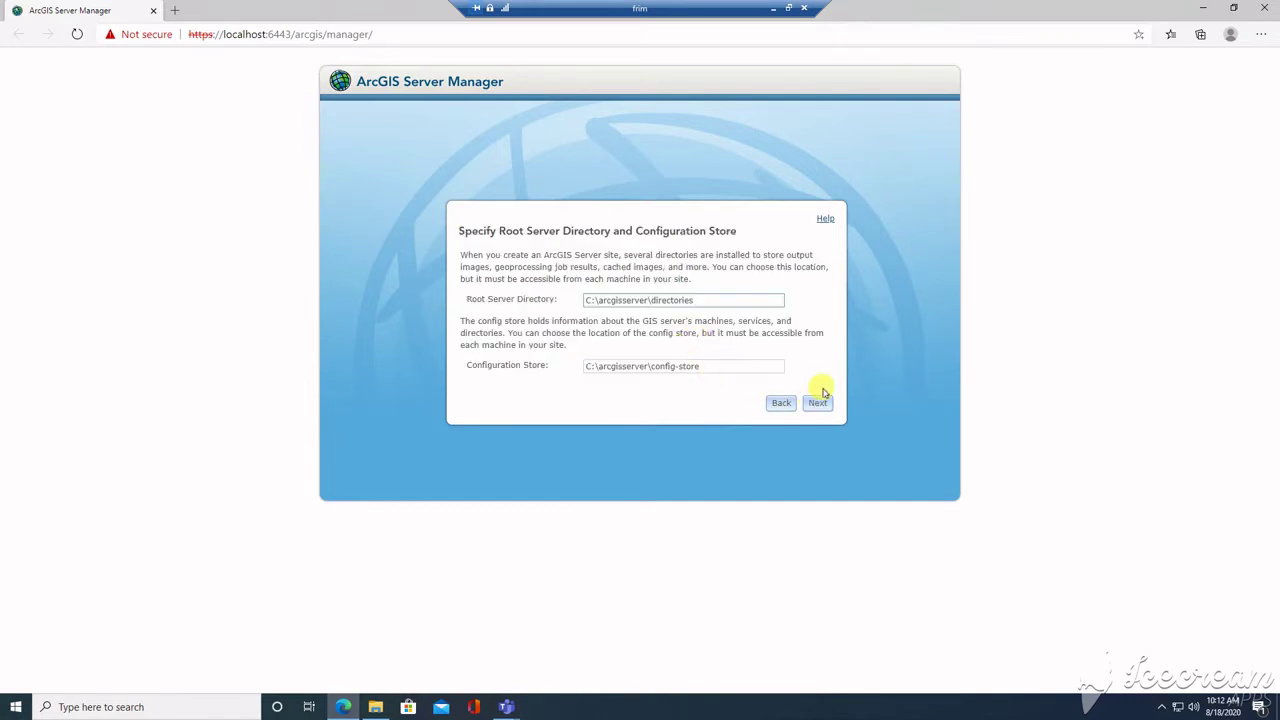
{"action": "left_click", "coordinate": [818, 404]}
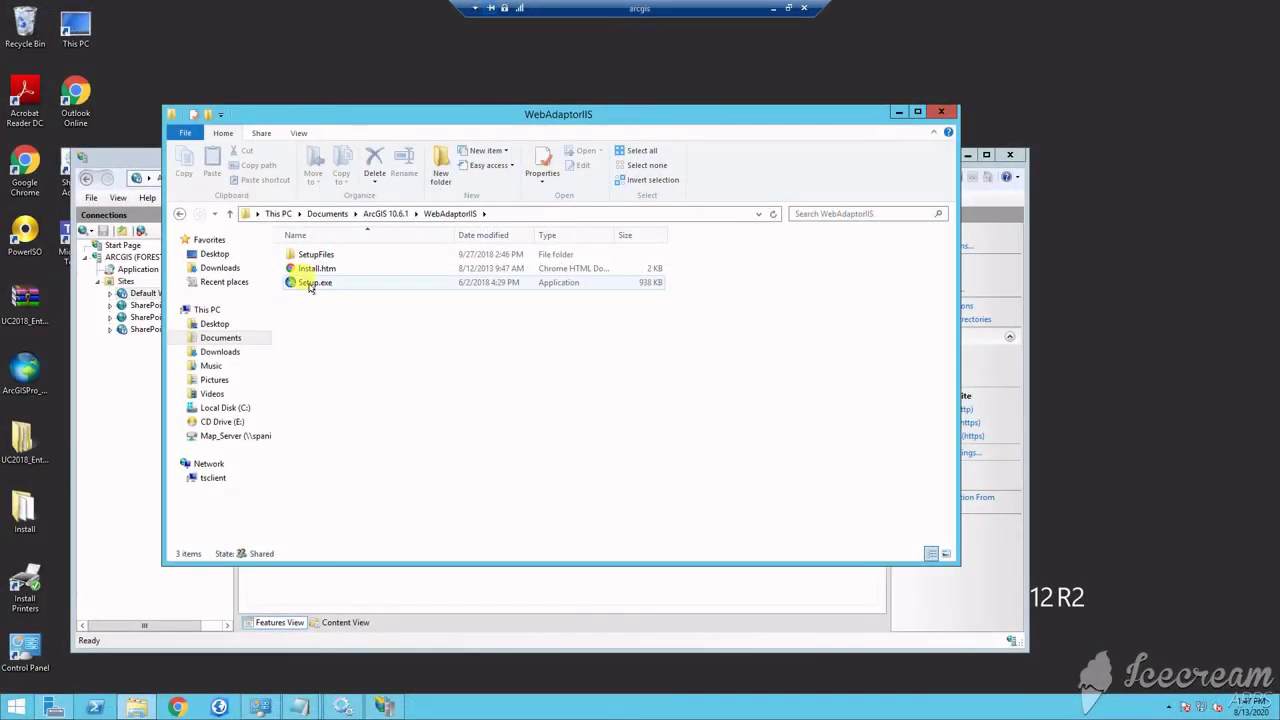
Step: Launch the Web Adaptor (IIS) 10.6.1 setup and accept the master agreement
{"action": "left_click", "coordinate": [312, 284]}
{"action": "double_click", "coordinate": [312, 284]}
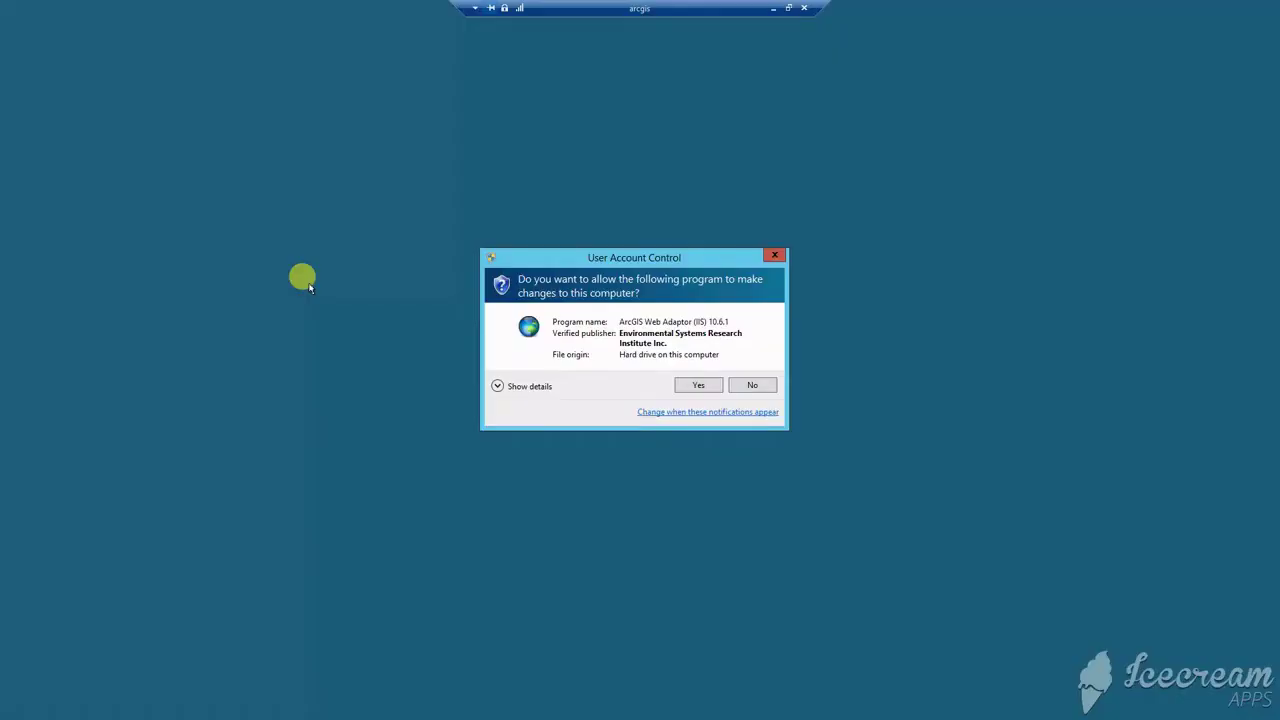
{"action": "left_click", "coordinate": [699, 384]}
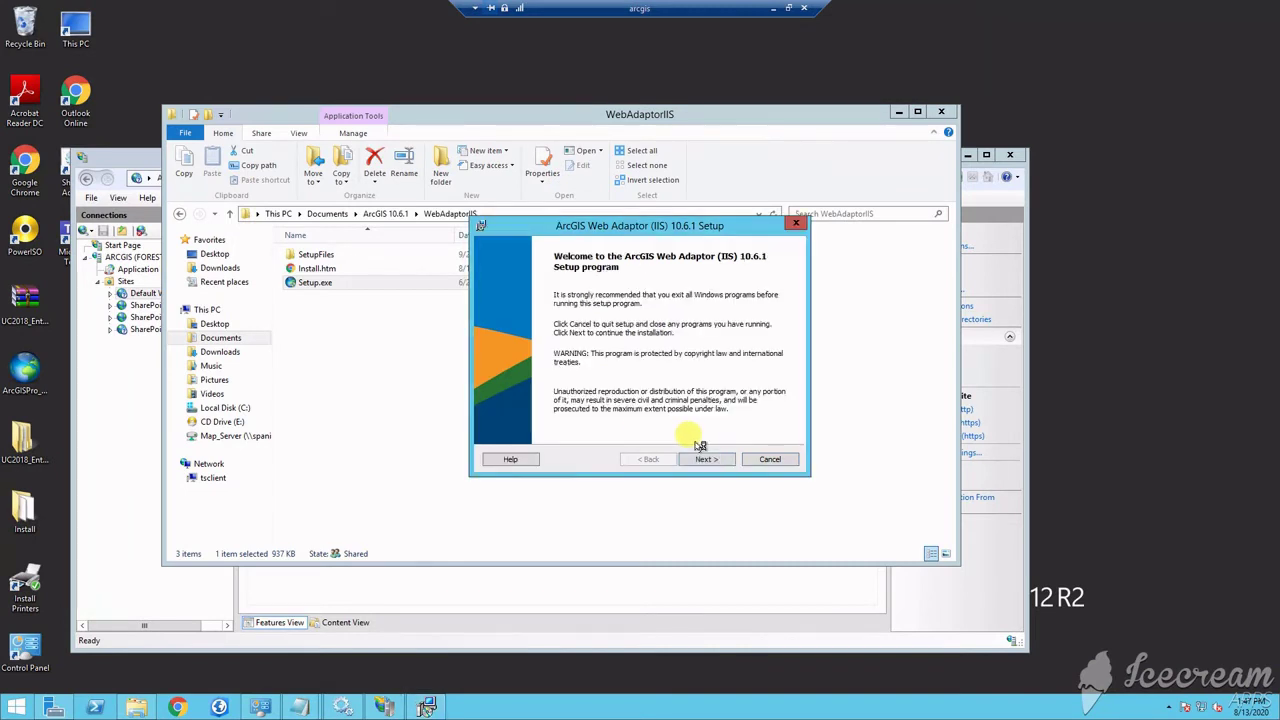
{"action": "left_click", "coordinate": [716, 459]}
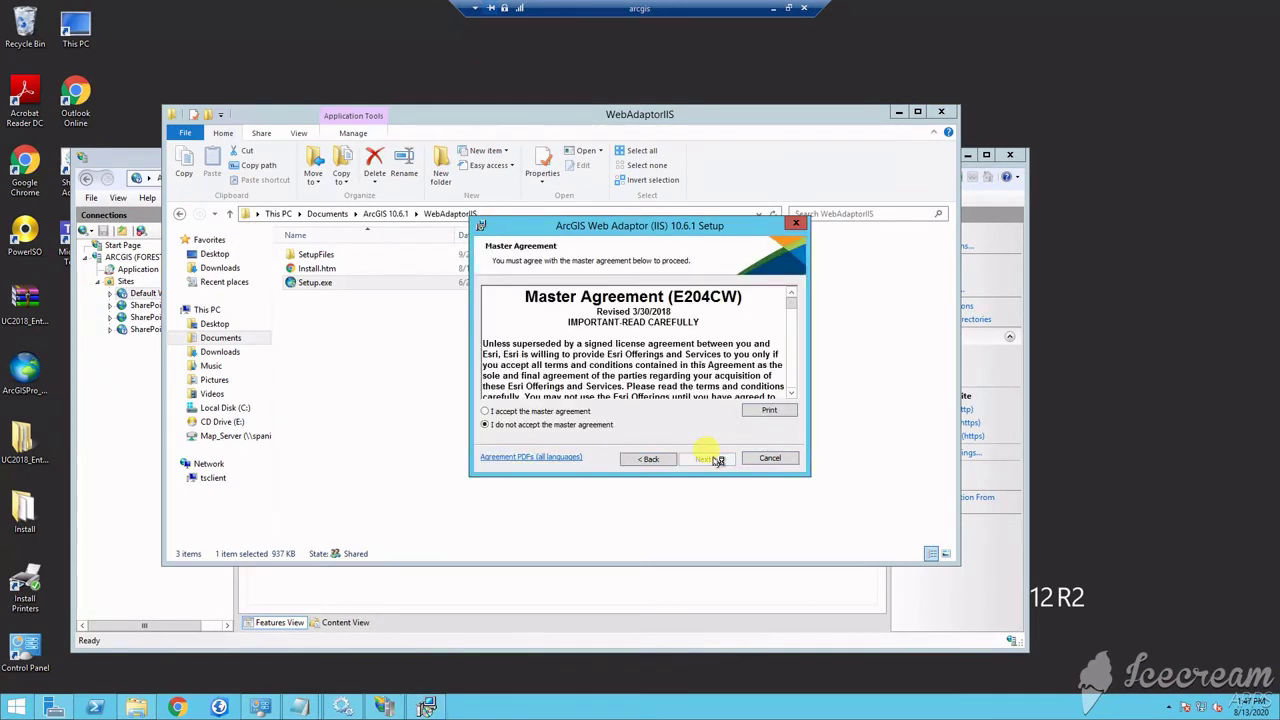
{"action": "left_click", "coordinate": [488, 411]}
{"action": "left_click", "coordinate": [711, 459]}
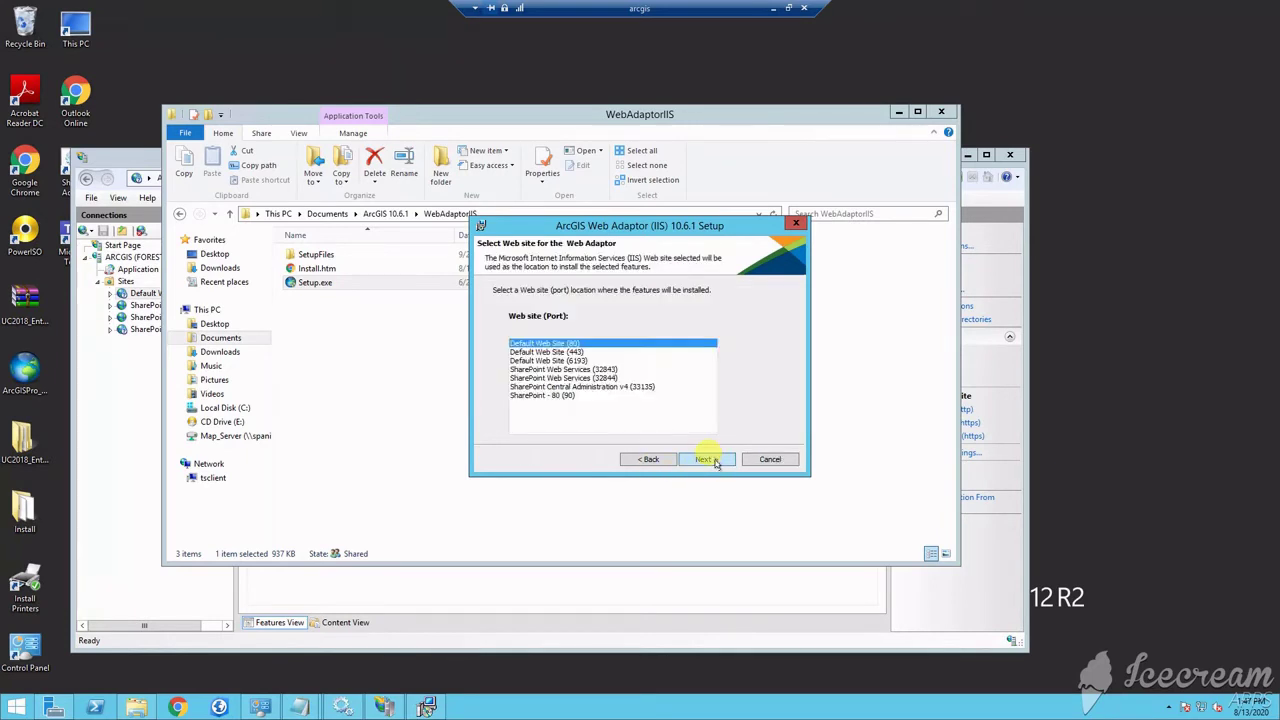
Step: Install the Web Adaptor named arcgis3 on Default Web Site (80)
{"action": "left_click", "coordinate": [556, 343]}
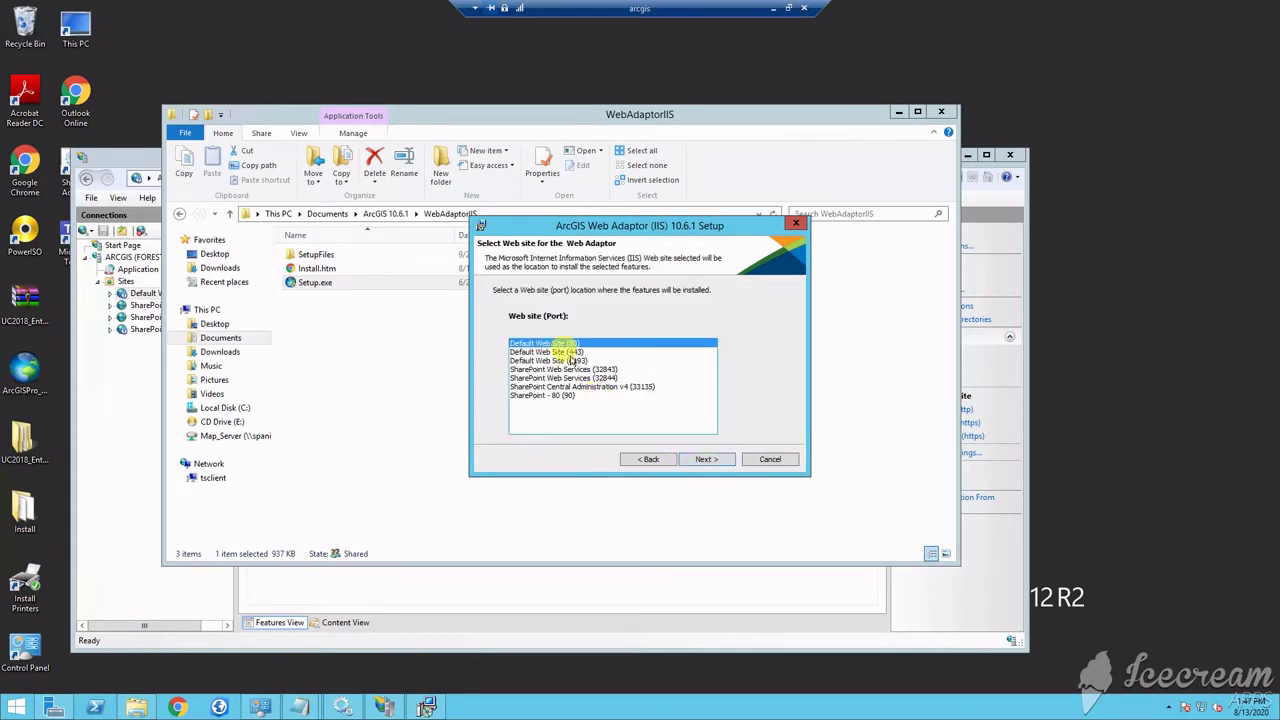
{"action": "left_click", "coordinate": [703, 459]}
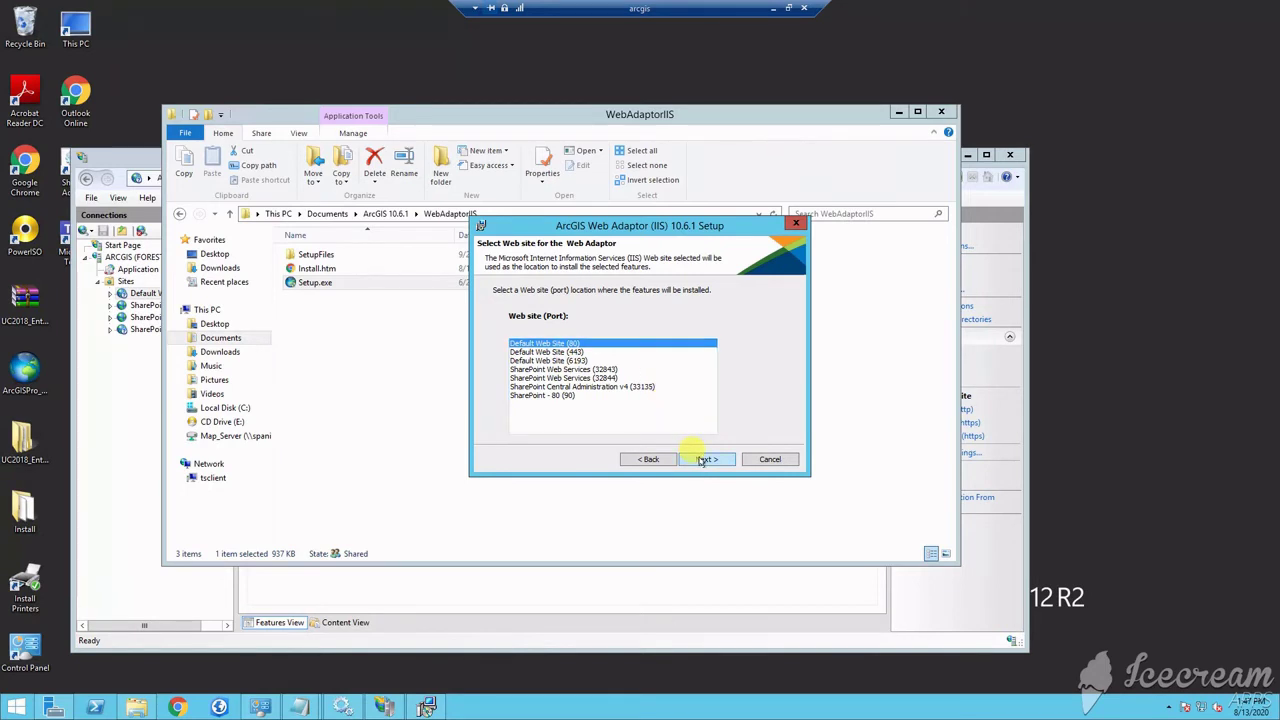
{"action": "left_click", "coordinate": [560, 352]}
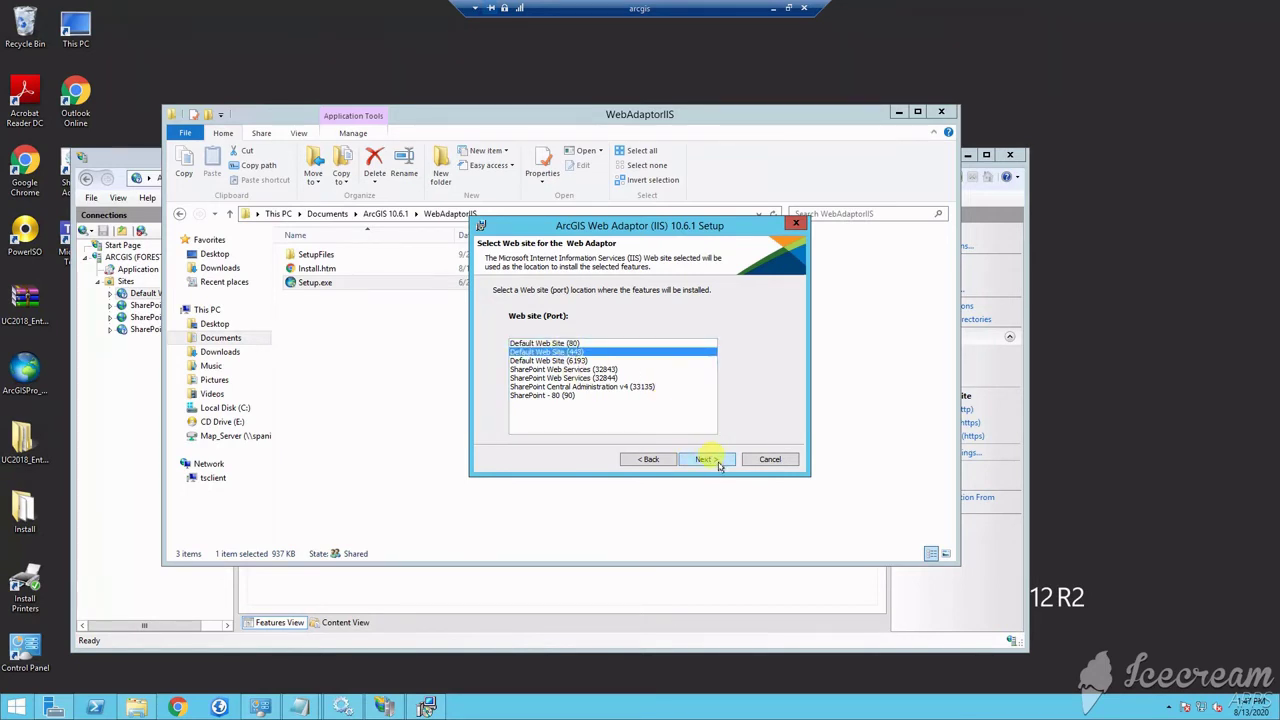
{"action": "left_click", "coordinate": [615, 343]}
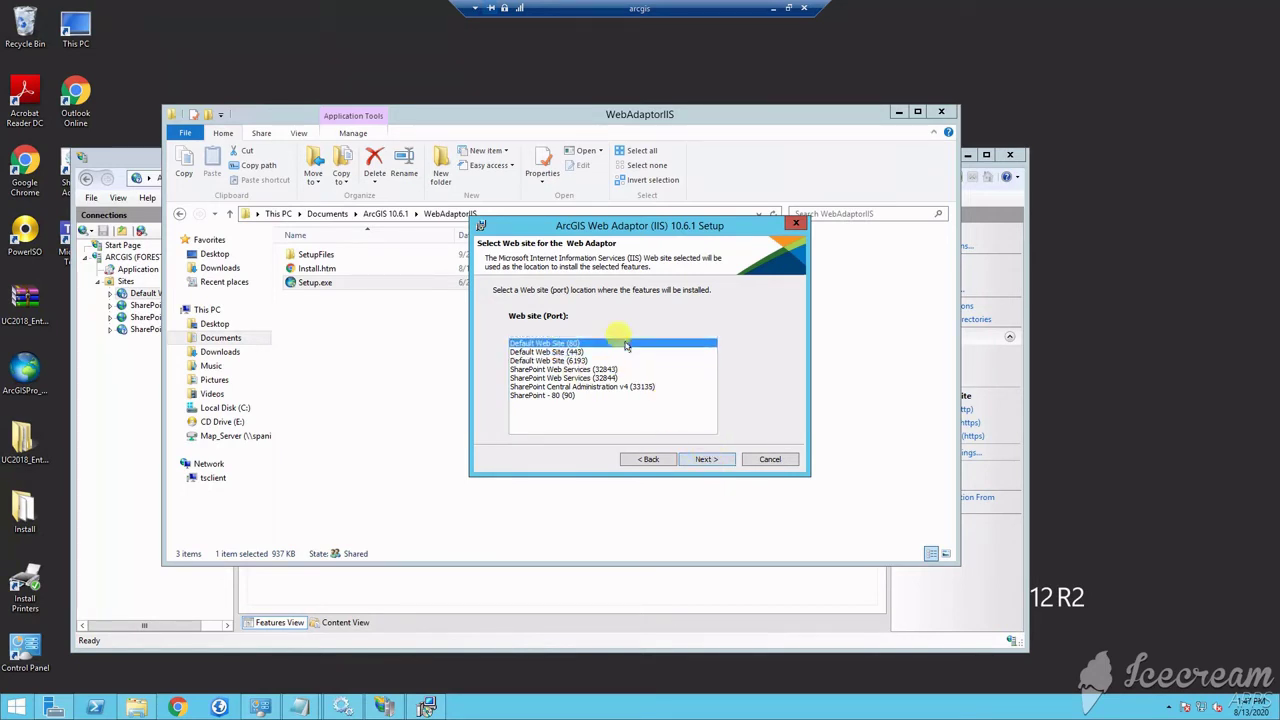
{"action": "left_click", "coordinate": [716, 460]}
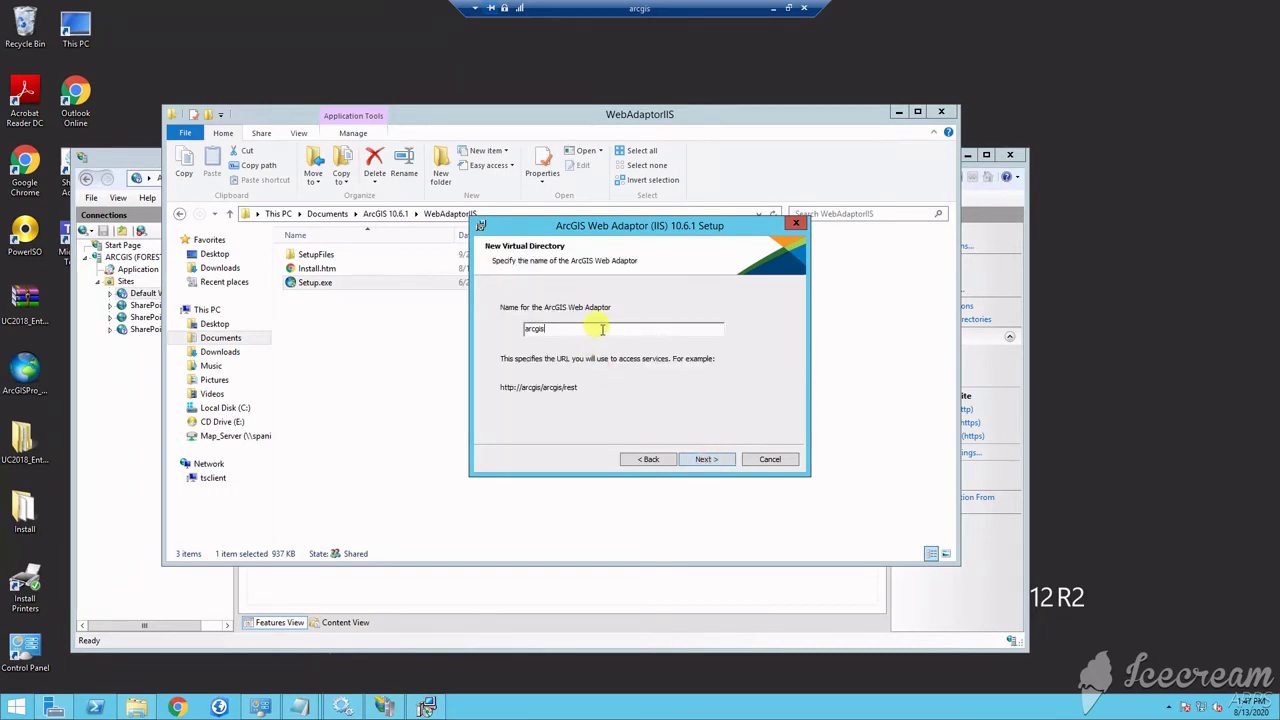
{"action": "type", "text": "3"}
{"action": "left_click", "coordinate": [719, 461]}
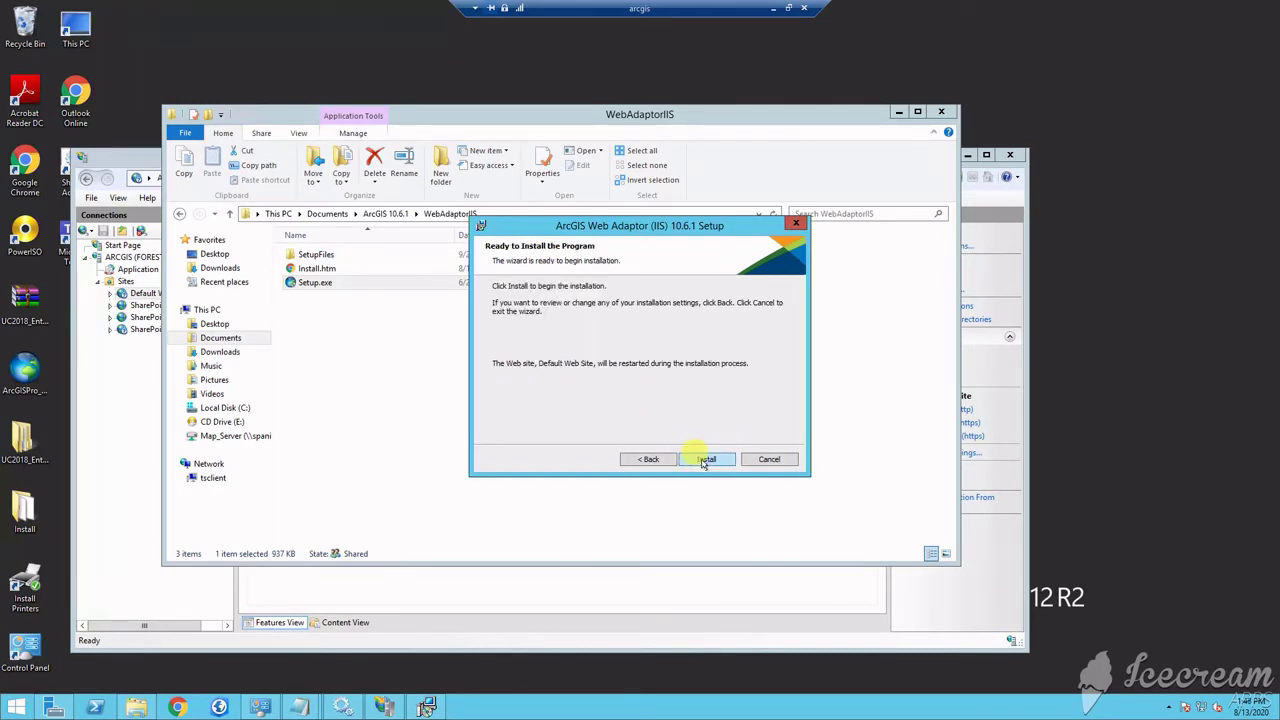
{"action": "left_click", "coordinate": [707, 462]}
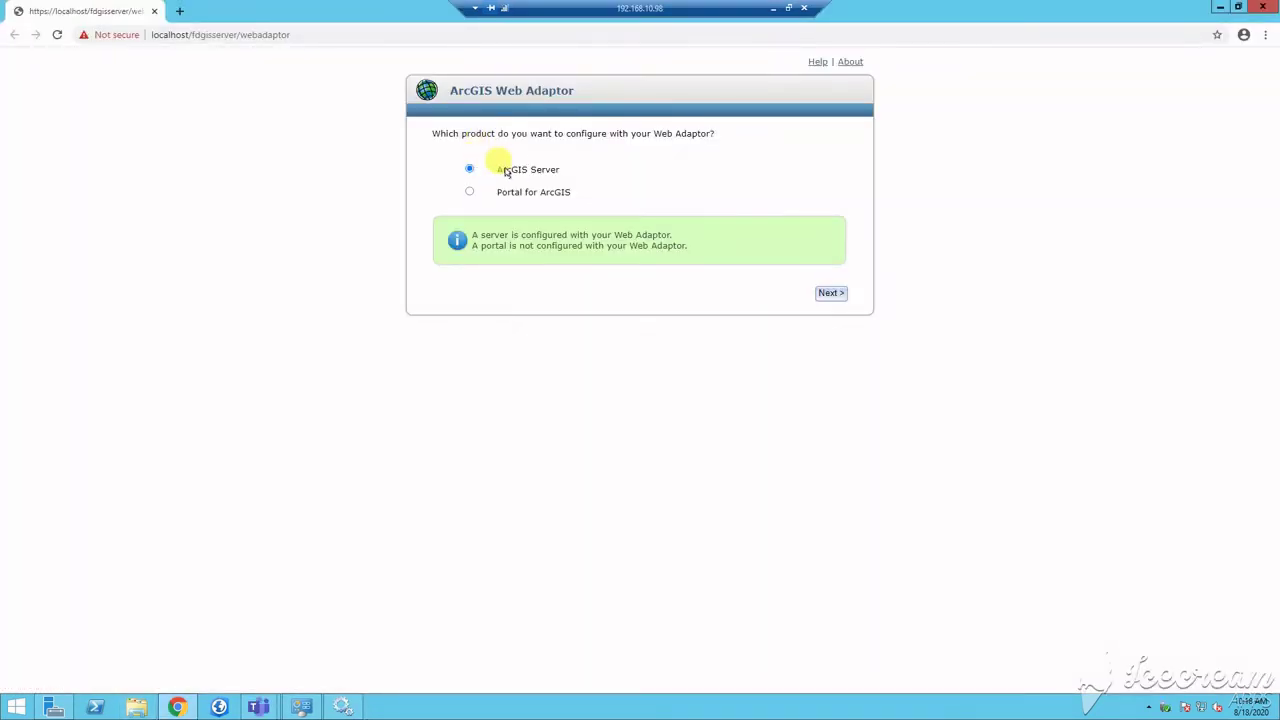
{"action": "left_click", "coordinate": [828, 293]}
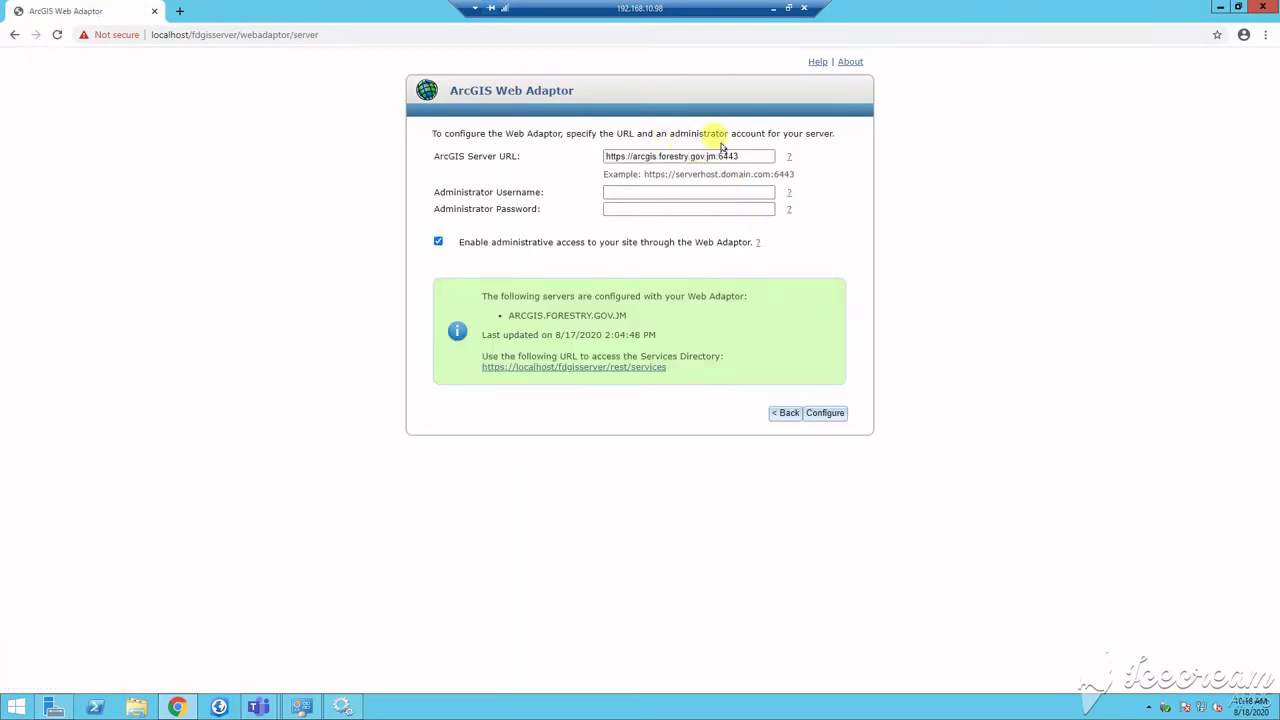
{"action": "left_click_drag", "start_coordinate": [750, 157], "coordinate": [612, 157]}
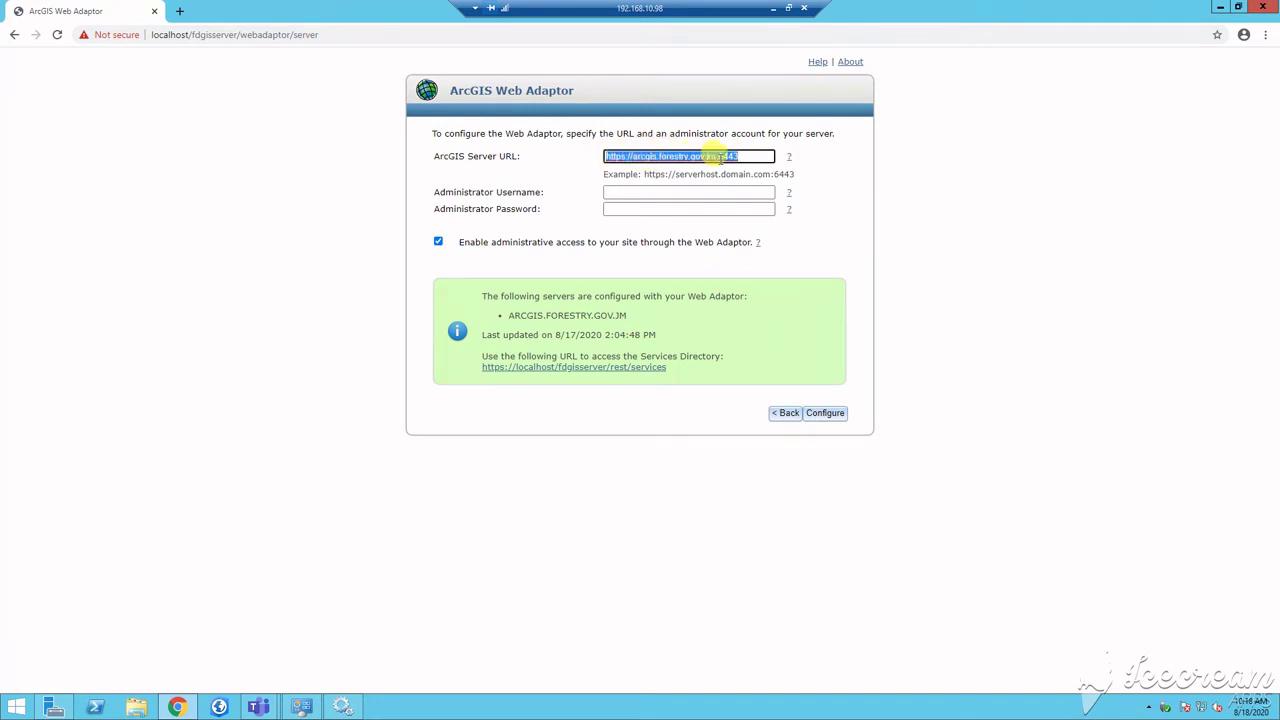
{"action": "left_click", "coordinate": [652, 193]}
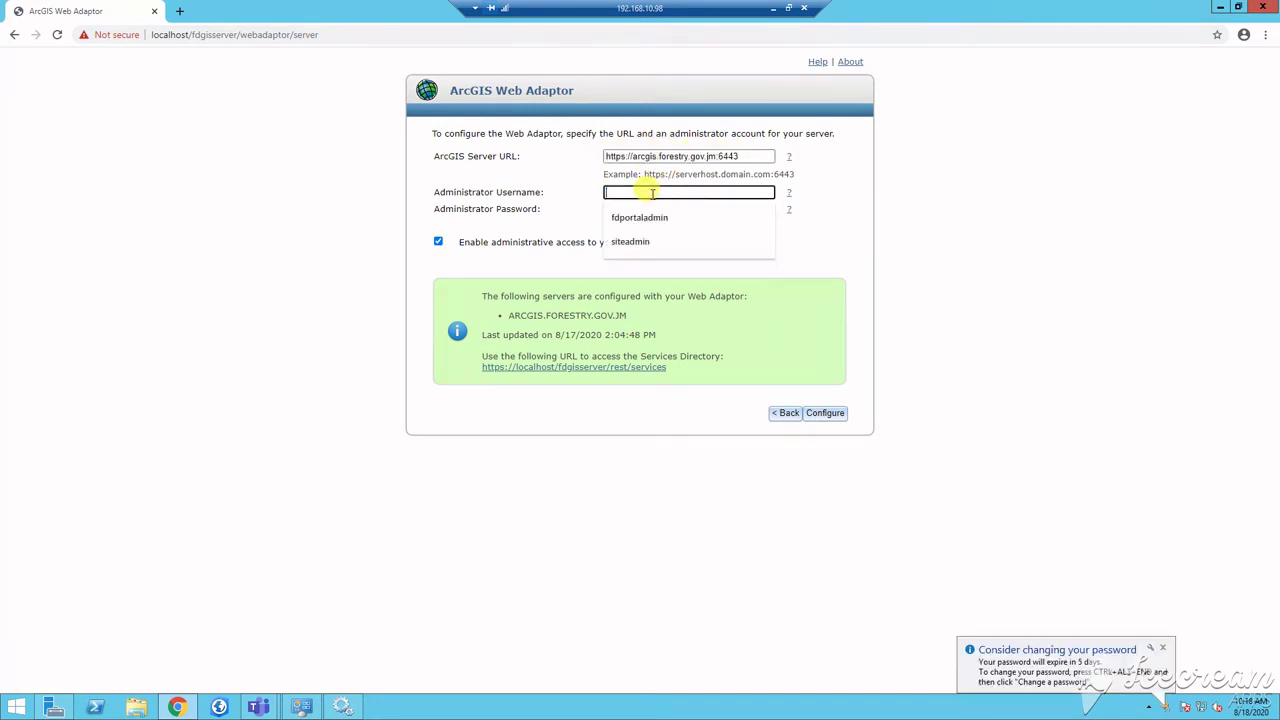
{"action": "type", "text": "SITE"}
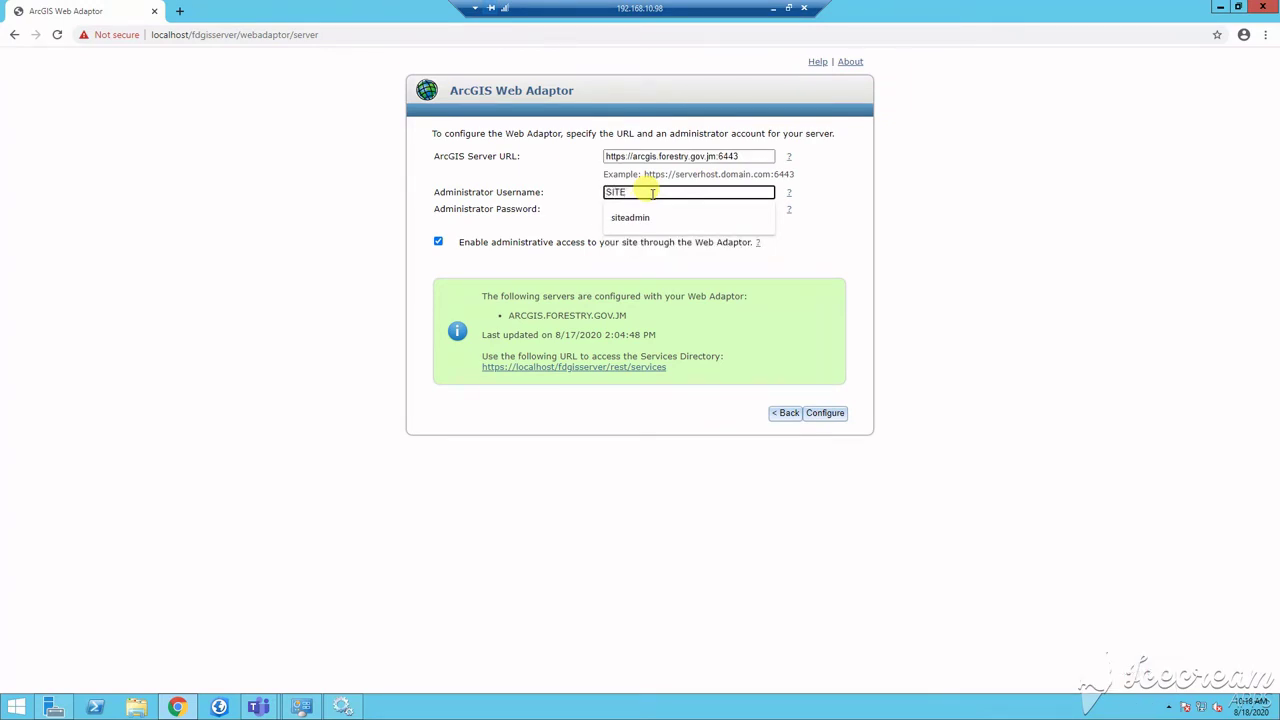
{"action": "left_click", "coordinate": [650, 214]}
{"action": "left_click", "coordinate": [654, 210]}
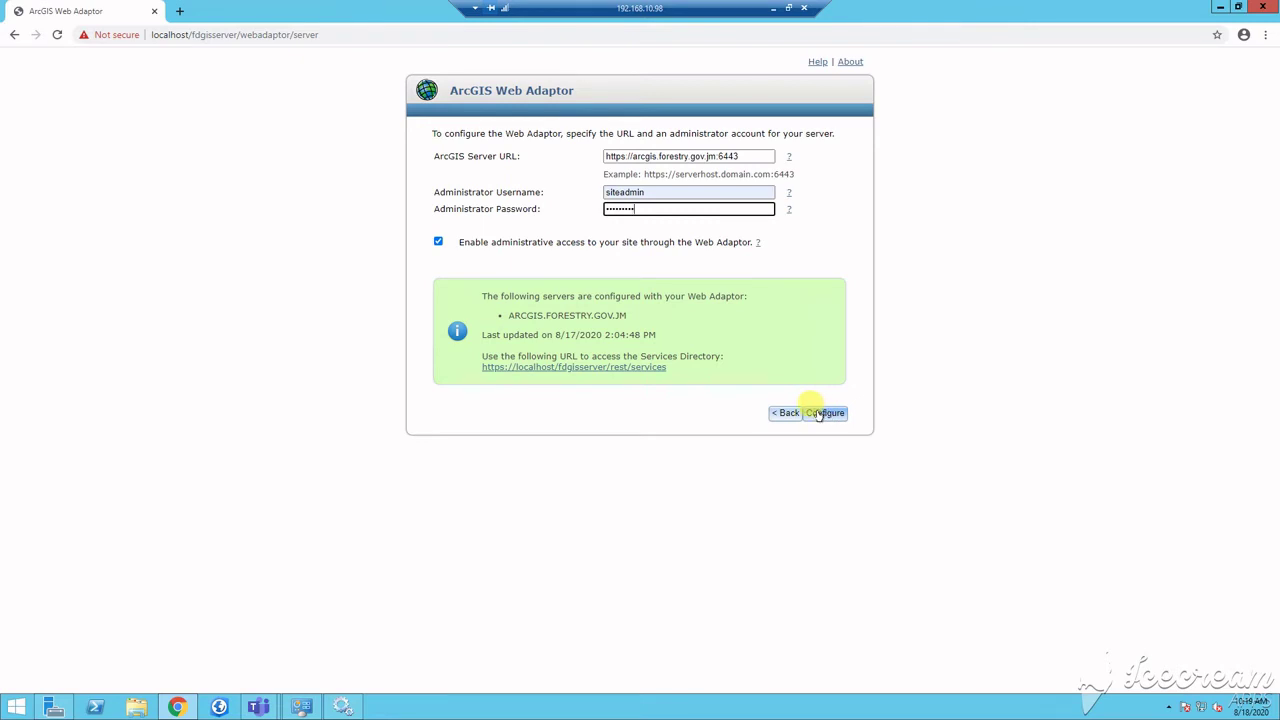
{"action": "left_click", "coordinate": [815, 415]}
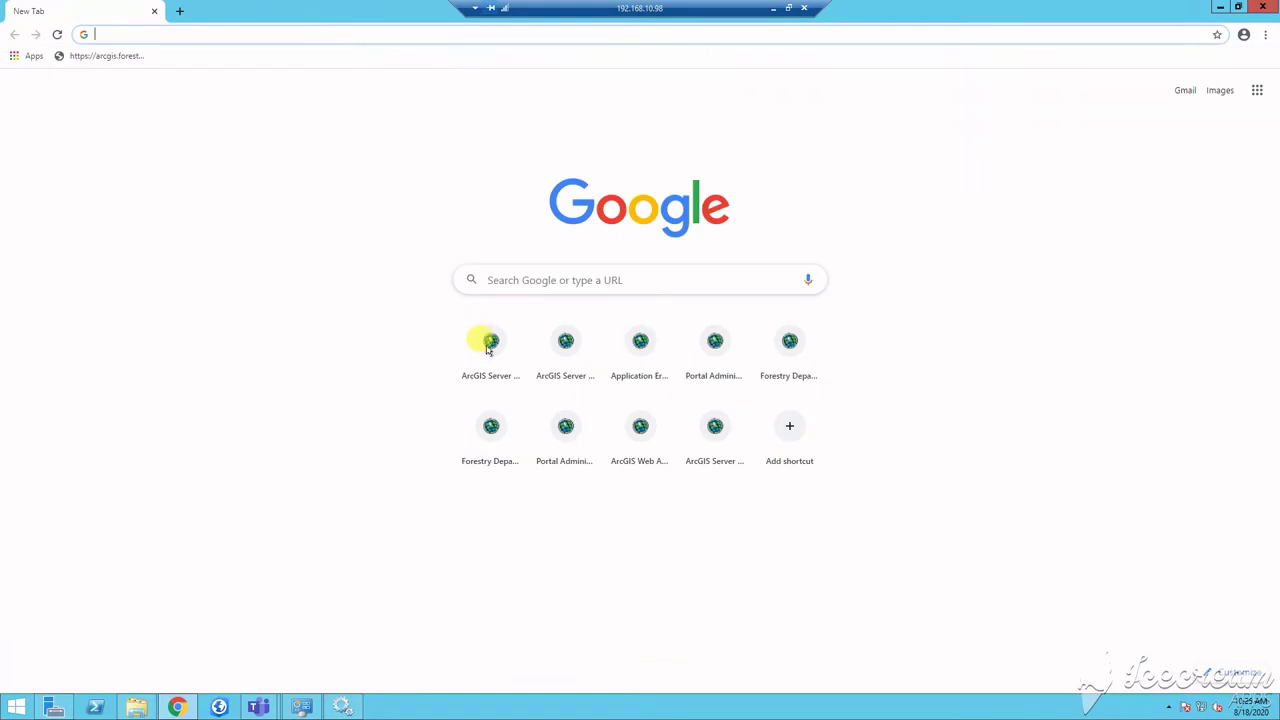
Step: Load the admin page at arcgis.forestry.gov.jm:6443 instead of localhost, bypassing the certificate warning
{"action": "left_click", "coordinate": [489, 340]}
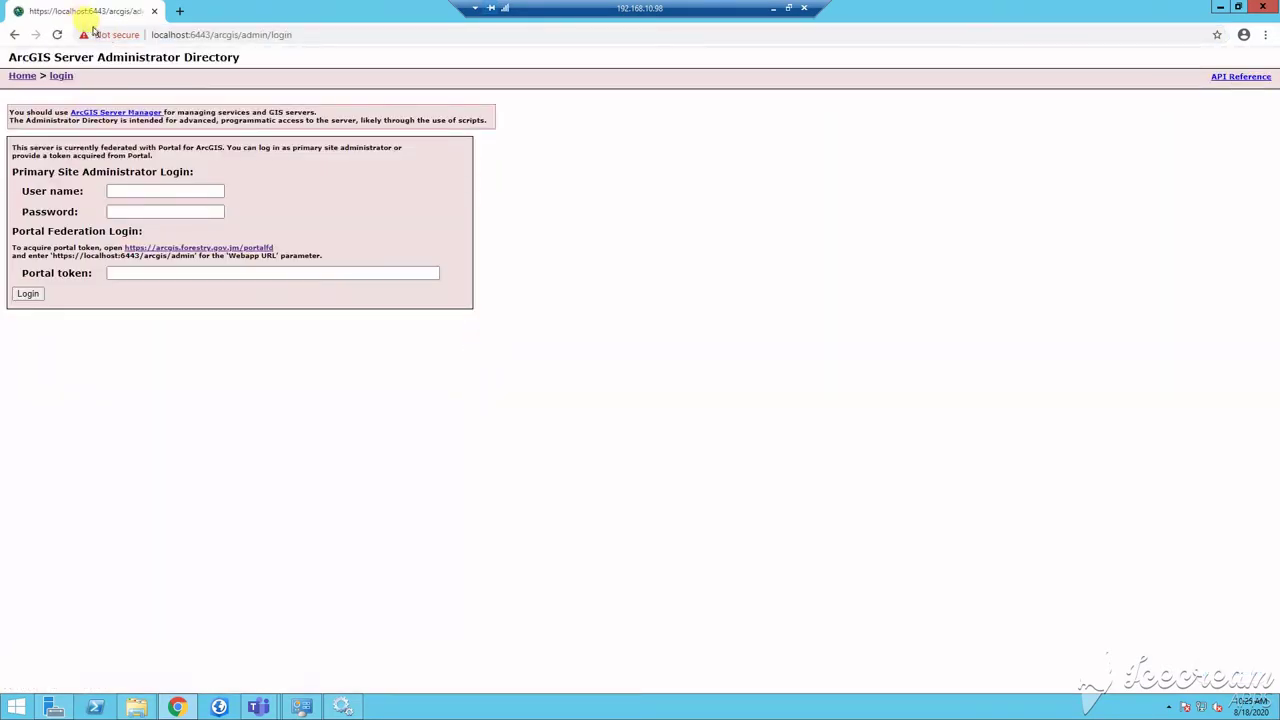
{"action": "double_click", "coordinate": [200, 36]}
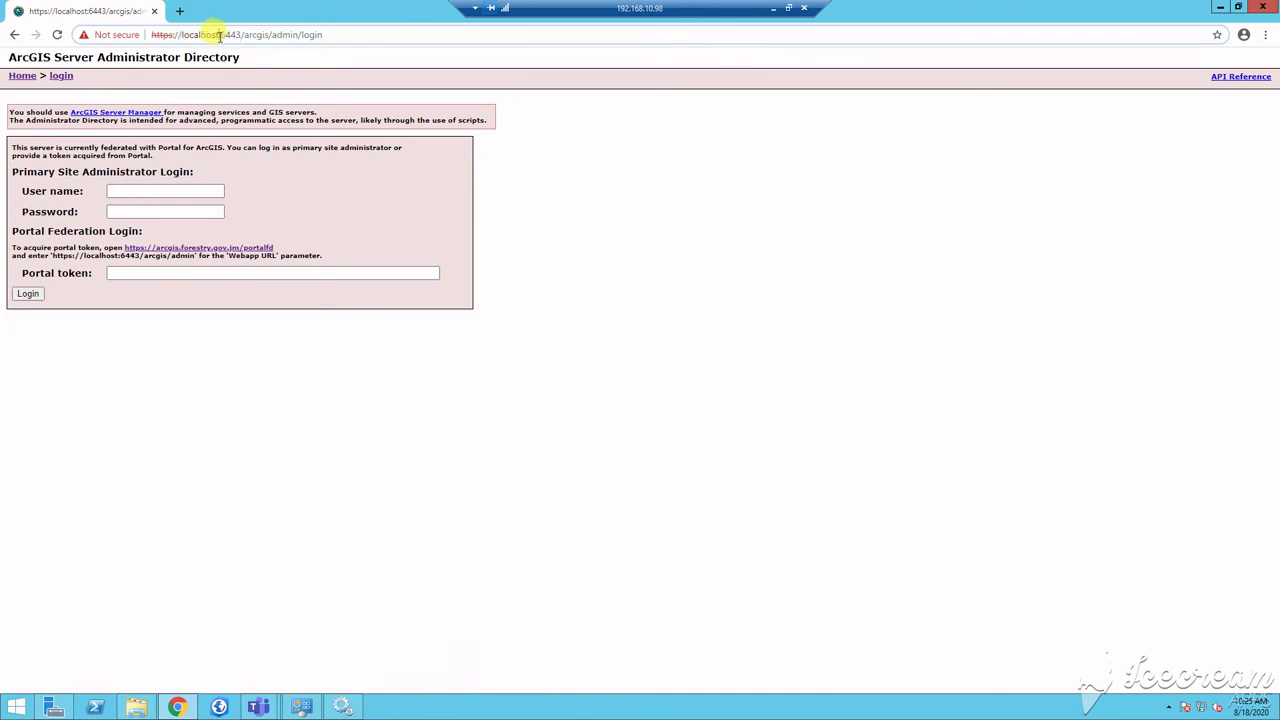
{"action": "double_click", "coordinate": [186, 36]}
{"action": "type", "text": "arcgis"}
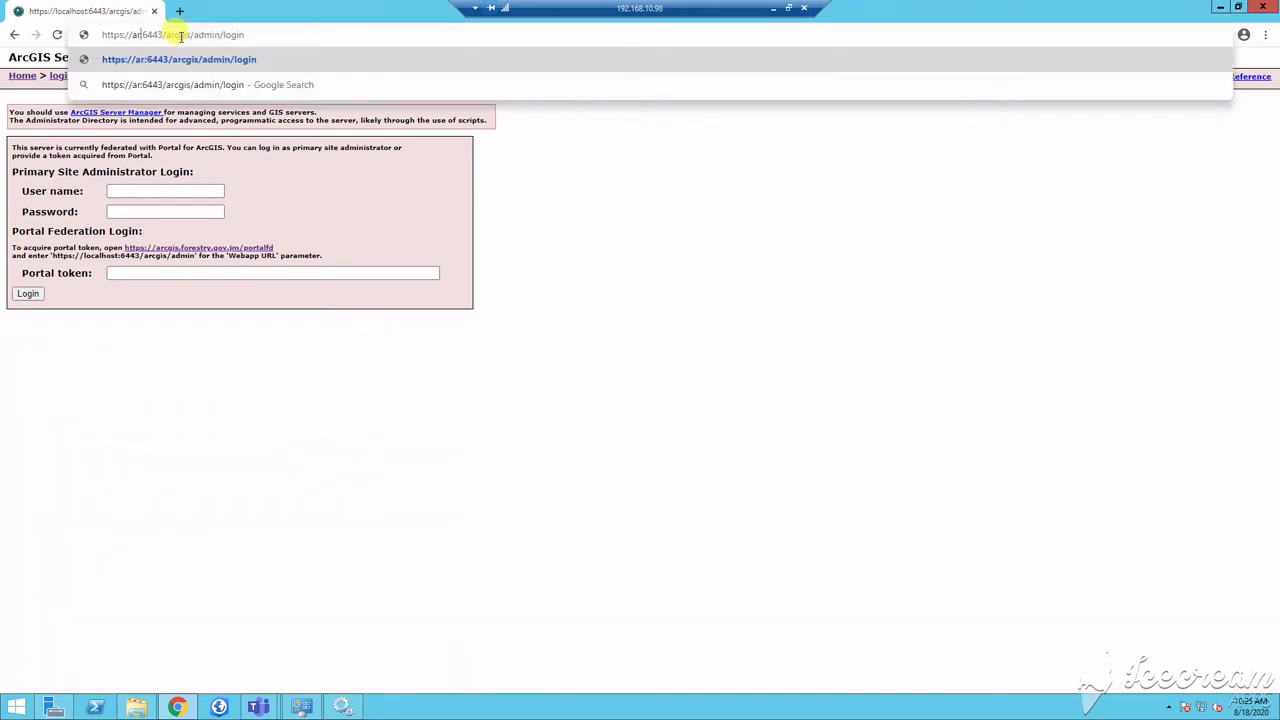
{"action": "type", "text": ".forestry.gov.jm"}
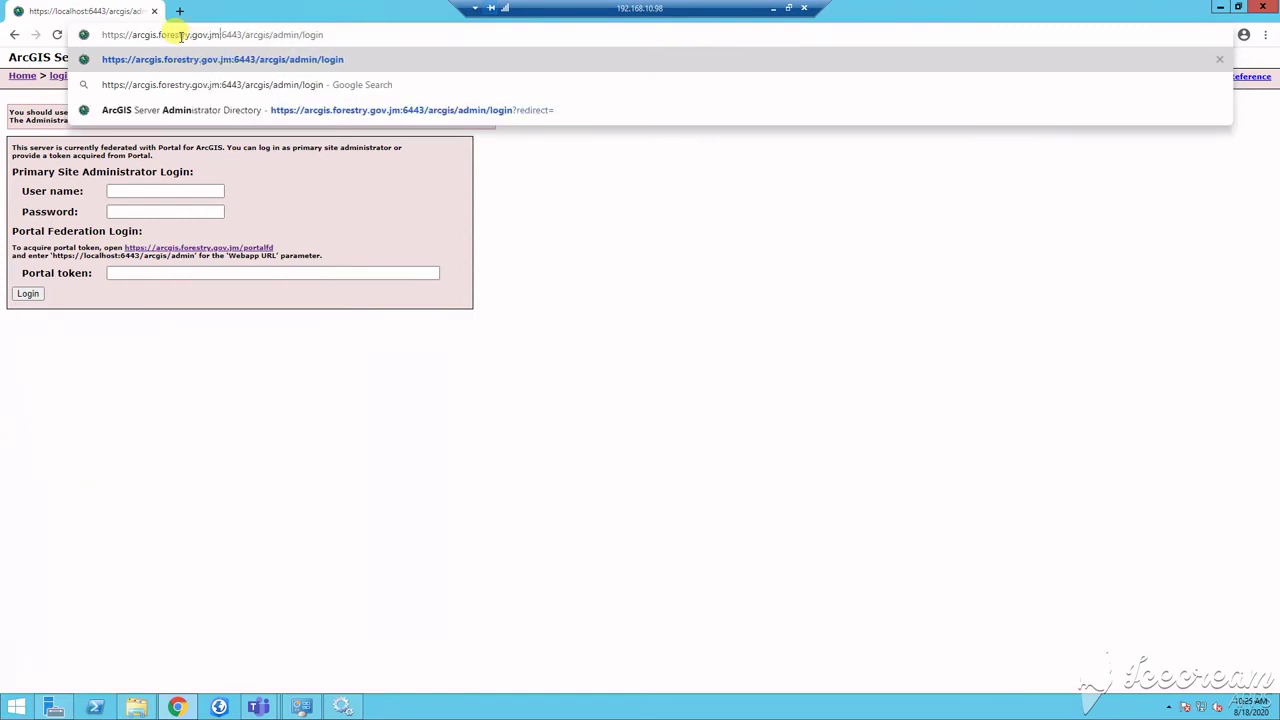
{"action": "key", "text": "Return"}
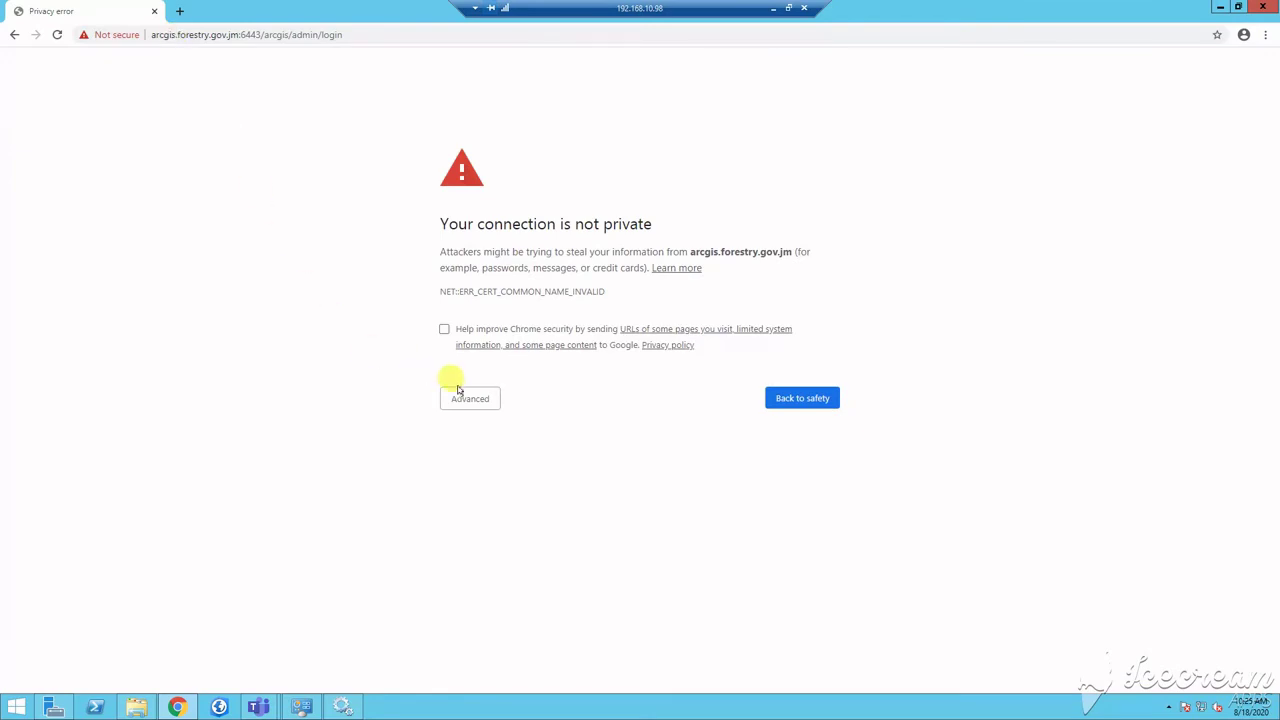
{"action": "left_click", "coordinate": [462, 396]}
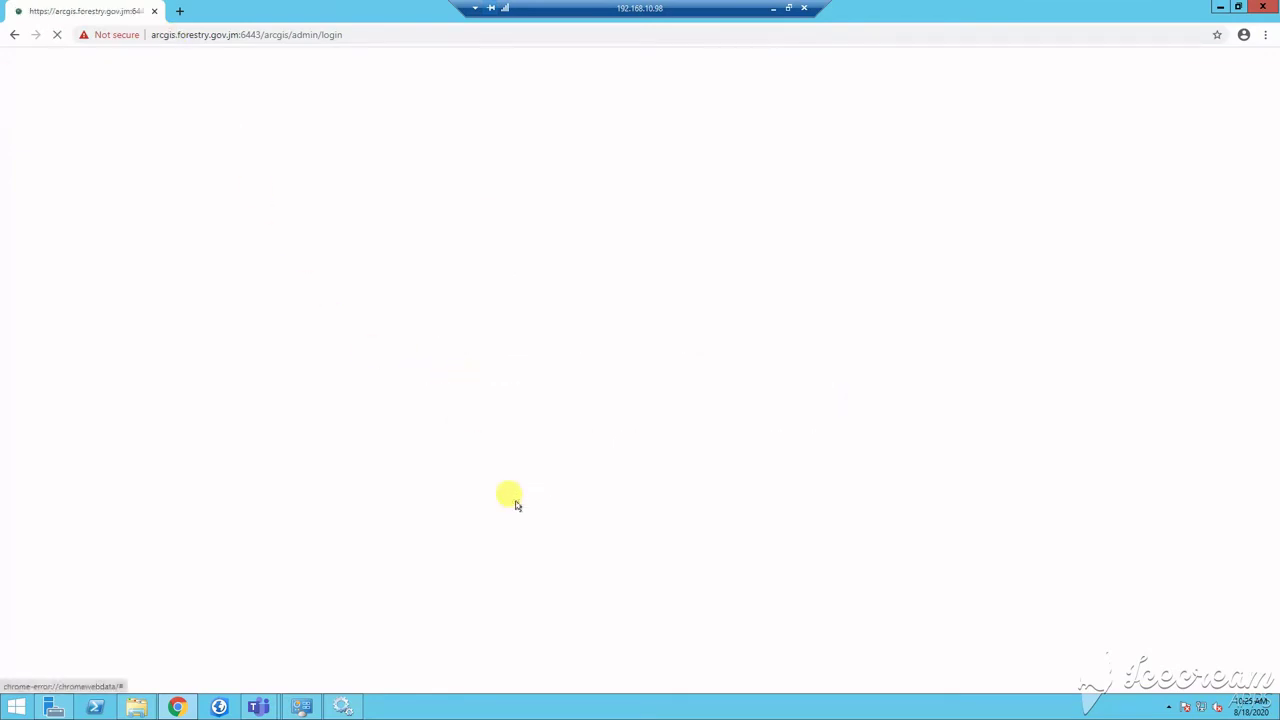
{"action": "left_click", "coordinate": [517, 501]}
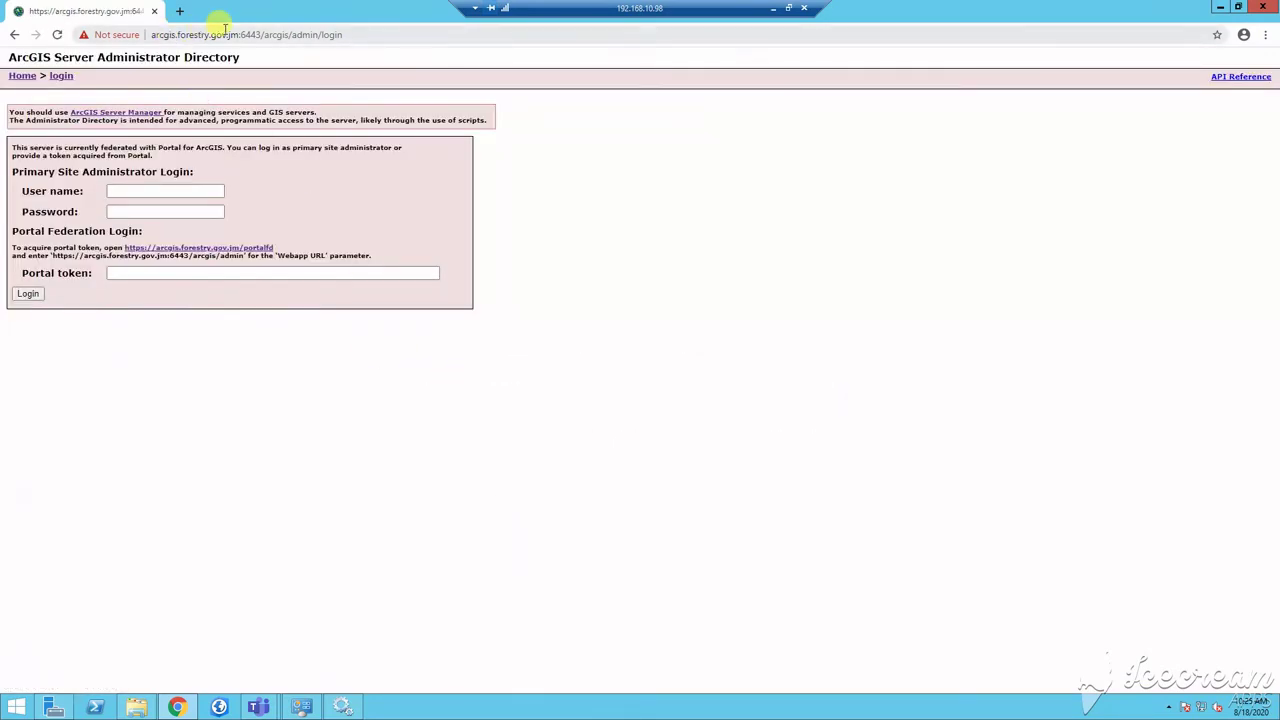
Step: Log in with the saved primary site administrator account to reach the Site Root page
{"action": "left_click", "coordinate": [158, 190]}
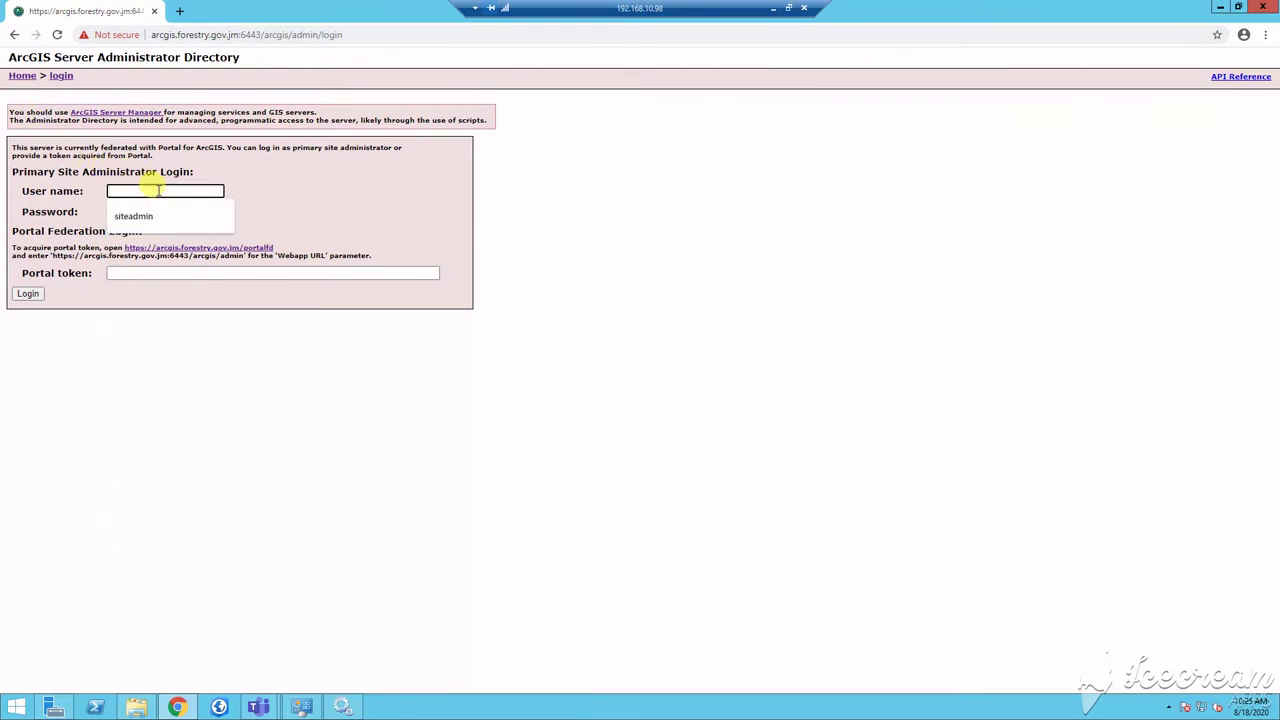
{"action": "left_click", "coordinate": [140, 216]}
{"action": "left_click", "coordinate": [164, 212]}
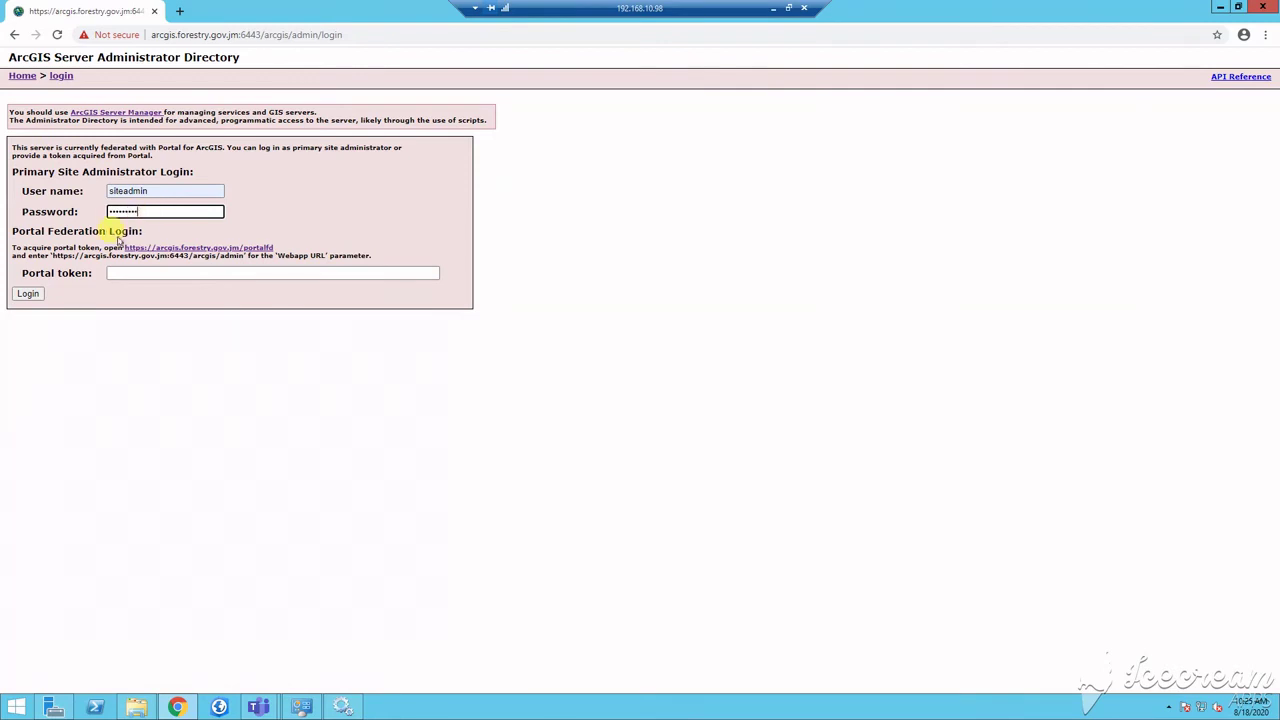
{"action": "left_click", "coordinate": [28, 293]}
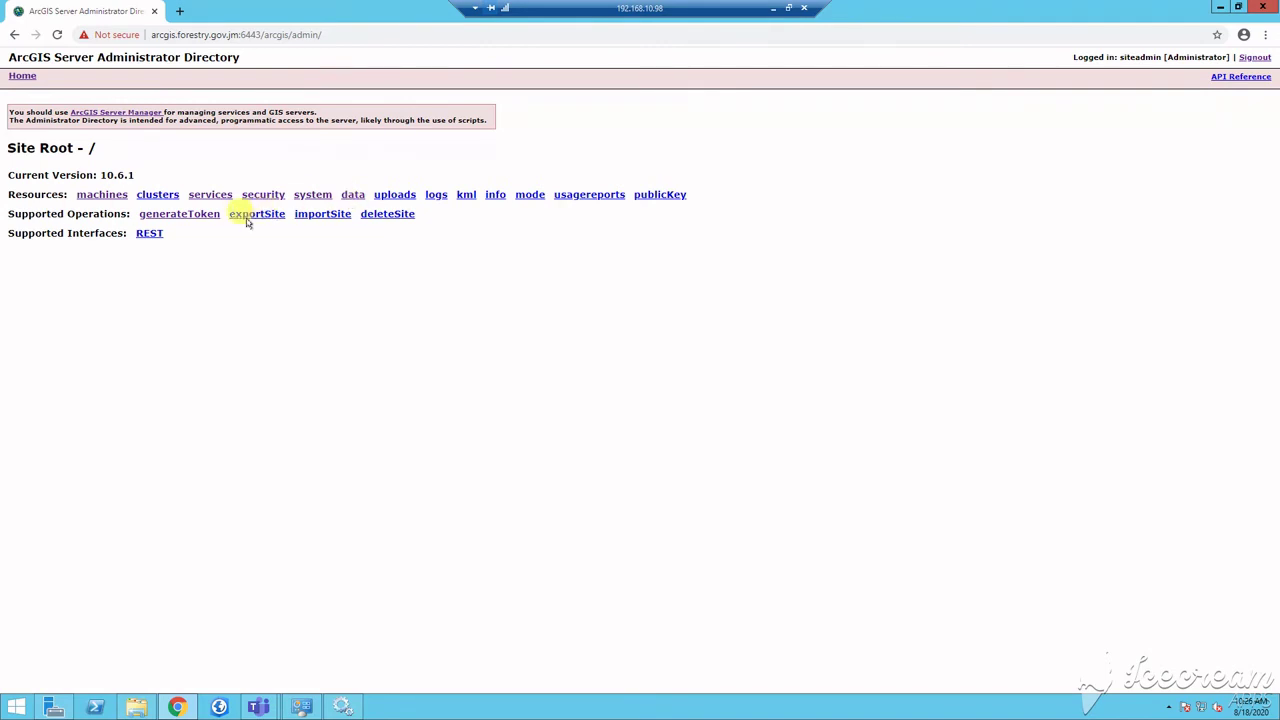
Step: Go to machine ARCGIS.FORESTRY.GOV.JM's SSL certificates and open importExistingServerCertificate
{"action": "left_click", "coordinate": [102, 196]}
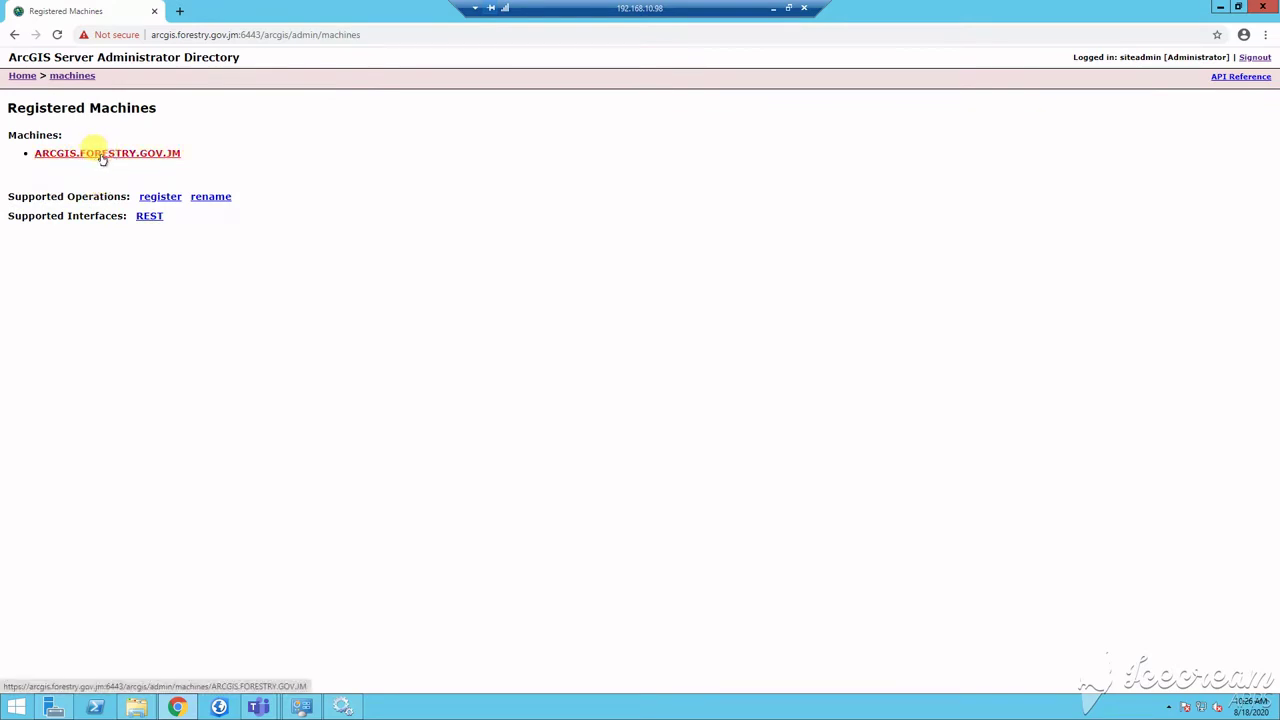
{"action": "left_click", "coordinate": [102, 155]}
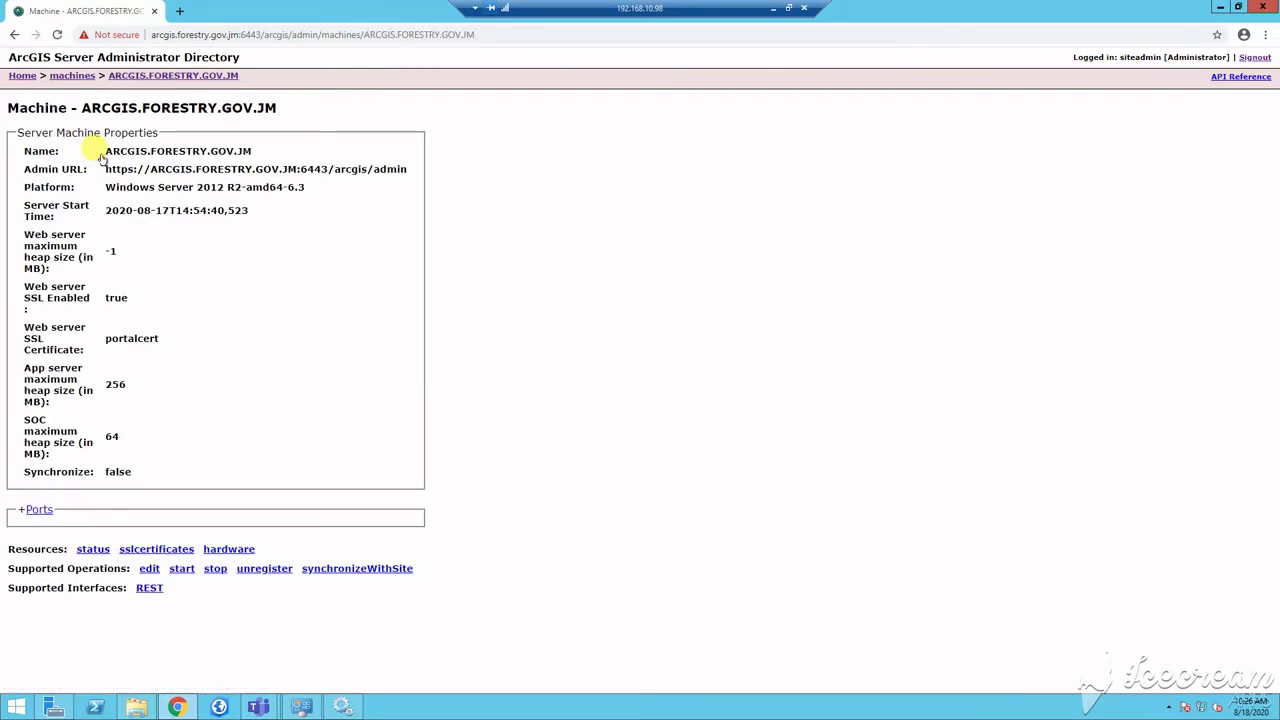
{"action": "left_click", "coordinate": [148, 551]}
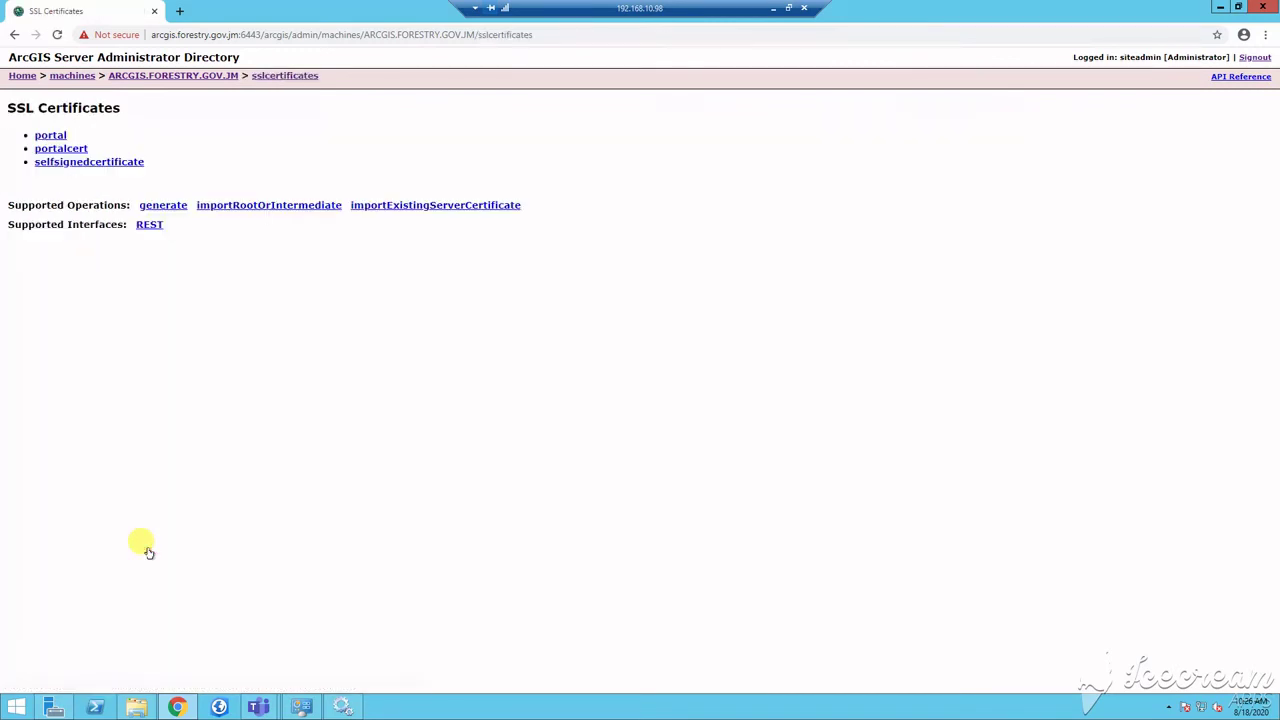
{"action": "left_click", "coordinate": [415, 205]}
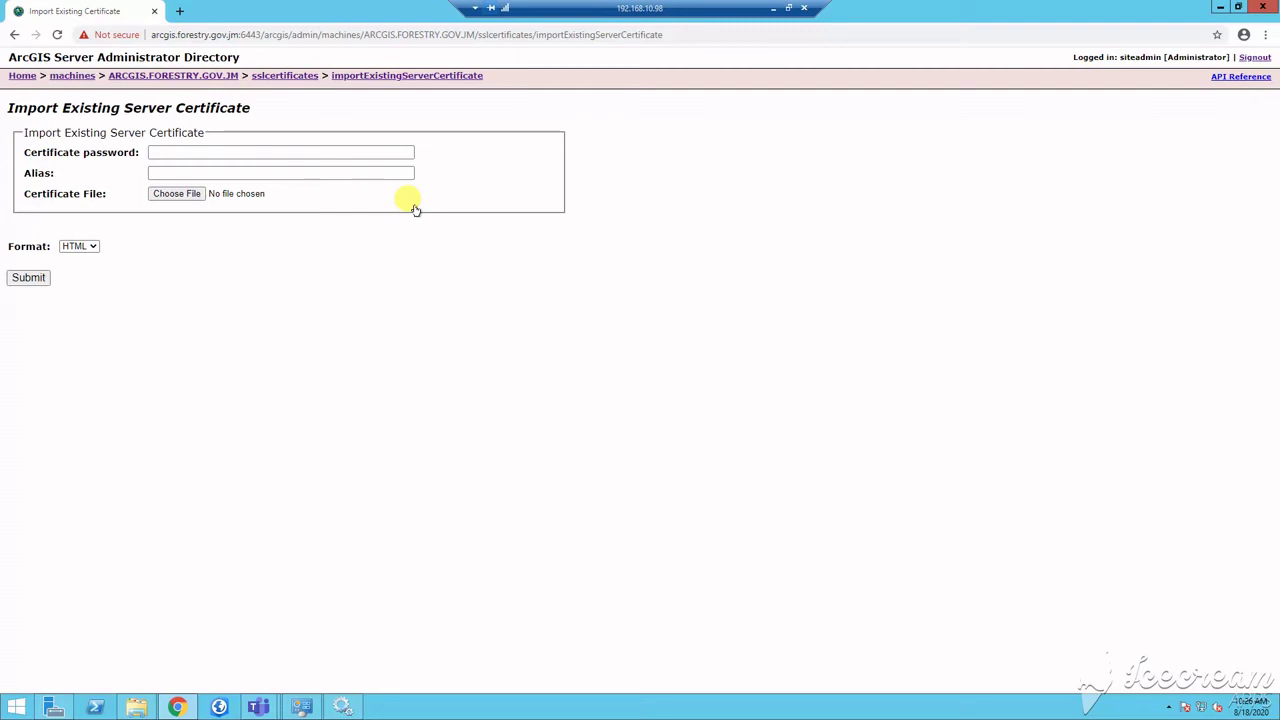
Step: Enter the certificate password and set the alias to servercert
{"action": "left_click", "coordinate": [209, 151]}
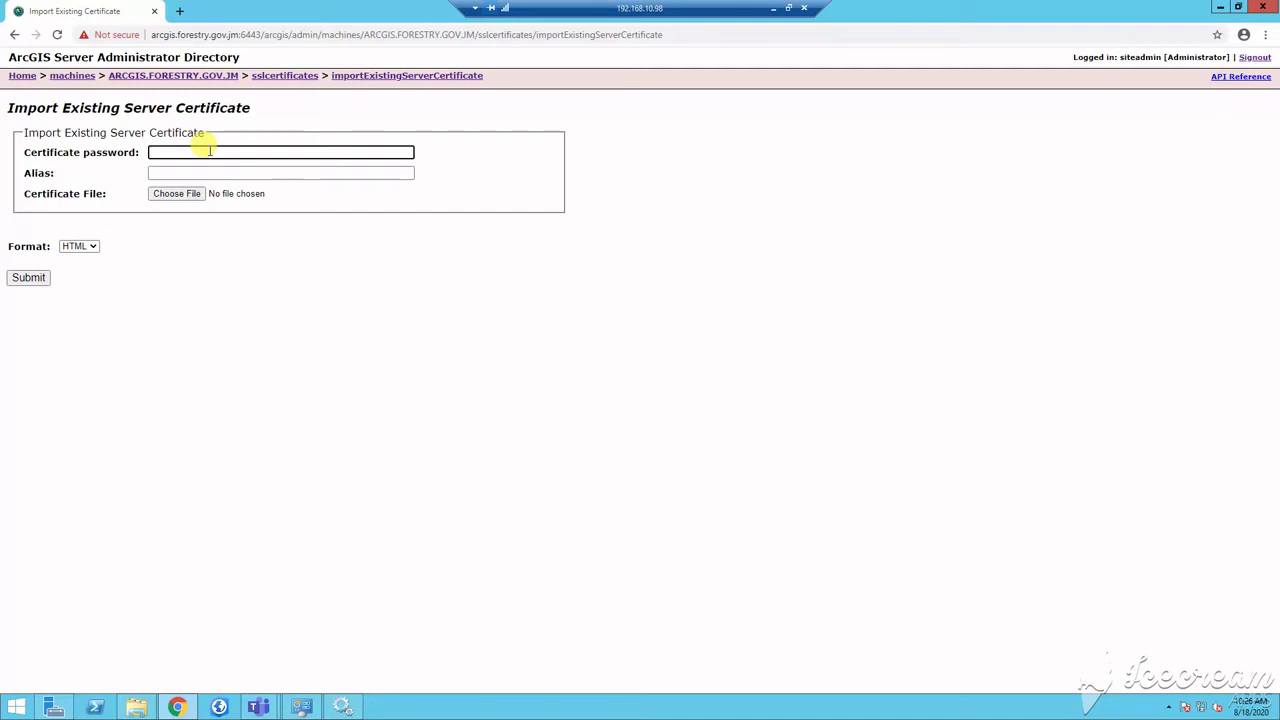
{"action": "type", "text": "••"}
{"action": "left_click", "coordinate": [213, 172]}
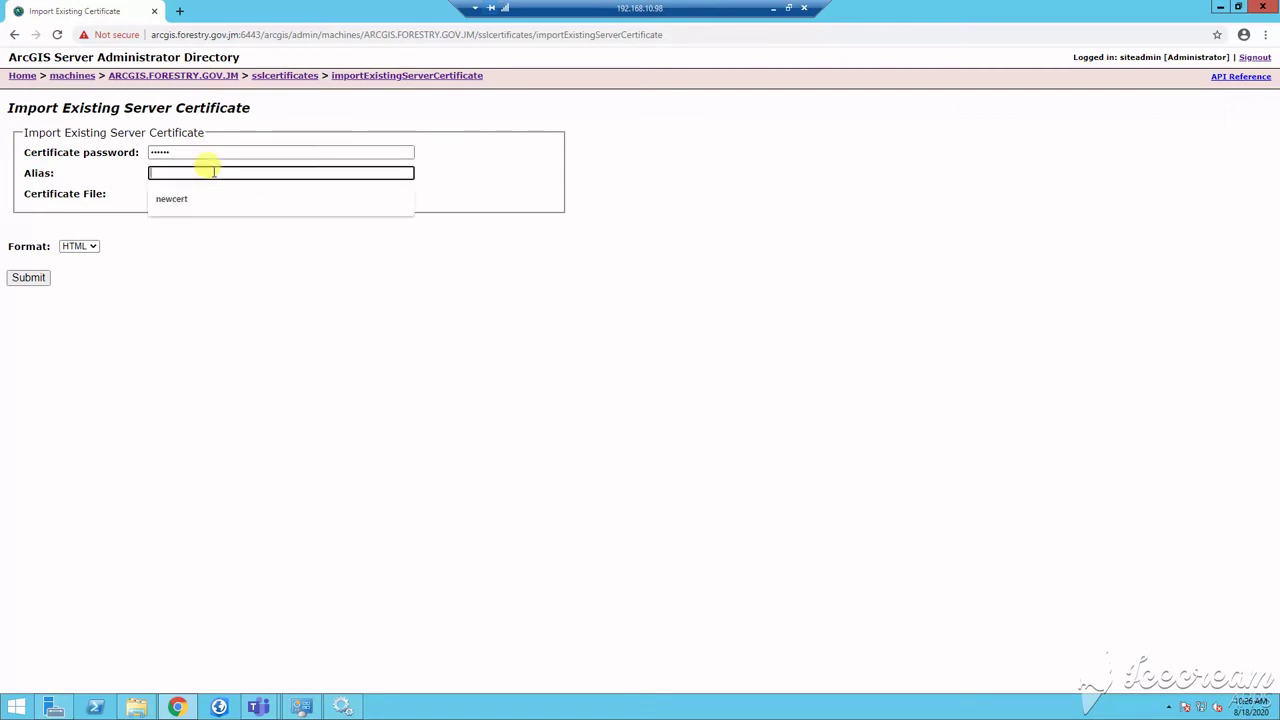
{"action": "left_click", "coordinate": [187, 200]}
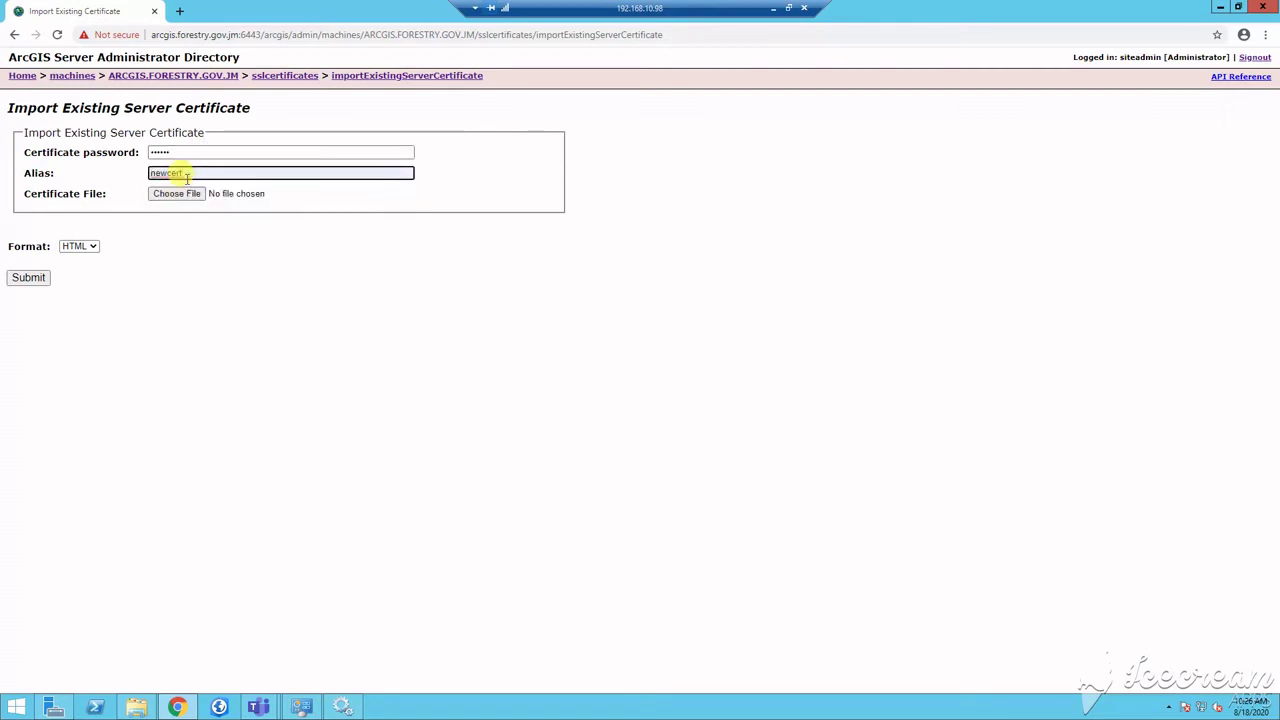
{"action": "type", "text": "2"}
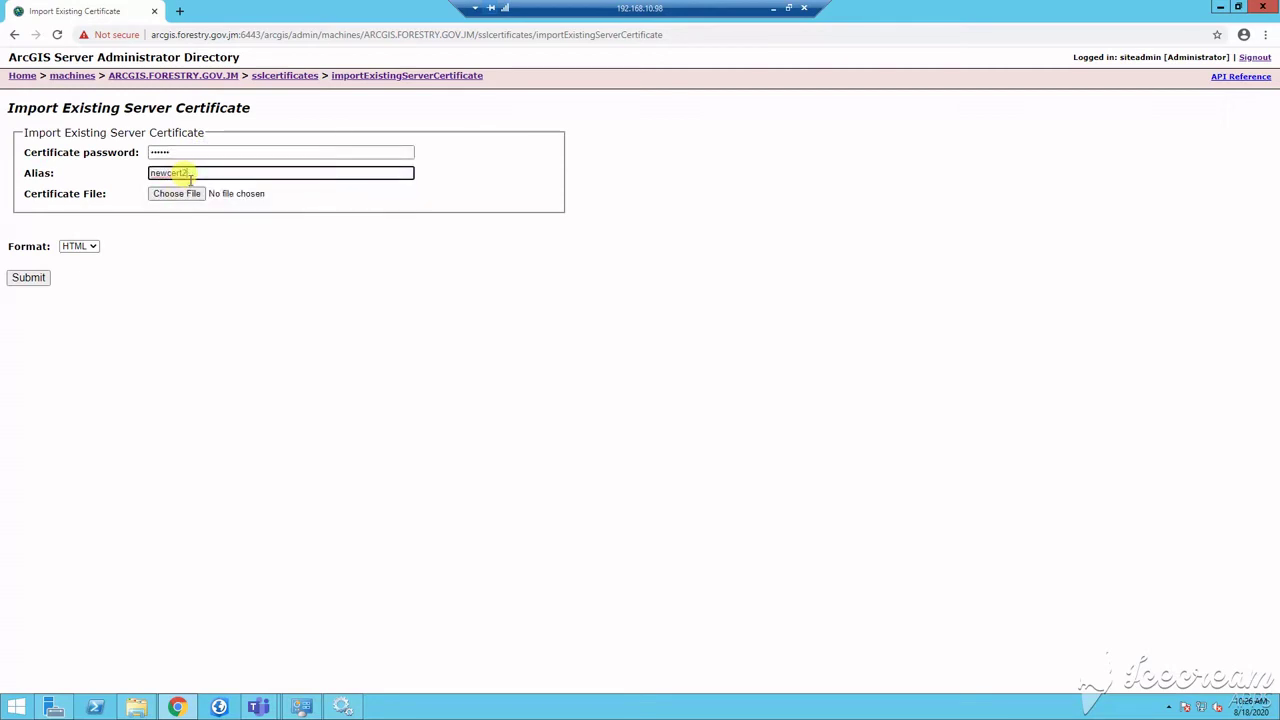
{"action": "key", "text": "BackSpace"}
{"action": "type", "text": "server"}
Step: Attach arcgisnew3.pfx as the certificate file and submit the import
{"action": "left_click", "coordinate": [177, 193]}
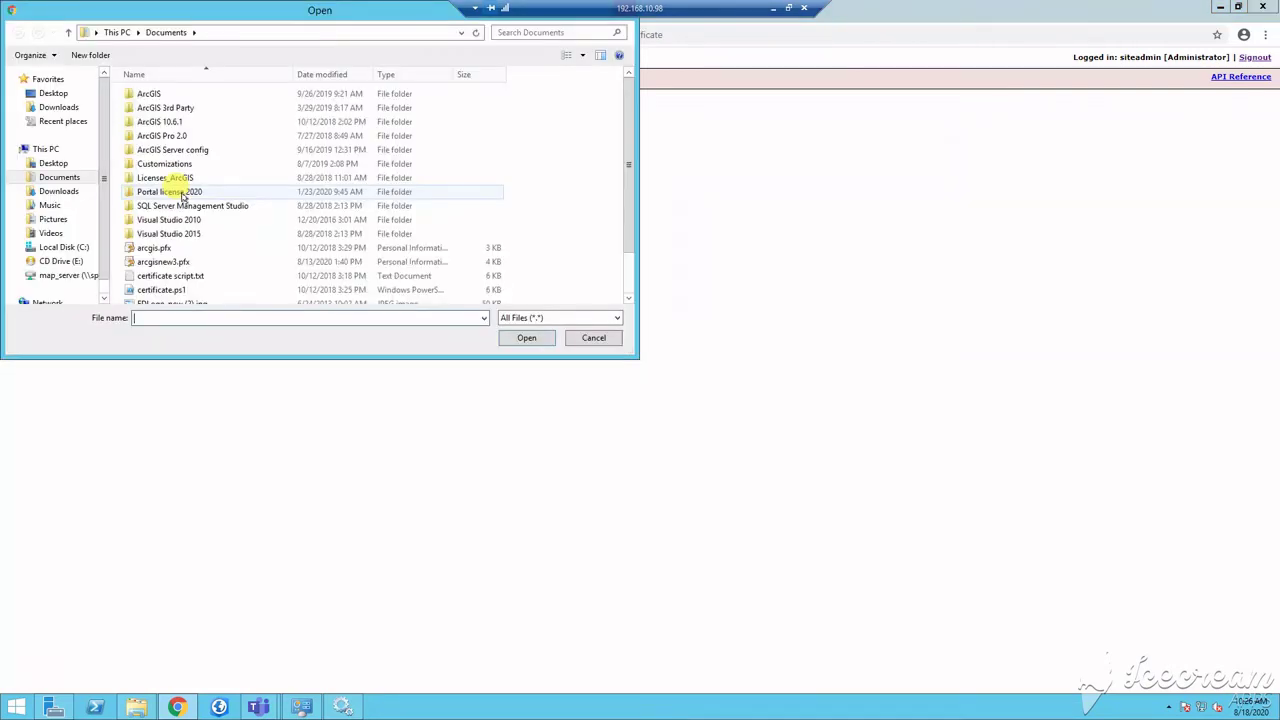
{"action": "left_click", "coordinate": [163, 262]}
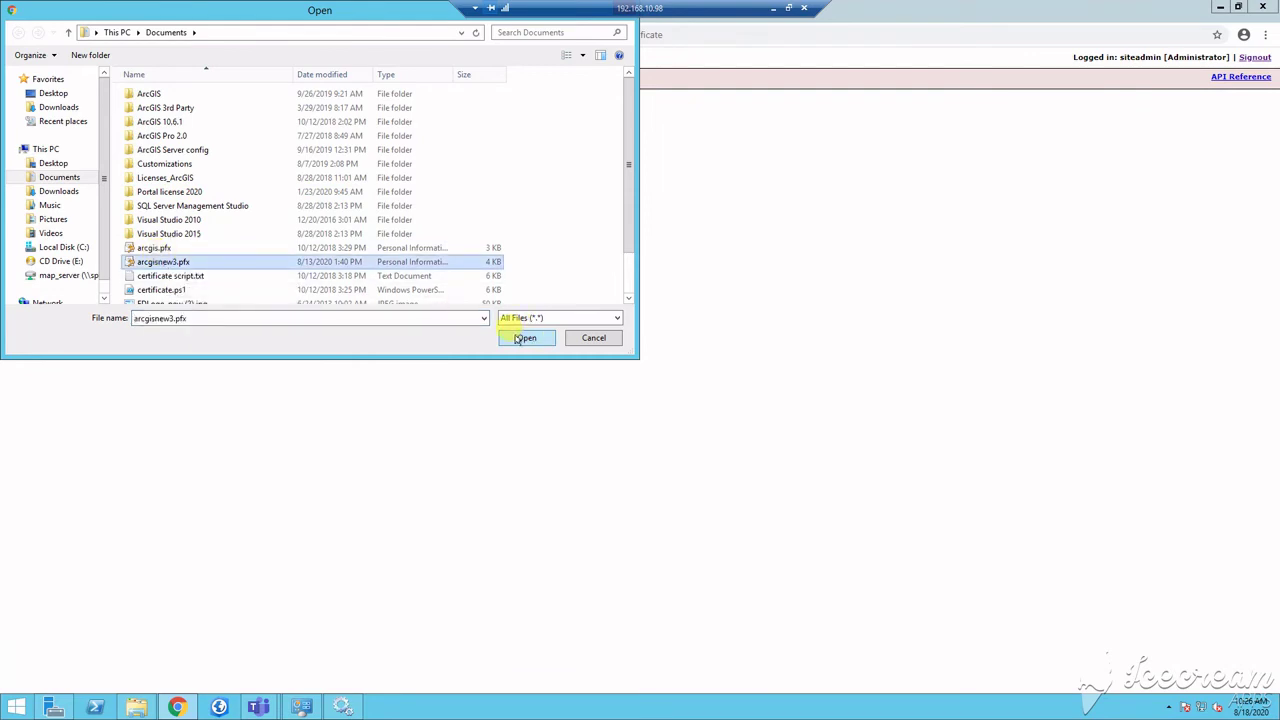
{"action": "left_click", "coordinate": [522, 338]}
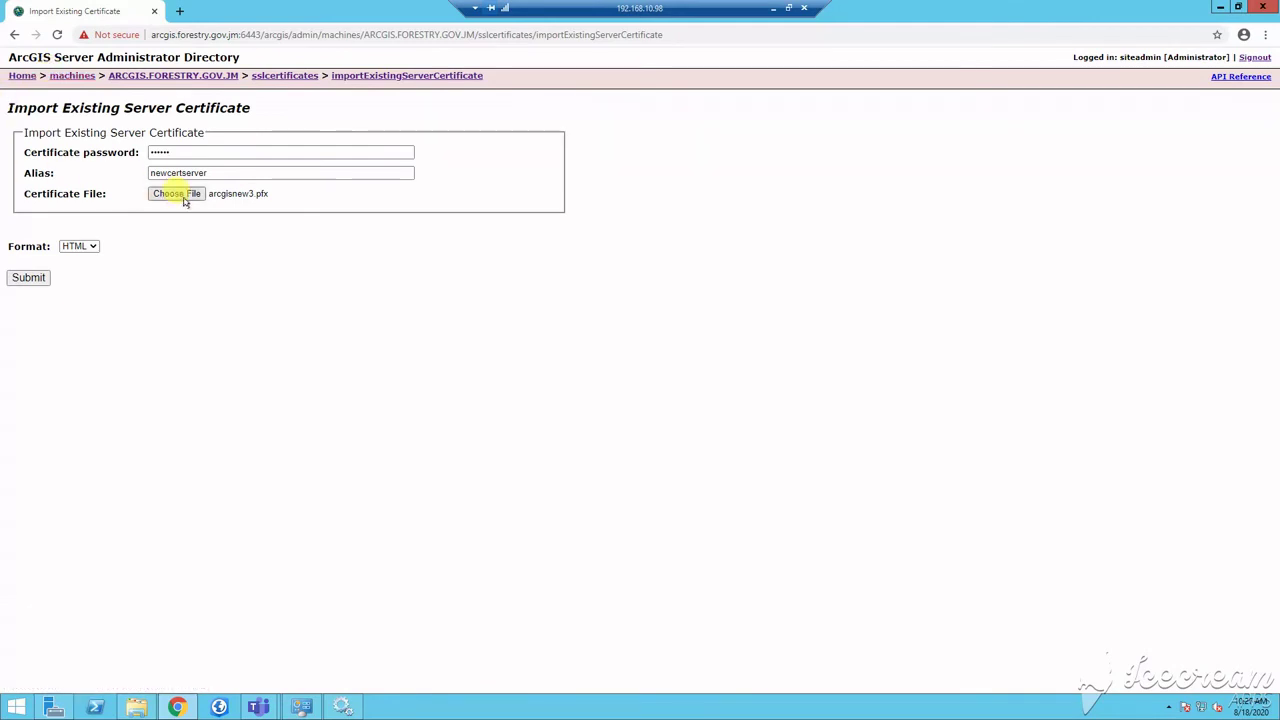
{"action": "left_click", "coordinate": [29, 278]}
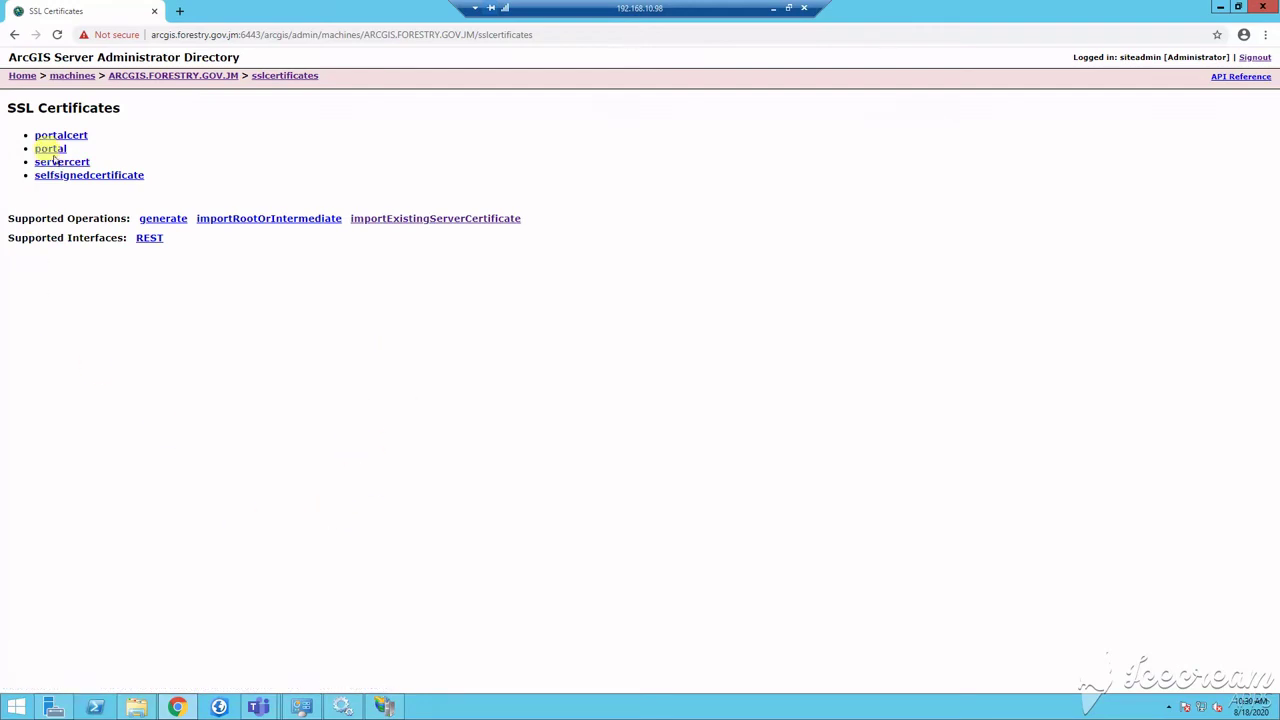
Step: Edit the machine to change Web server SSL Certificate from portalcert to servercert and save
{"action": "left_click", "coordinate": [153, 78]}
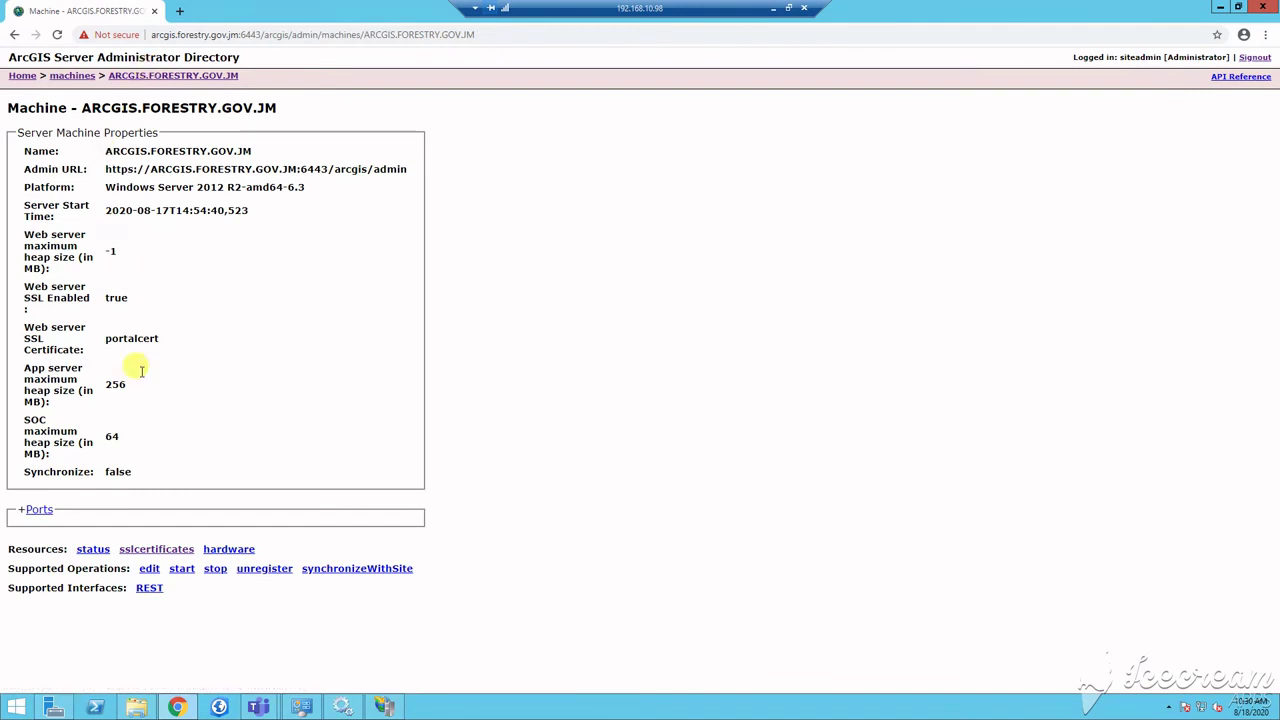
{"action": "left_click", "coordinate": [149, 569]}
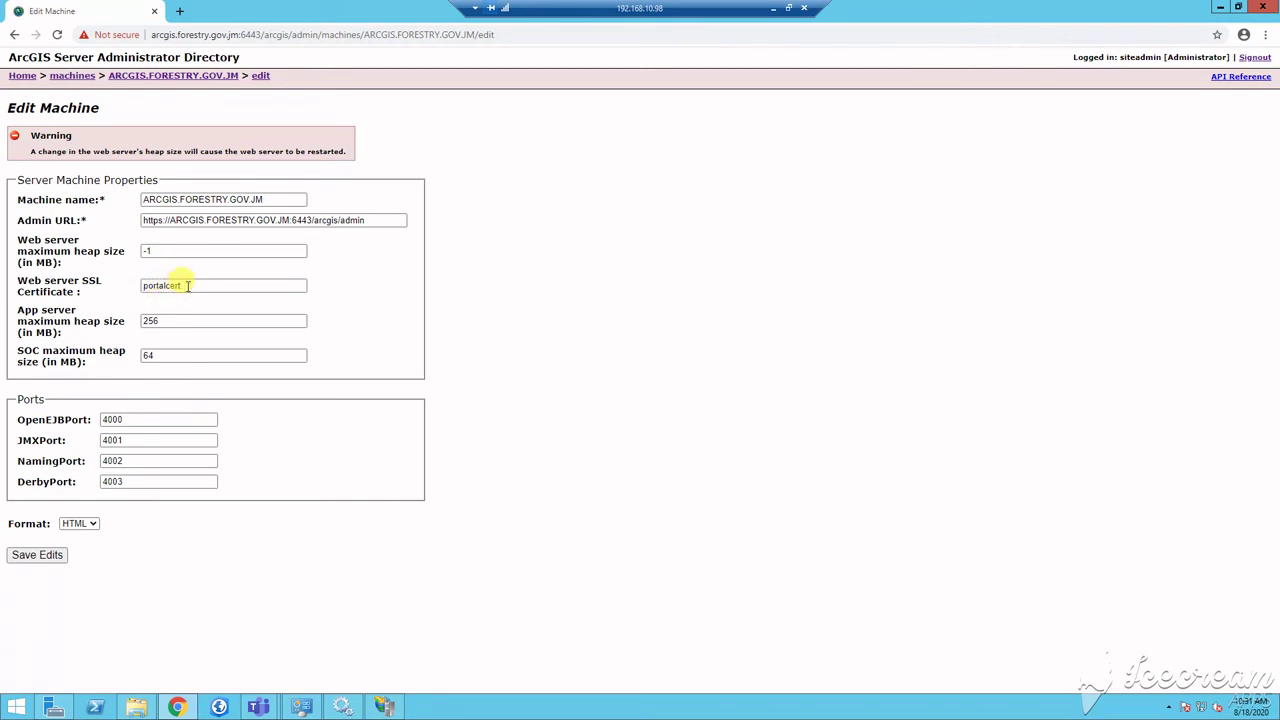
{"action": "left_click_drag", "start_coordinate": [188, 285], "coordinate": [140, 285]}
{"action": "key", "text": "BackSpace"}
{"action": "type", "text": "Servercert"}
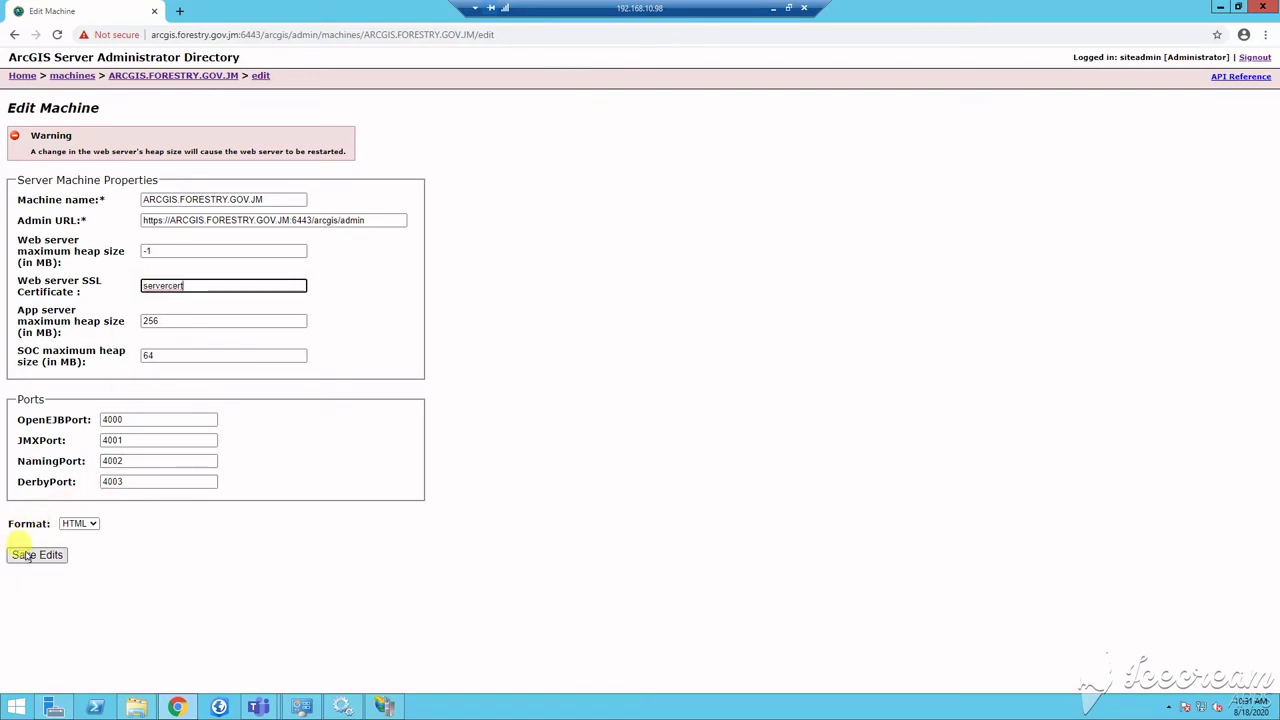
{"action": "left_click", "coordinate": [38, 555]}
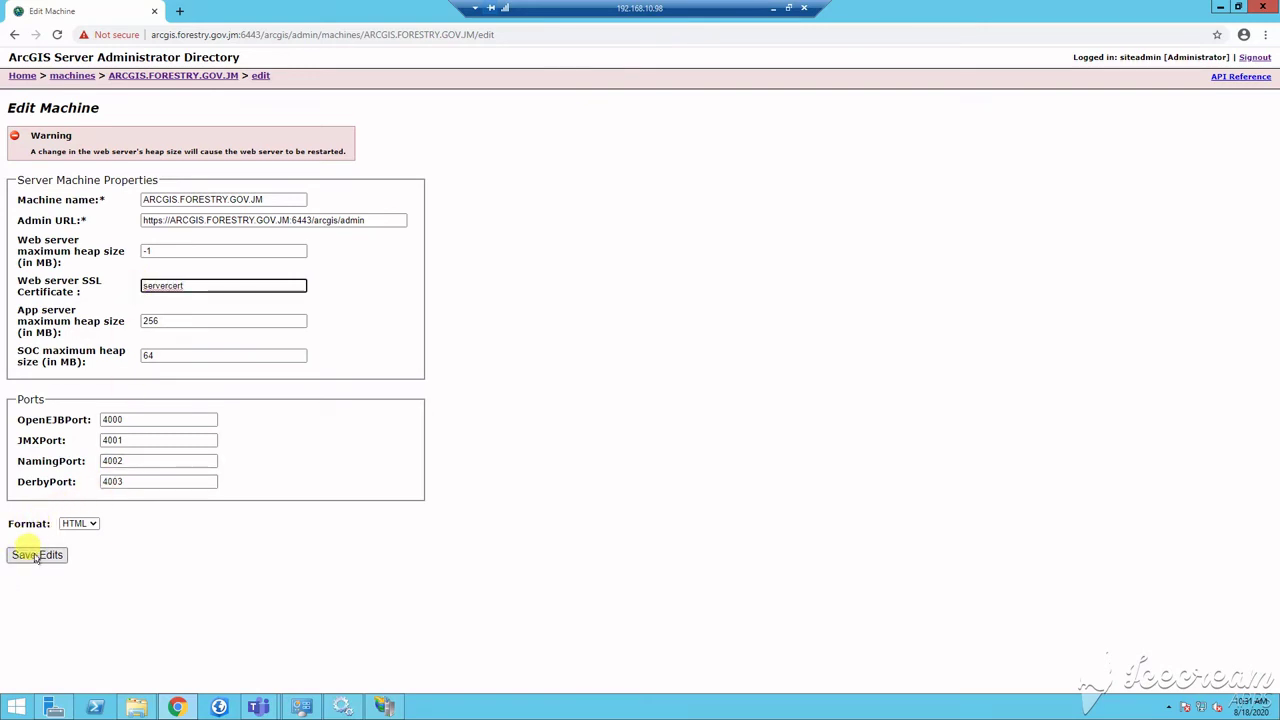
Step: In a new tab, sign in to the Forestry Department portal as administrator and edit organization settings
{"action": "left_click", "coordinate": [178, 11]}
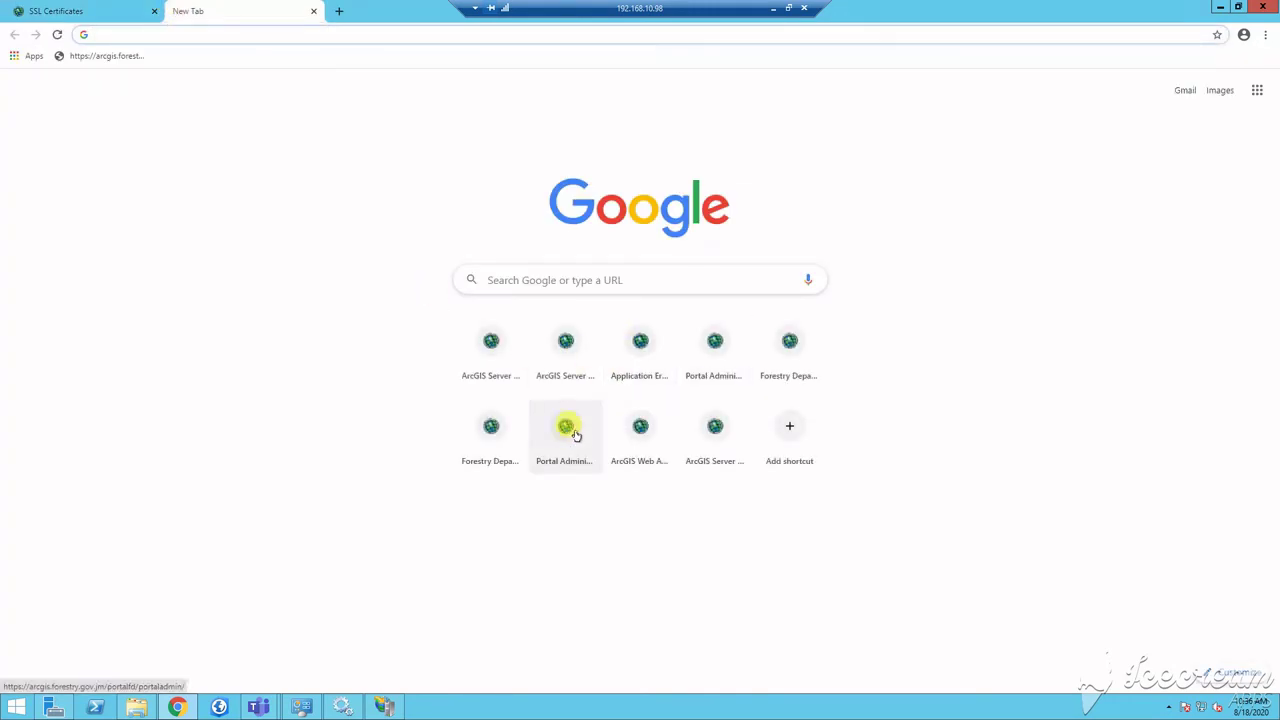
{"action": "left_click", "coordinate": [504, 441]}
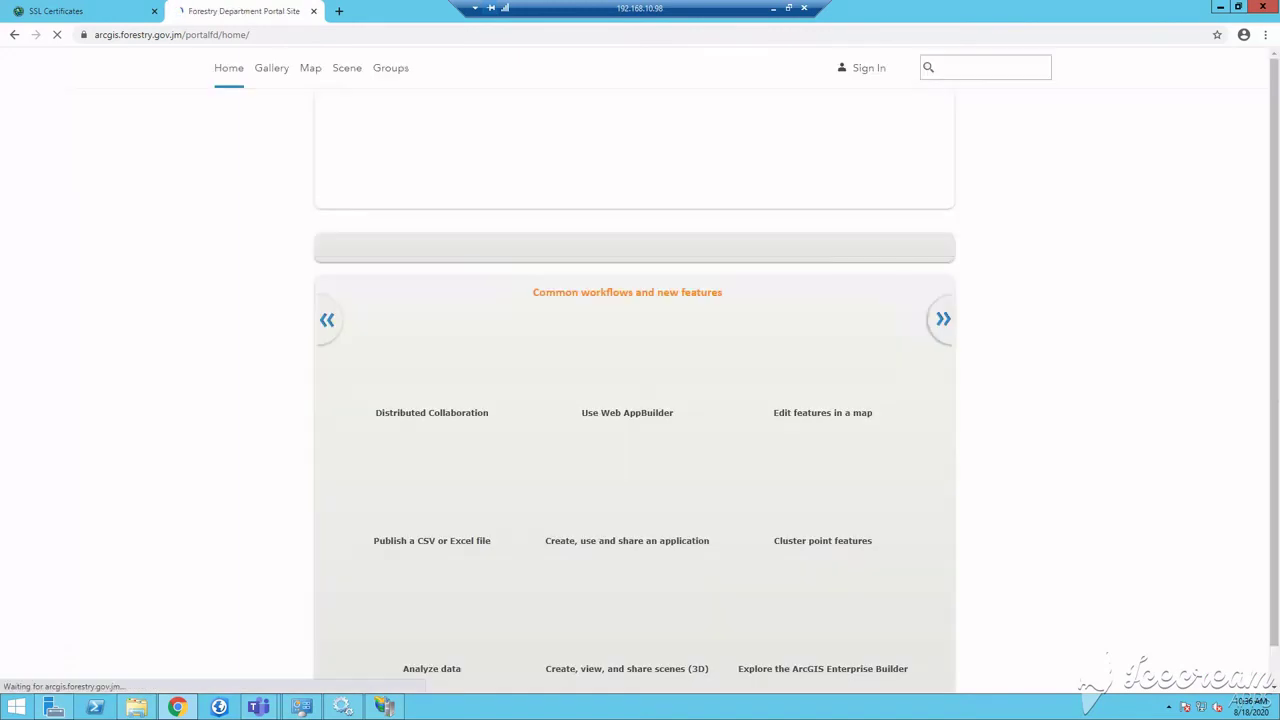
{"action": "scroll", "coordinate": [640, 246], "scroll_direction": "down", "scroll_amount": 3}
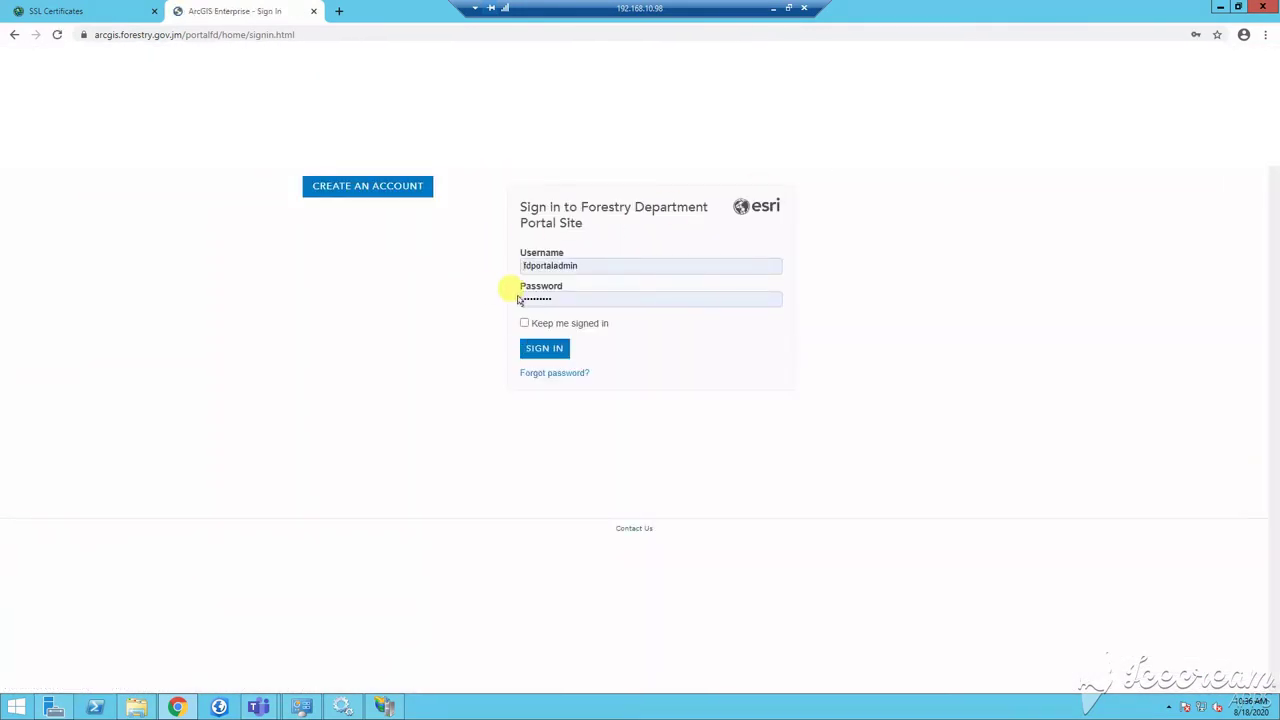
{"action": "left_click", "coordinate": [547, 348]}
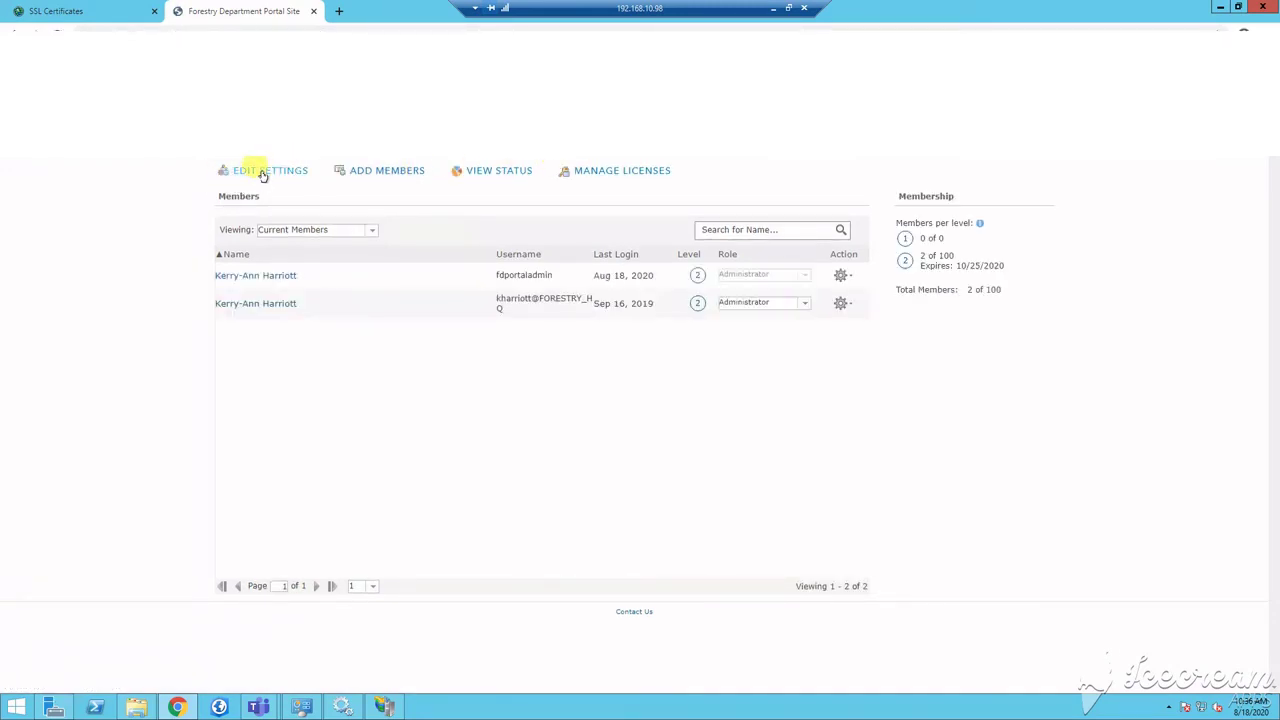
{"action": "left_click", "coordinate": [262, 174]}
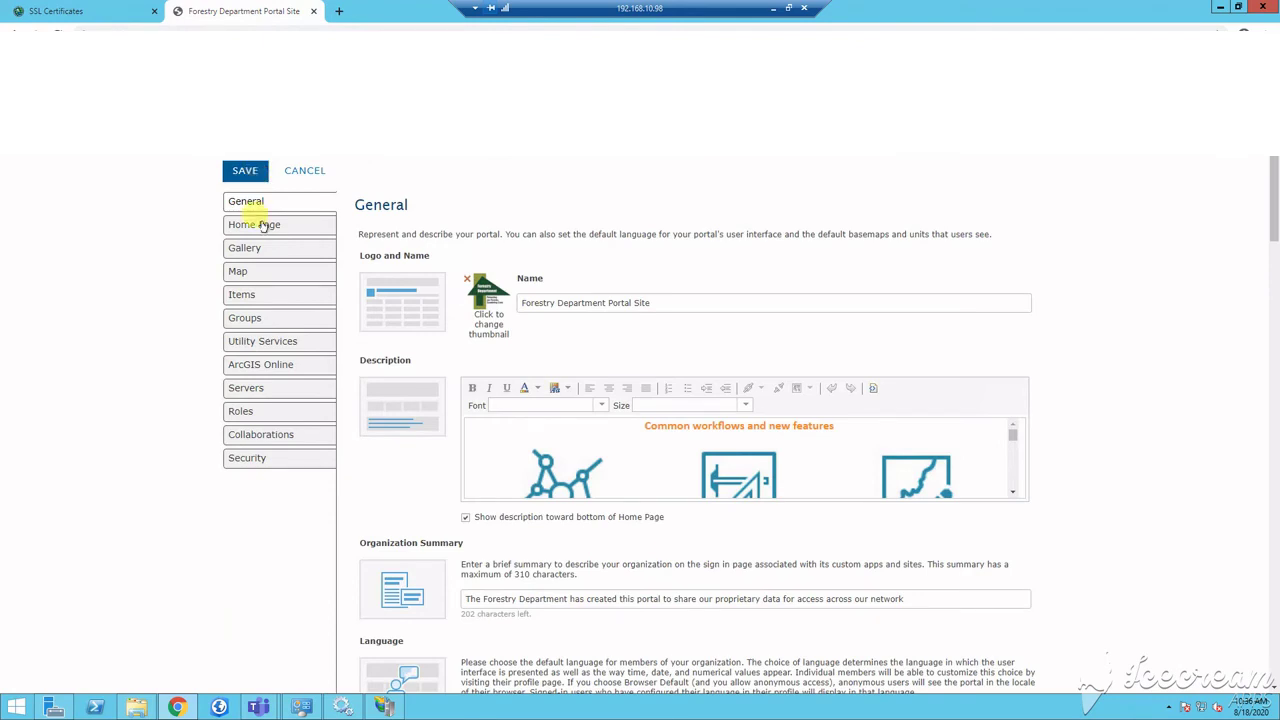
{"action": "left_click", "coordinate": [268, 390]}
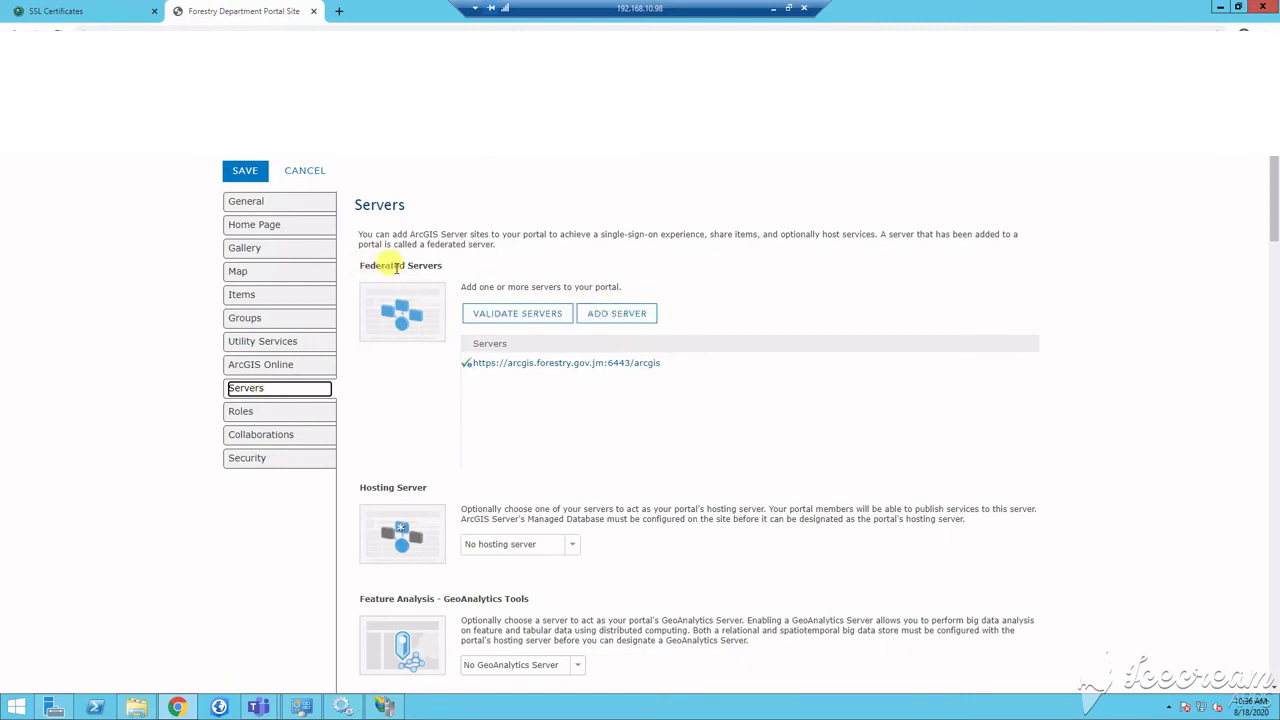
{"action": "left_click", "coordinate": [606, 313]}
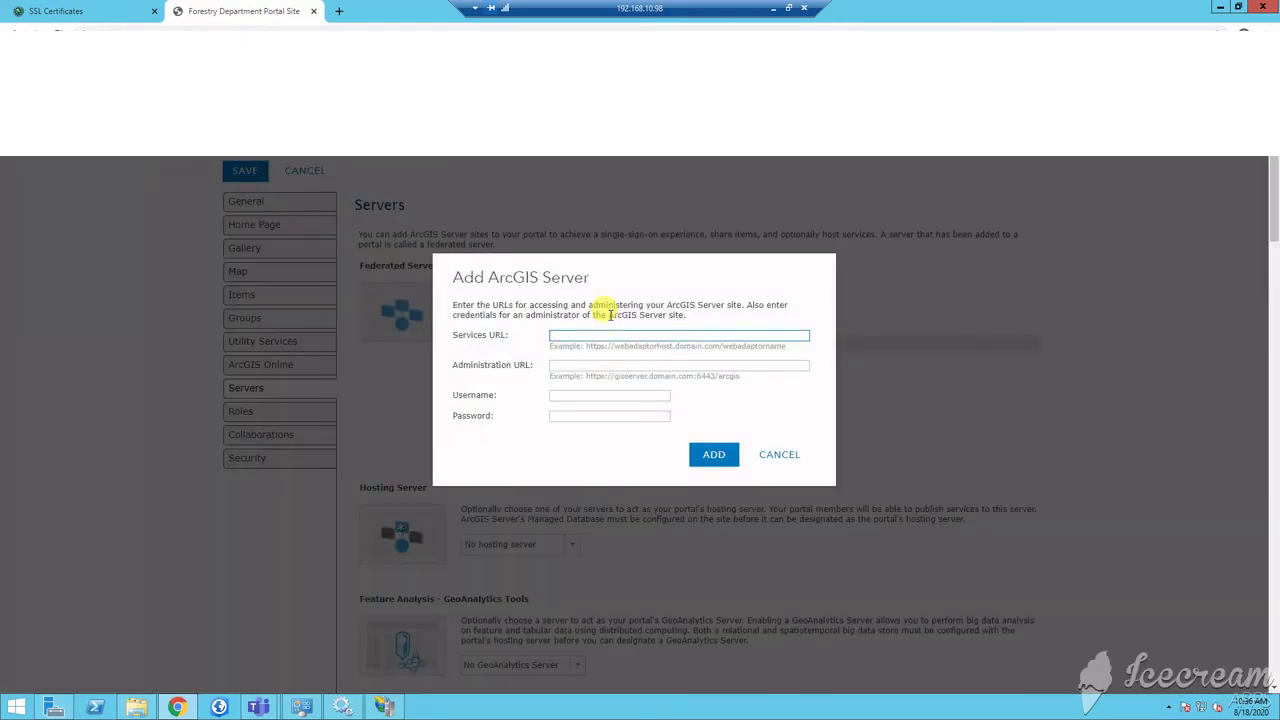
{"action": "type", "text": "htt"}
{"action": "key", "text": "ctrl+a"}
{"action": "type", "text": "://arcgis.forestry.gov.jm/fdgisserver"}
{"action": "left_click", "coordinate": [657, 366]}
{"action": "type", "text": "https"}
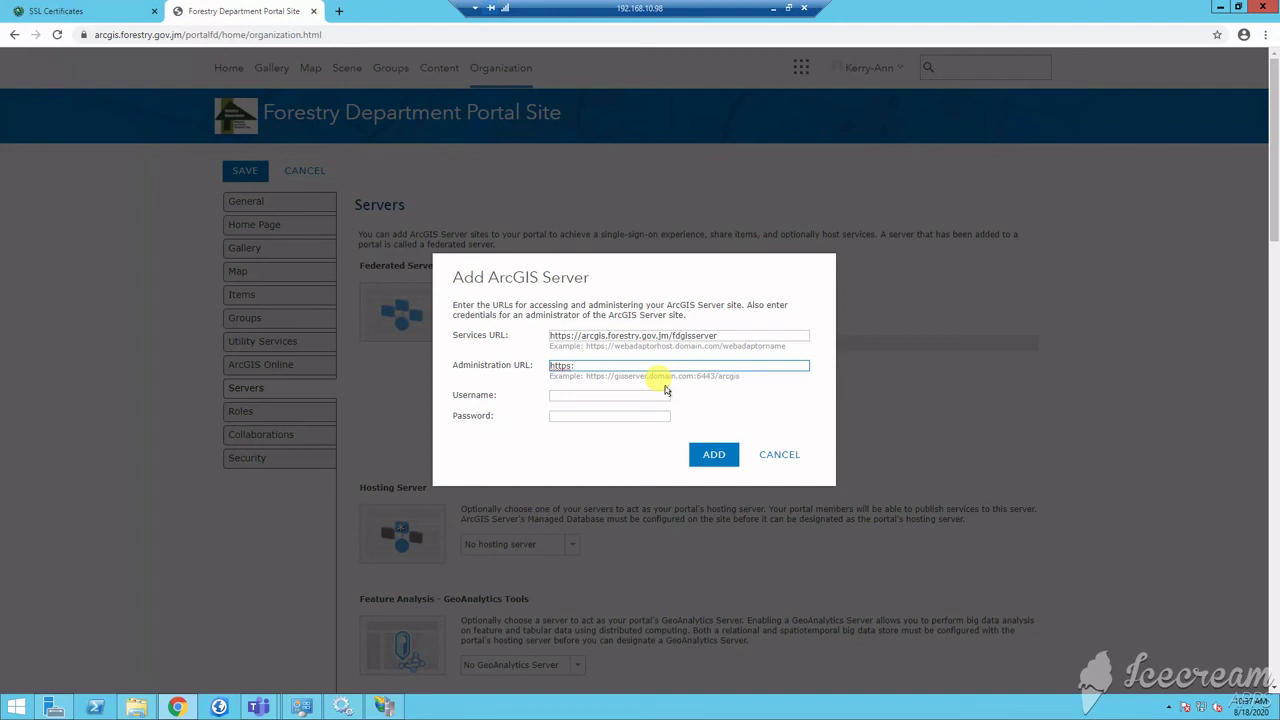
{"action": "type", "text": "://ar"}
{"action": "left_click", "coordinate": [620, 396]}
{"action": "type", "text": "siteadmin"}
{"action": "key", "text": "Tab"}
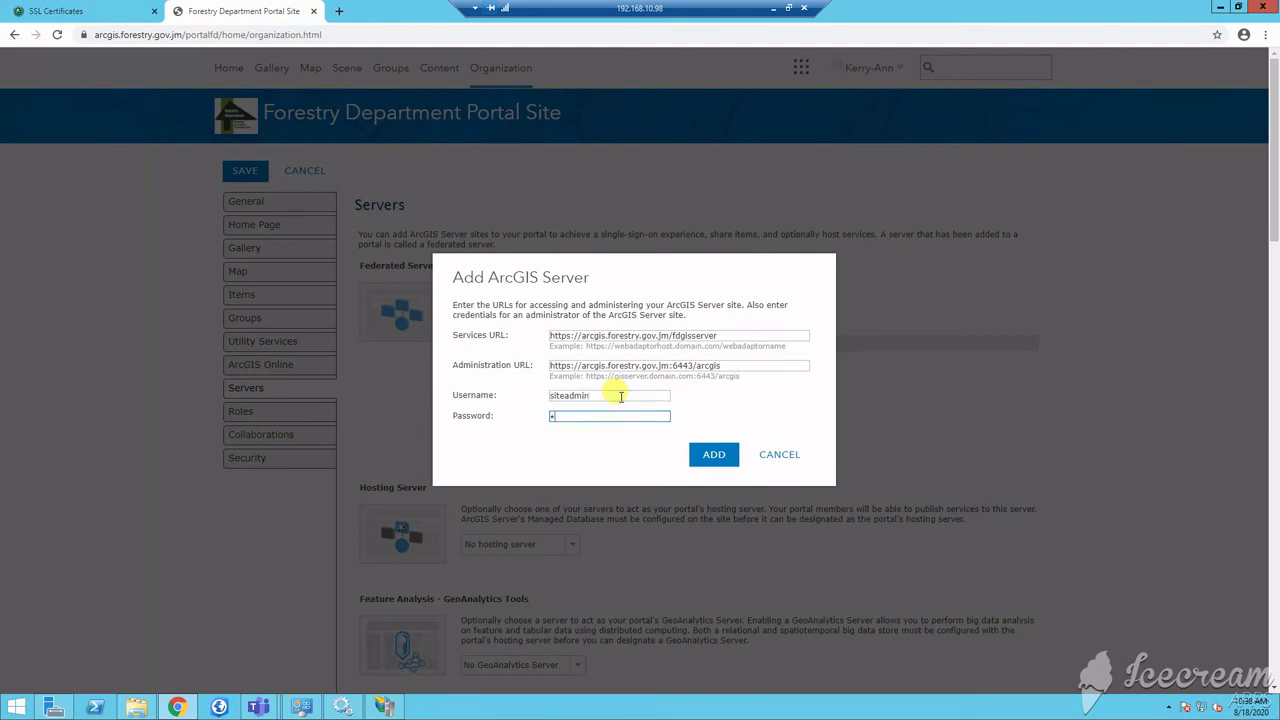
{"action": "type", "text": "•••••••••"}
{"action": "left_click", "coordinate": [714, 455]}
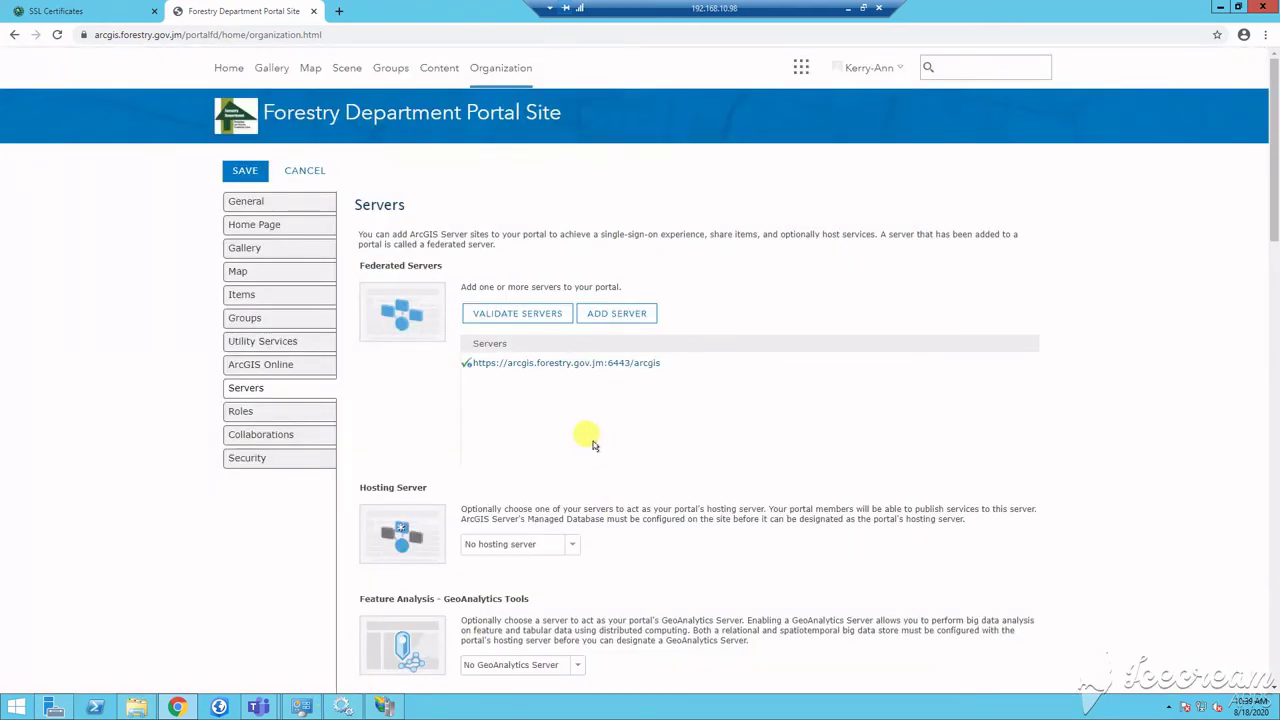
Step: Expand the Hosting Server dropdown, which offers only No hosting server
{"action": "left_click", "coordinate": [572, 545]}
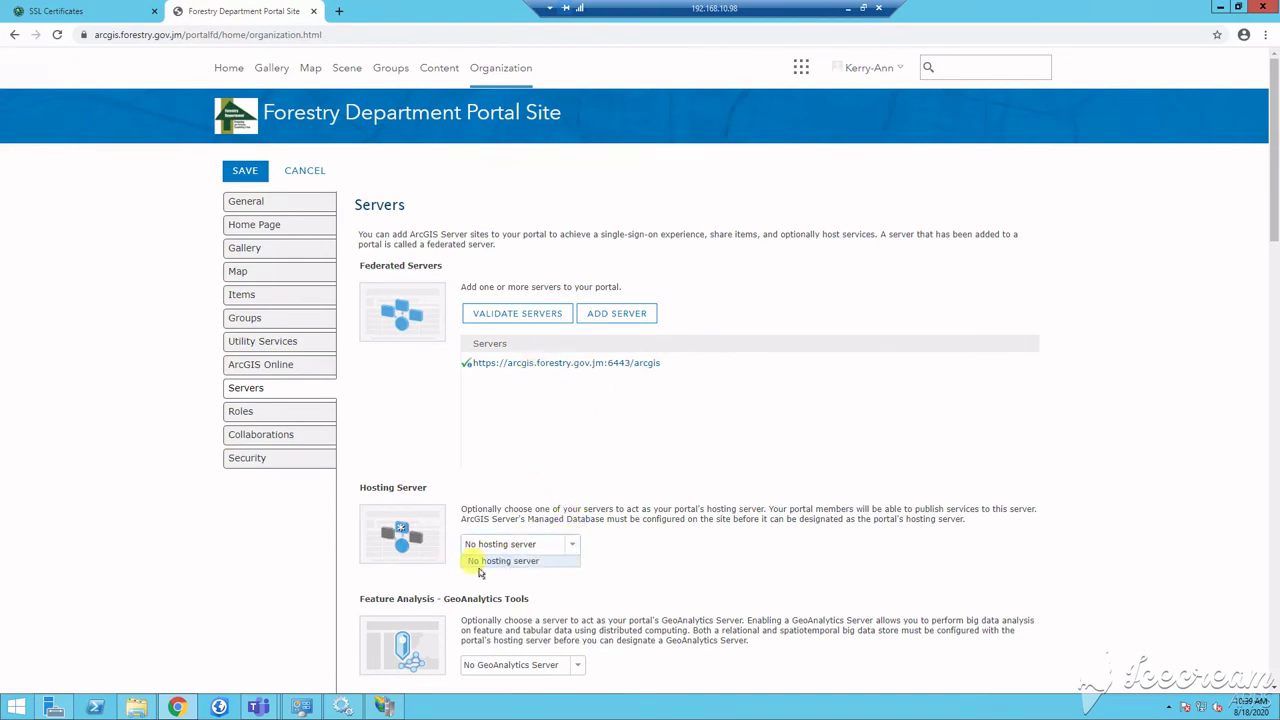